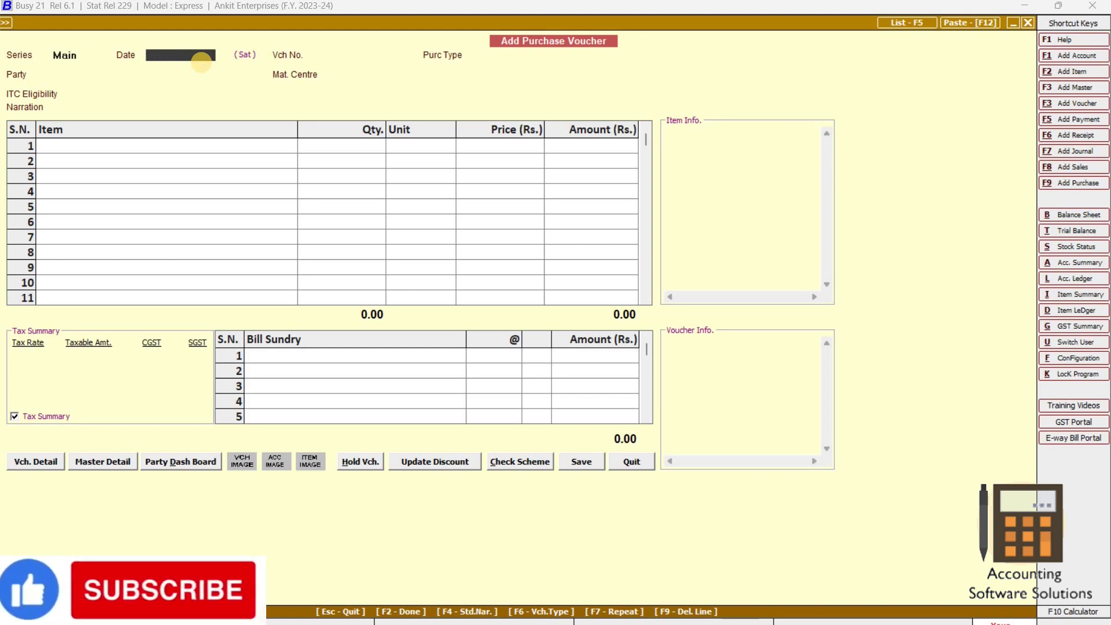
Step: Set the purchase voucher date to 17-07-2023
type("17-09")
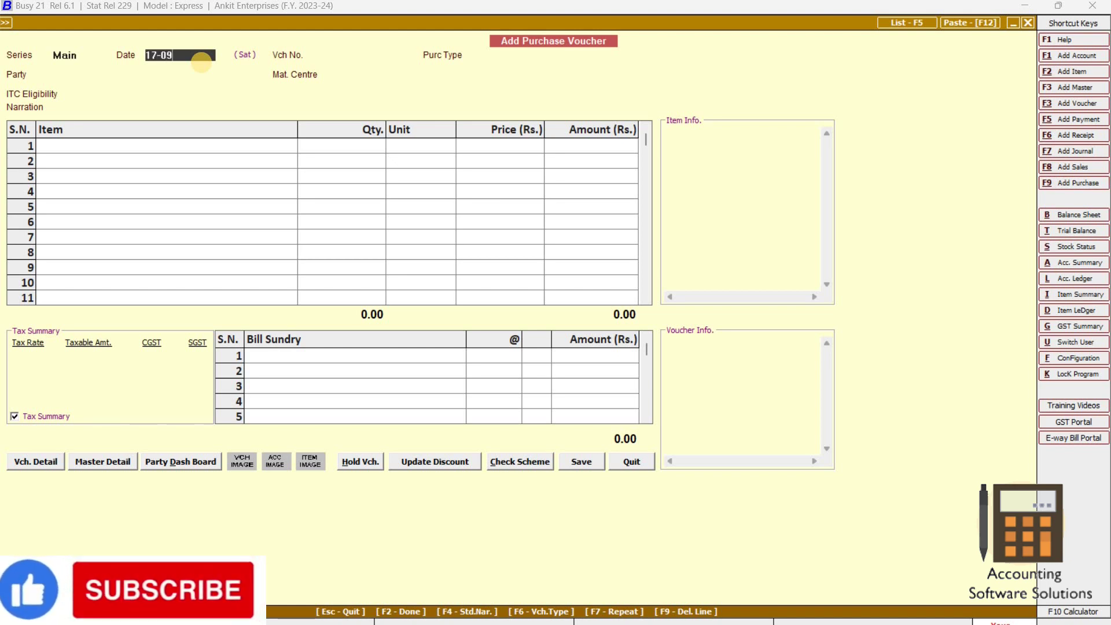
key("BackSpace")
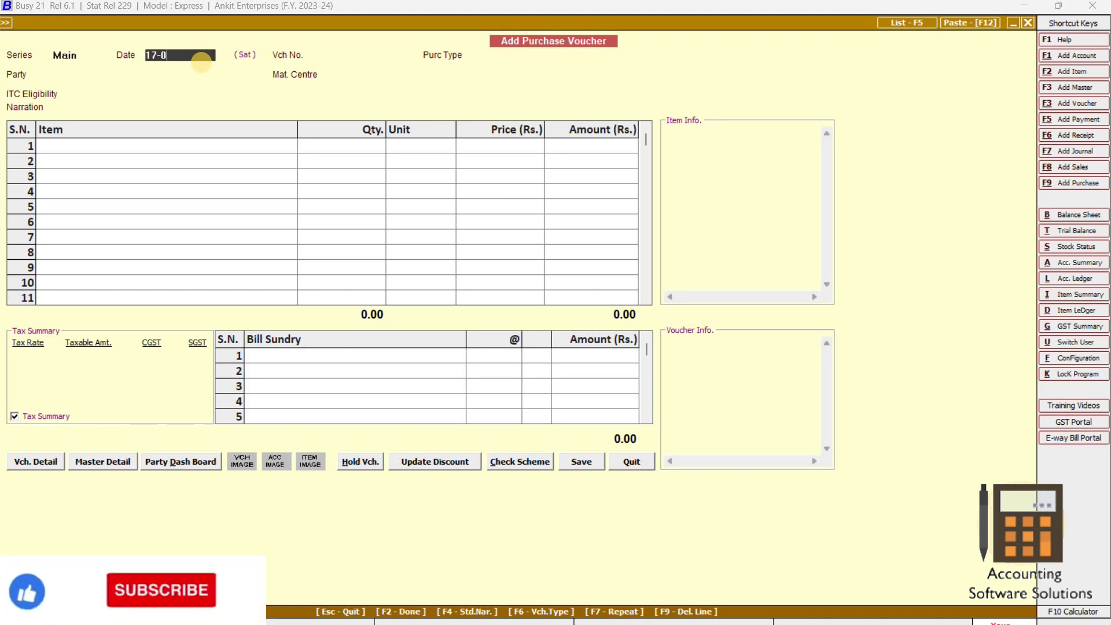
type("-")
key("BackSpace")
key("BackSpace")
type("07-2023")
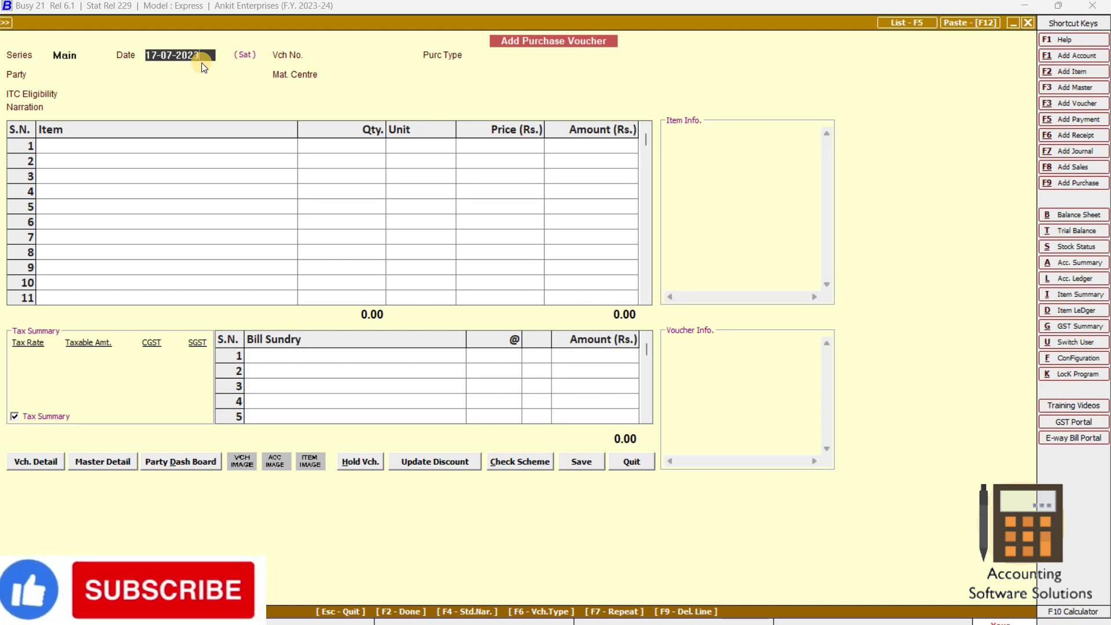
key("Return")
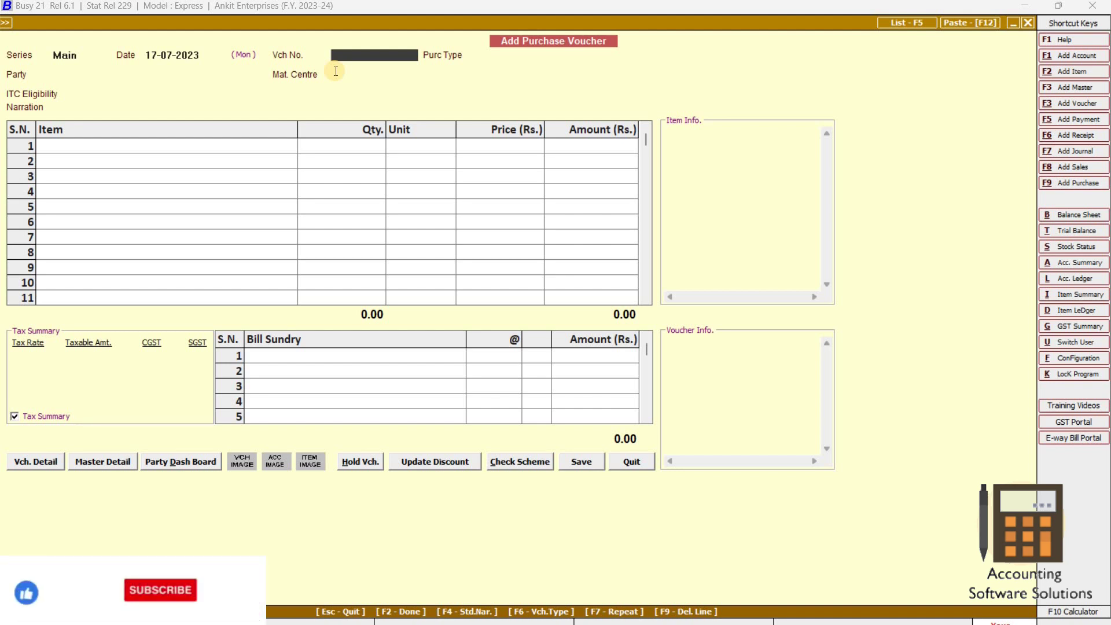
Step: Enter ER353 as the voucher number of the purchase voucher
type("rt5")
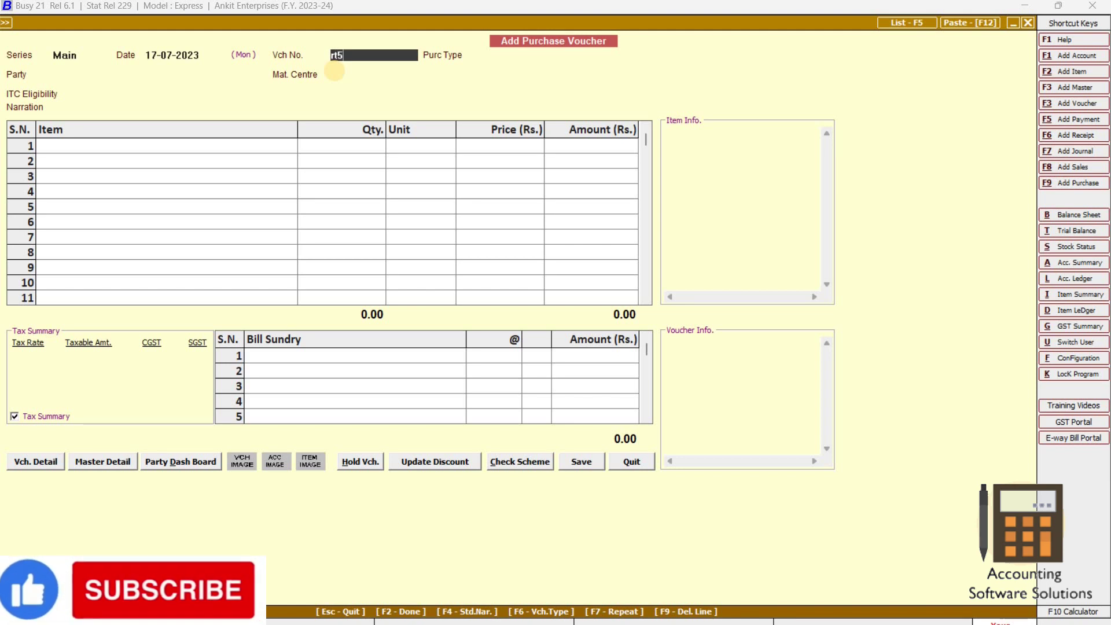
key("BackSpace")
key("BackSpace")
key("BackSpace")
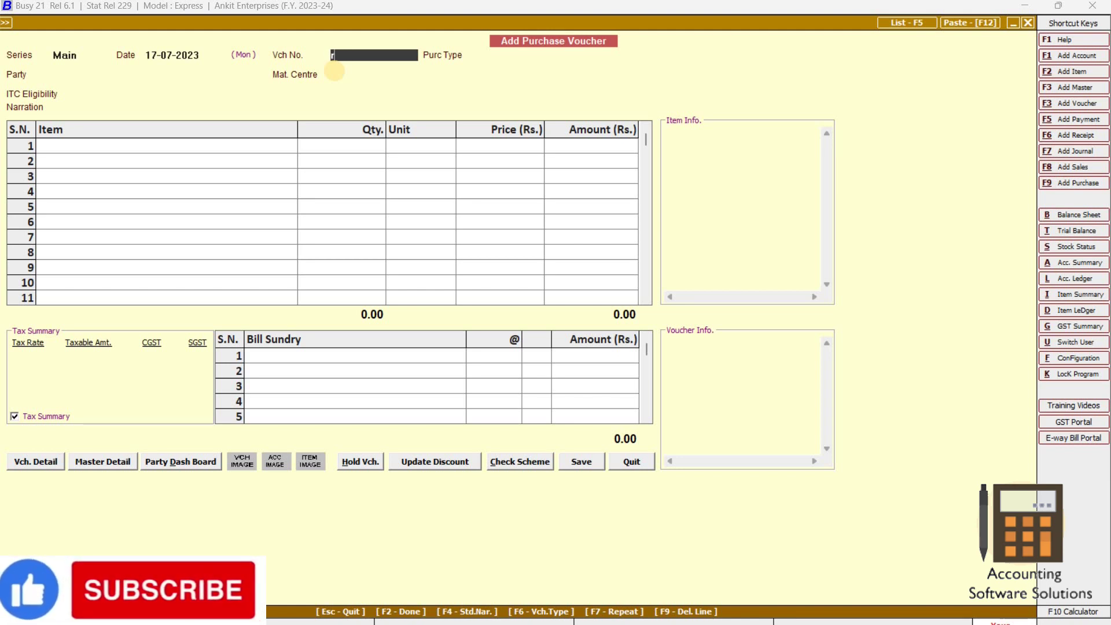
type("ER^")
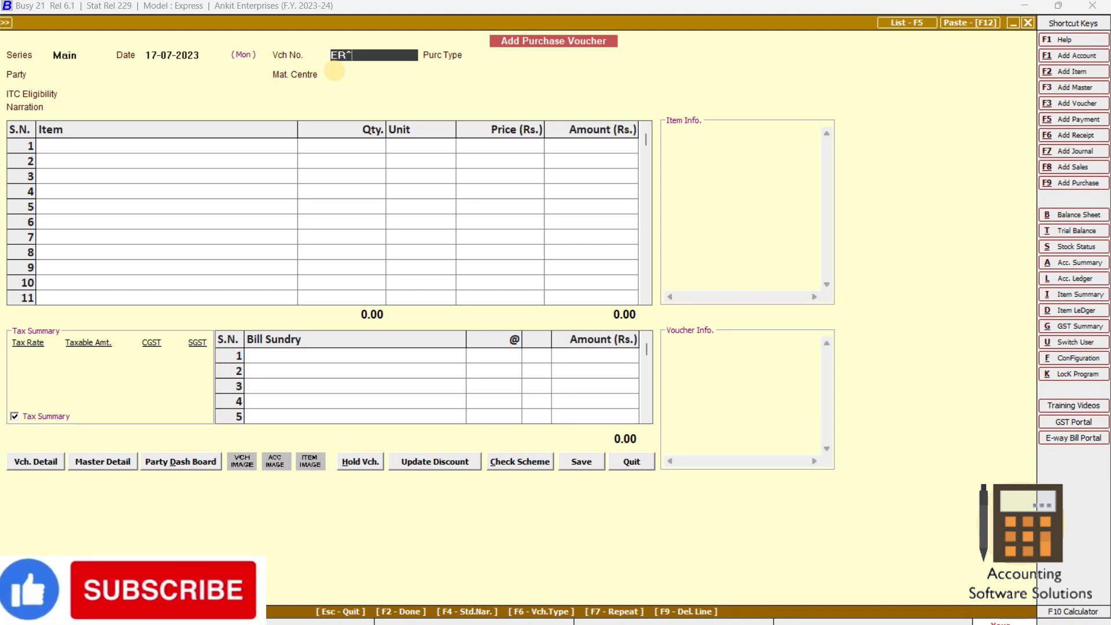
type("353")
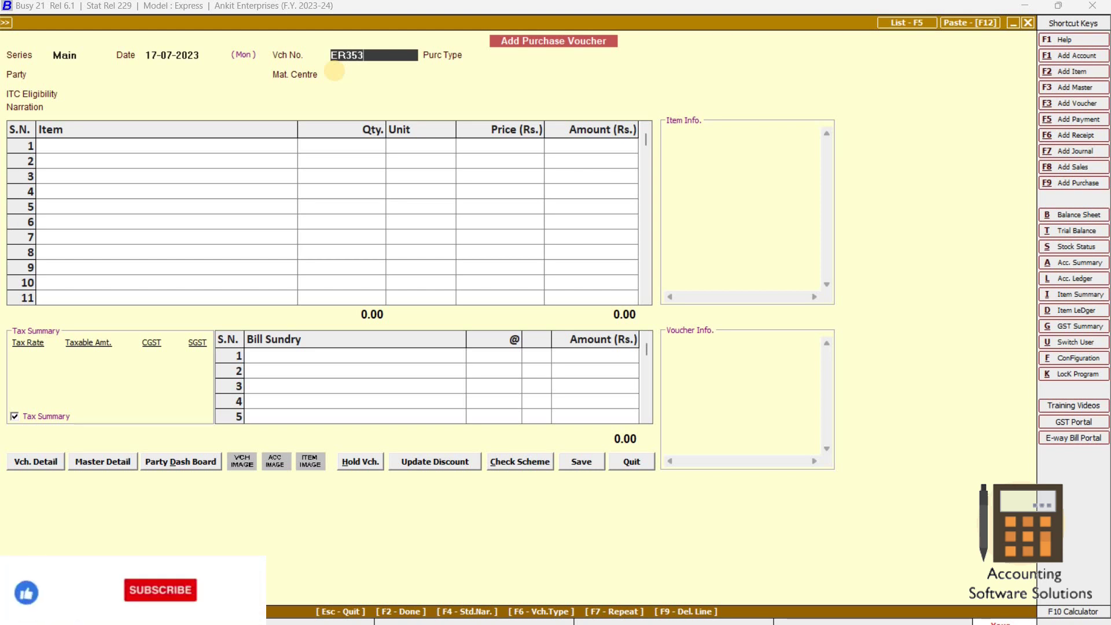
key("Return")
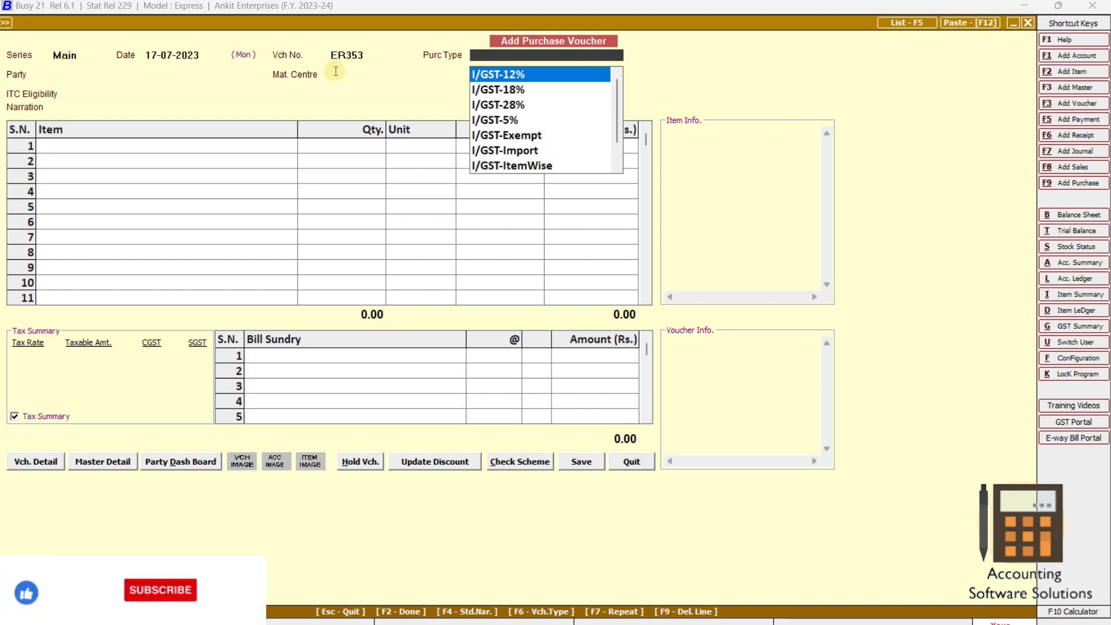
Step: Choose L/GST-ItemWise as the purchase type for the voucher
type("item")
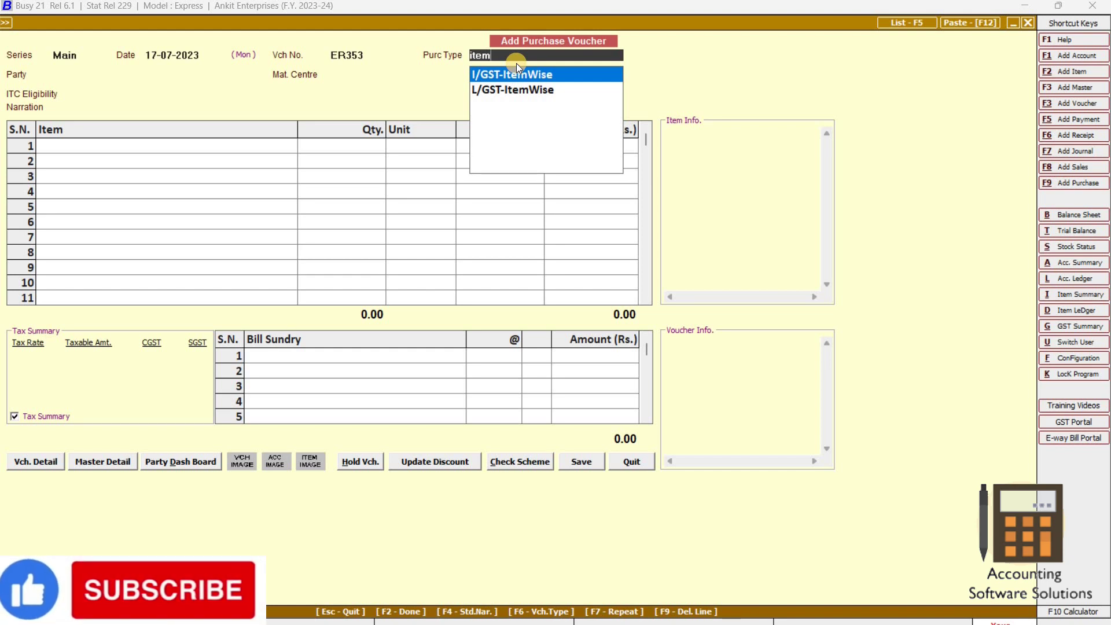
key("Down")
key("Up")
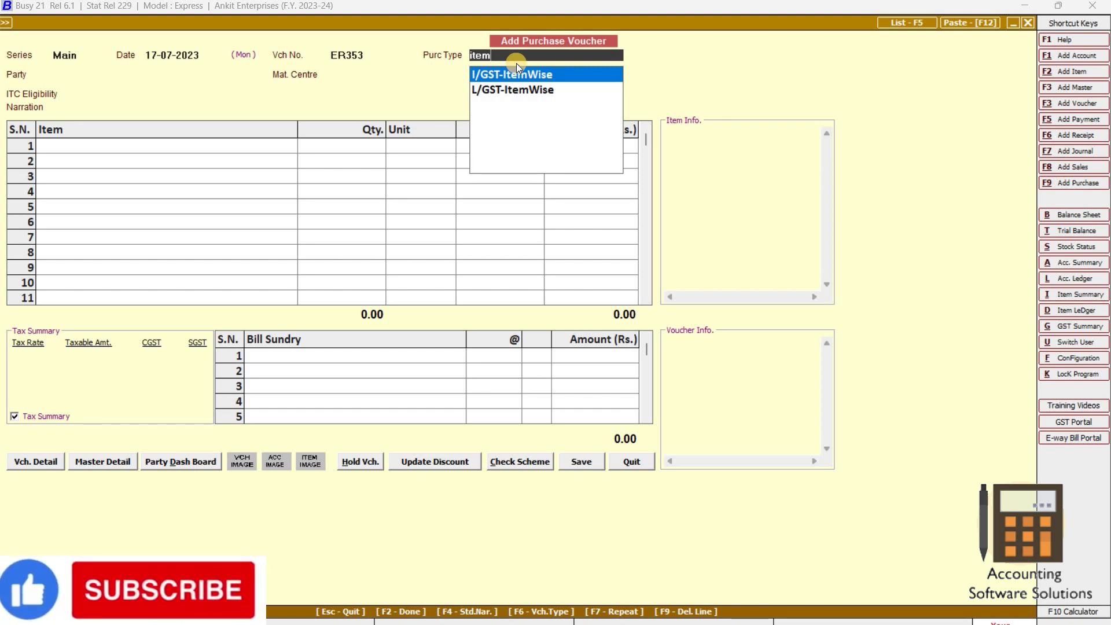
key("Down")
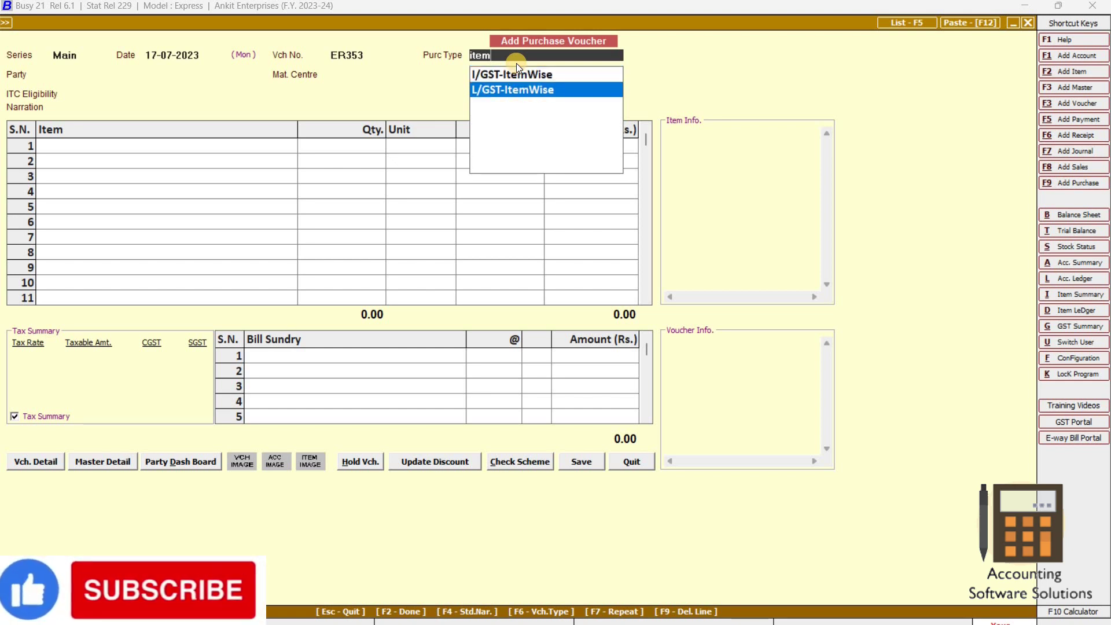
key("Up")
key("Down")
key("Up")
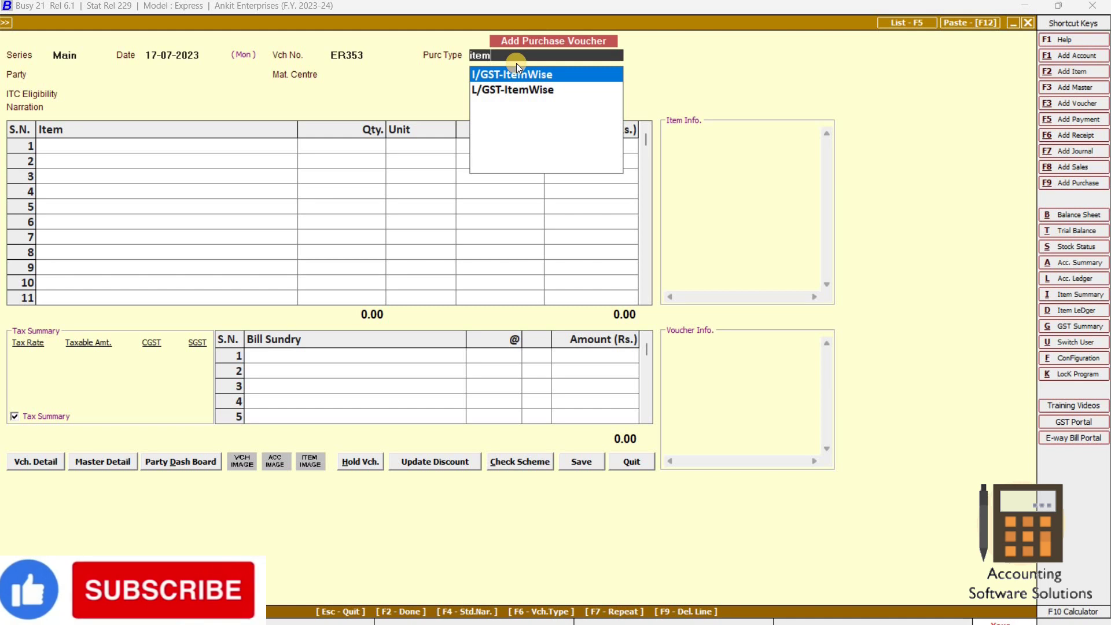
key("Down")
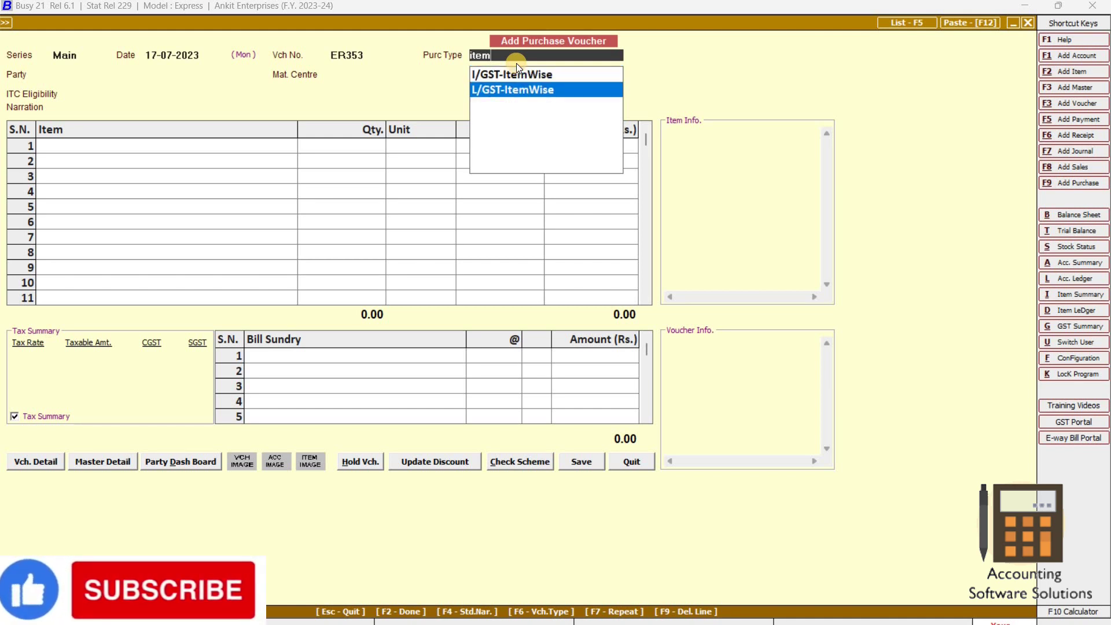
key("Up")
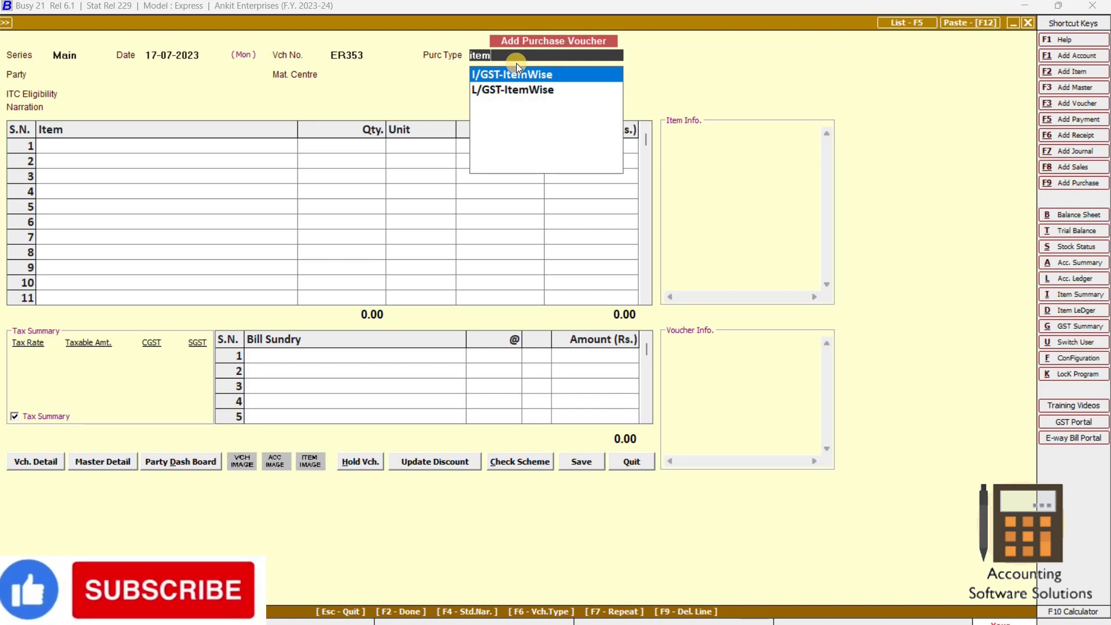
key("Down")
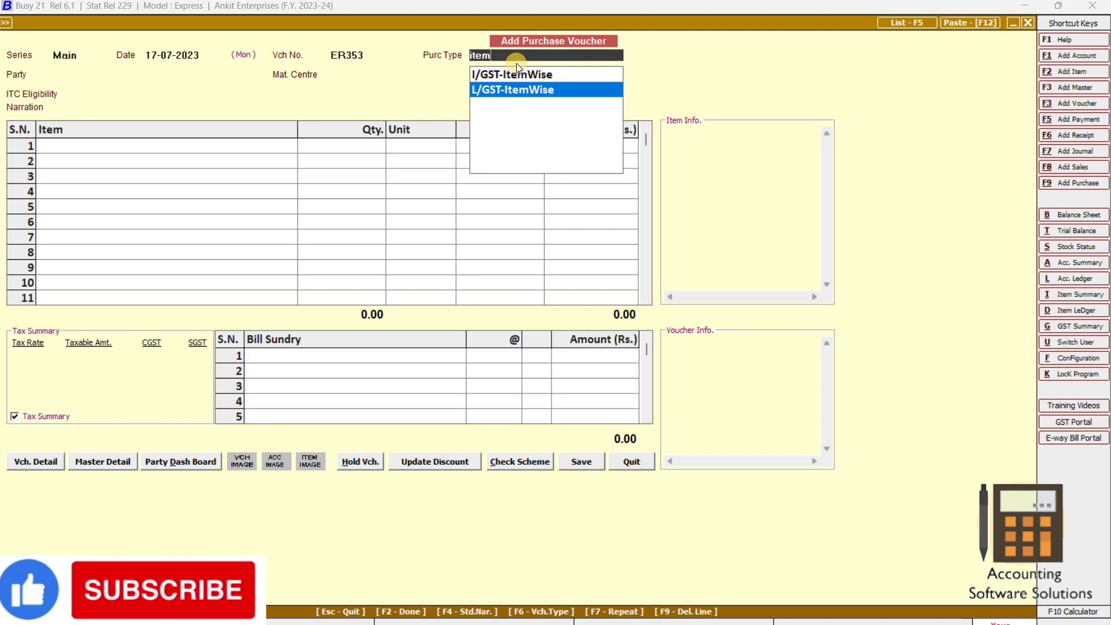
key("Return")
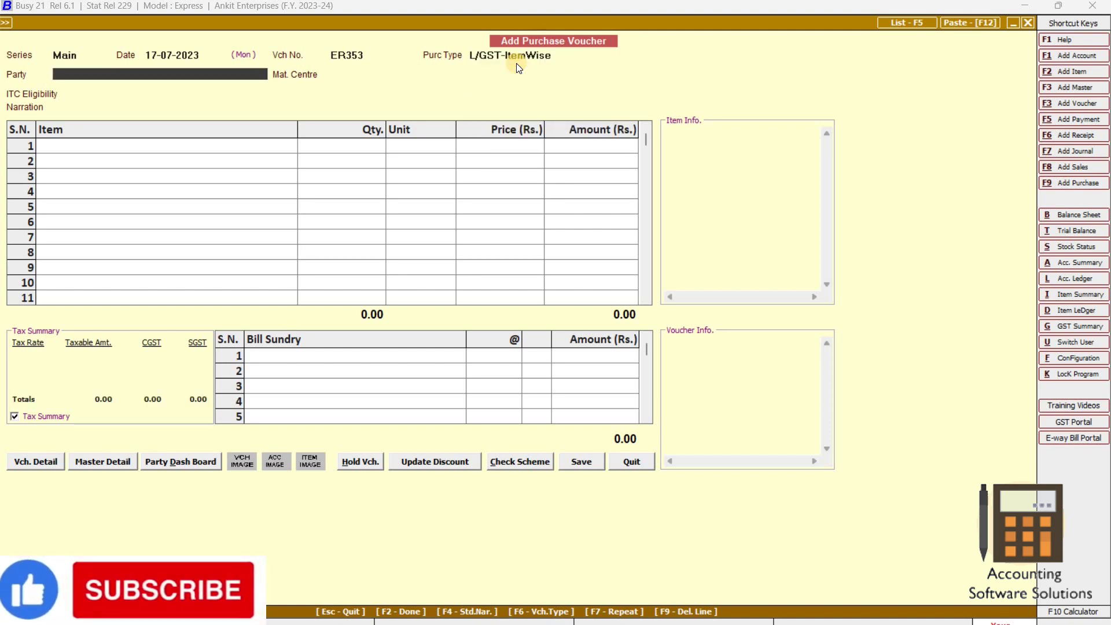
Step: Look through the existing accounts that can be chosen as the voucher's party
key("space")
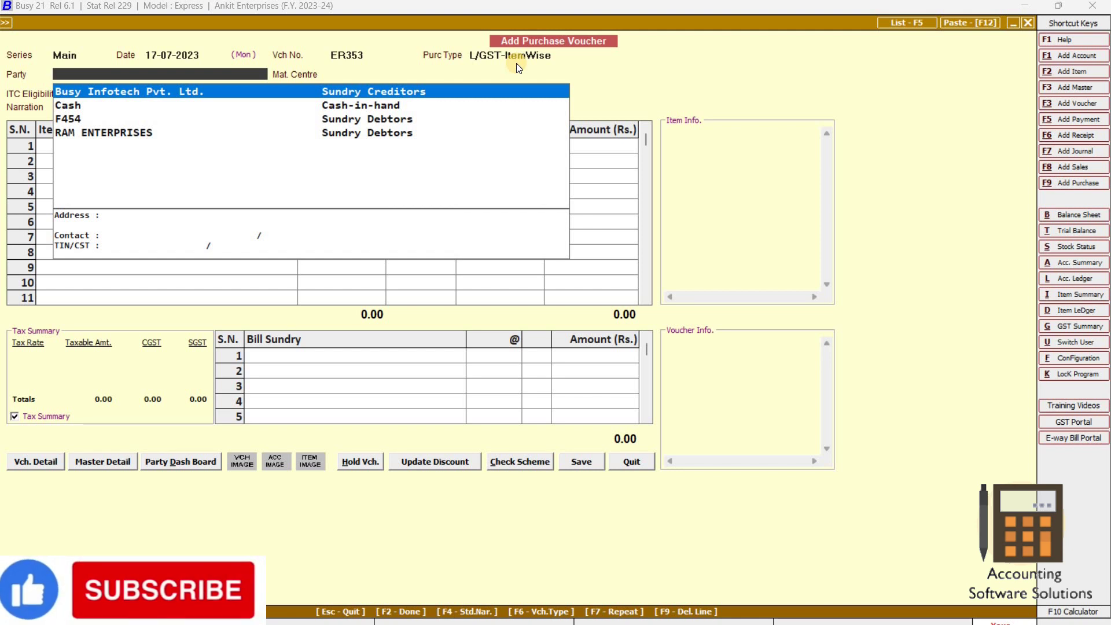
key("Down")
key("Down")
key("Down")
key("Up")
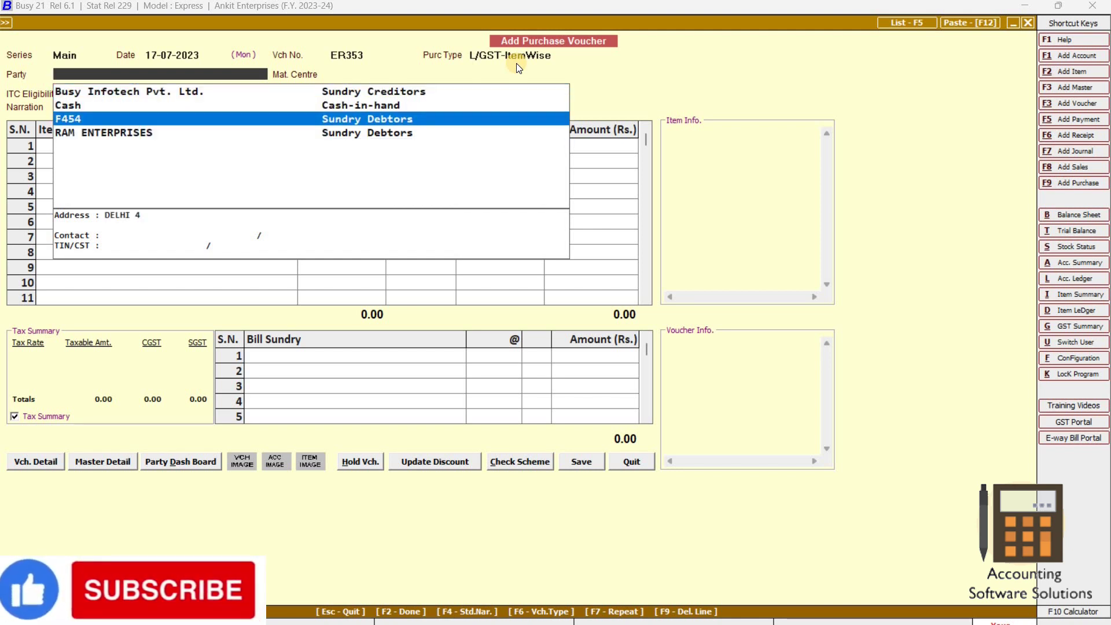
key("Up")
key("Up")
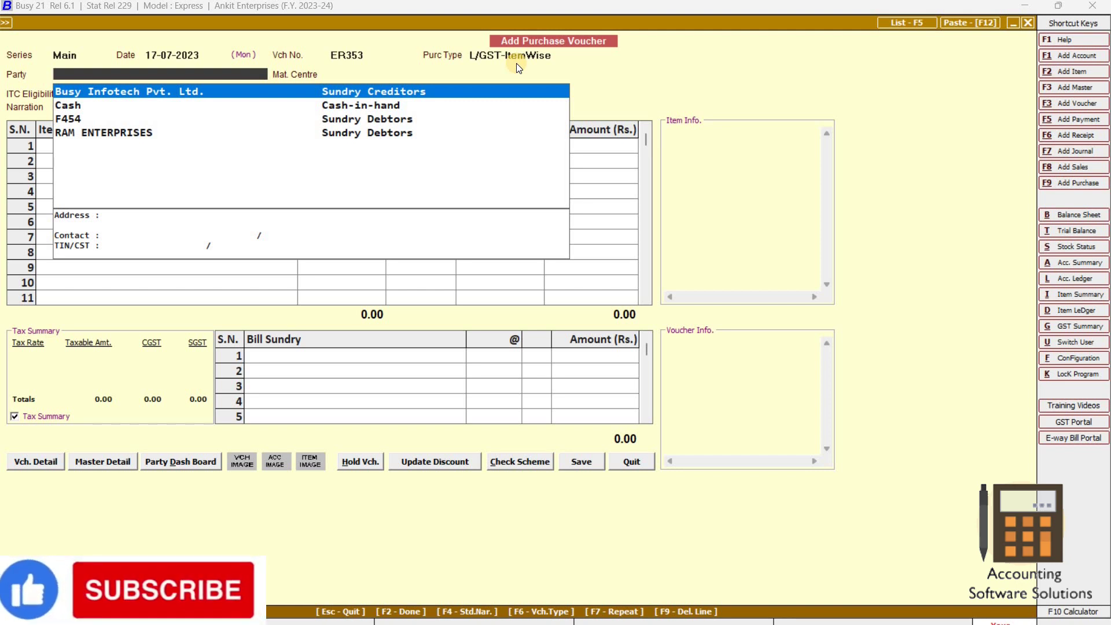
key("Down")
key("Down")
key("Down")
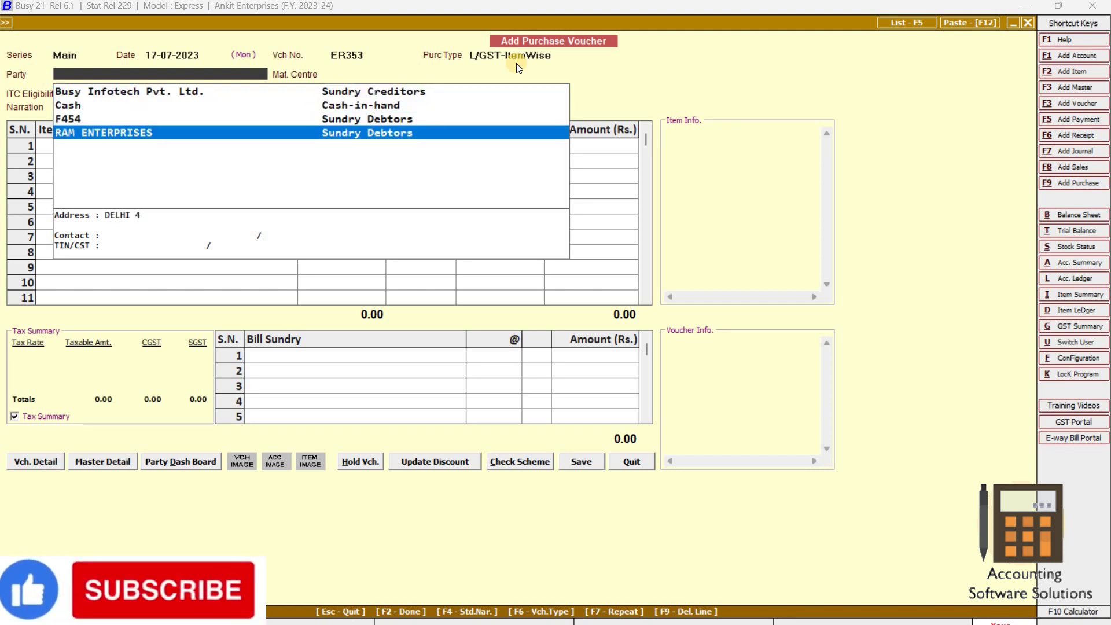
key("Up")
key("Up")
key("Up")
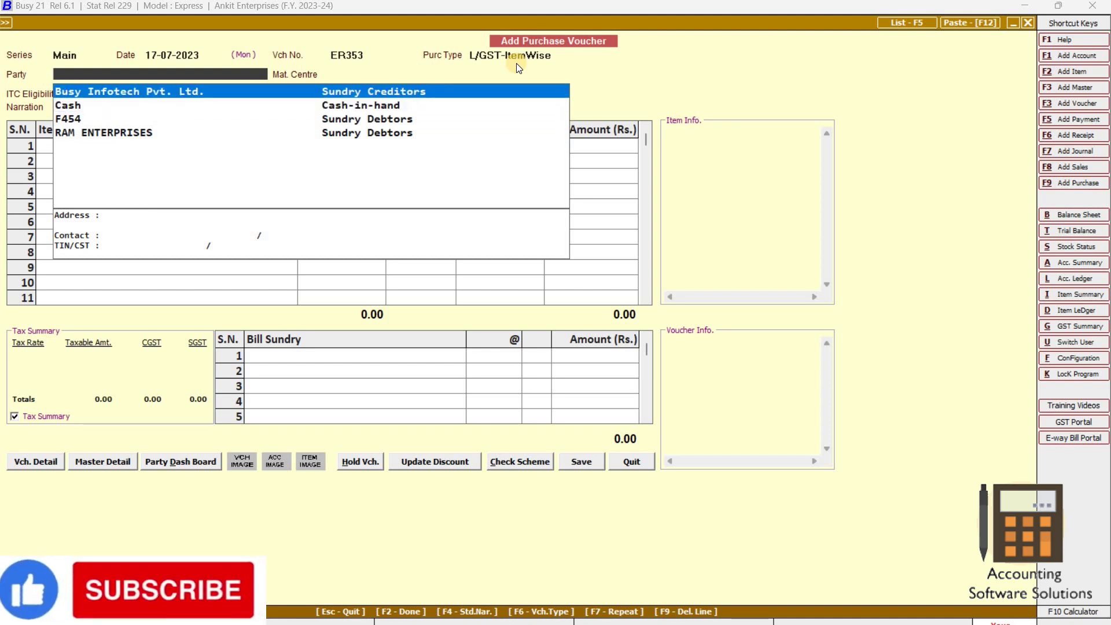
Step: Start a new account master from the party field, named Dfs Enterprises, and accept the same print name
key("alt+F1")
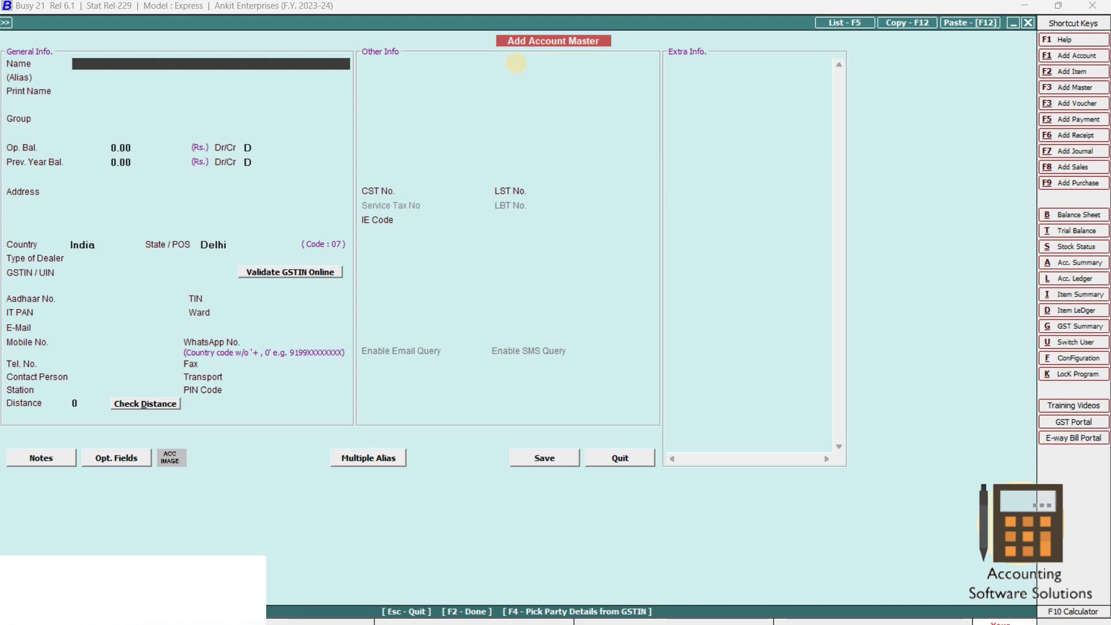
type("dfs")
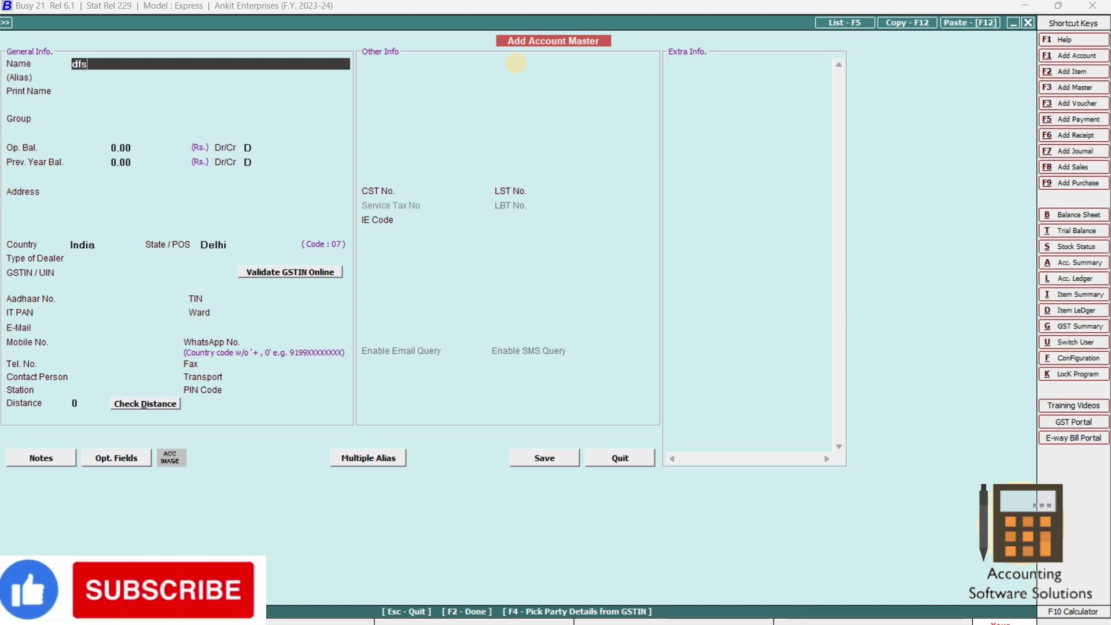
type(" enter")
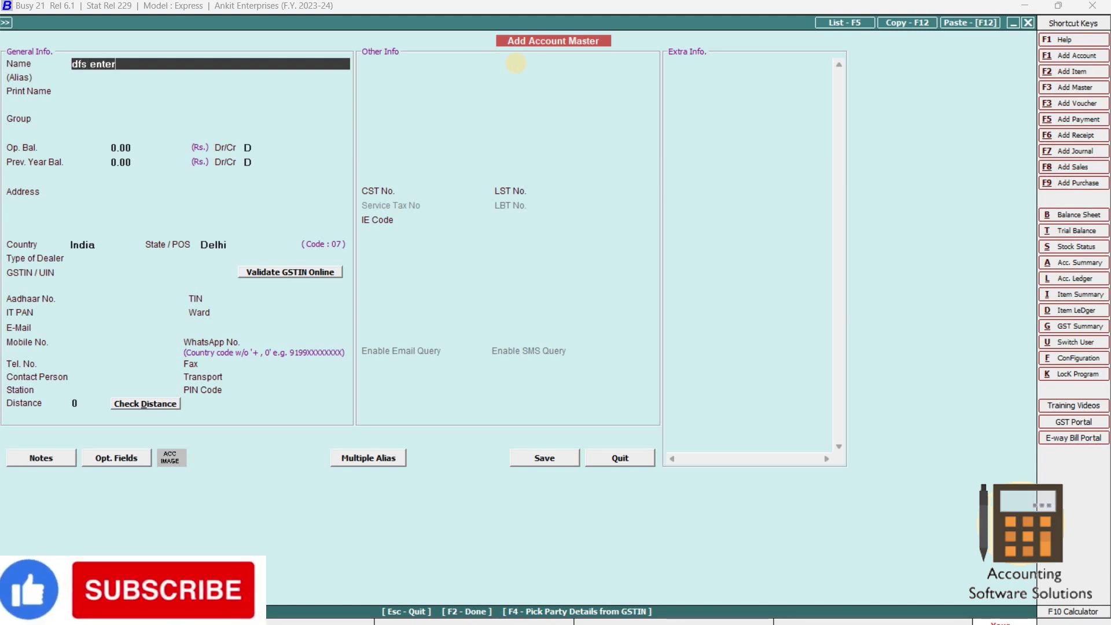
type("prises")
key("Return")
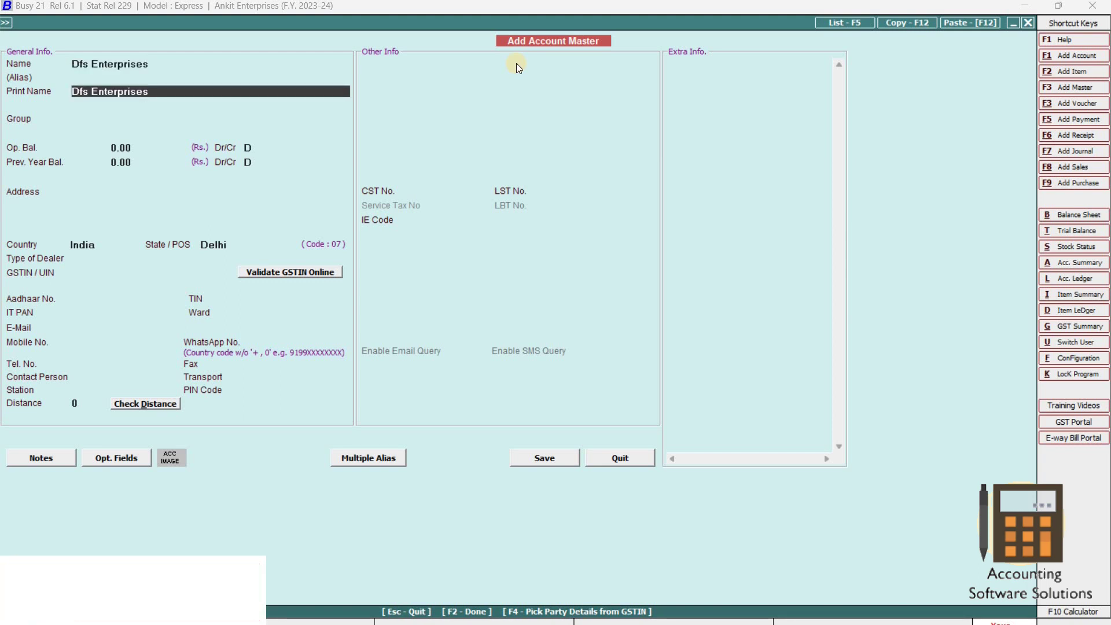
key("Return")
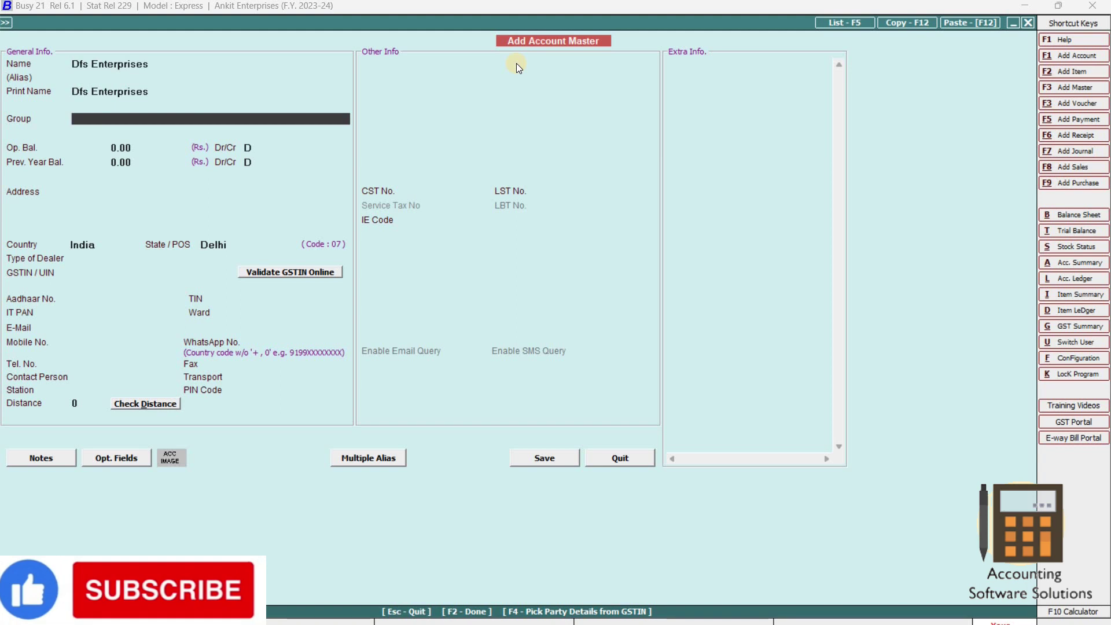
Step: Assign the new account to the Sundry Creditors group and accept the default opening and previous-year balances
key("space")
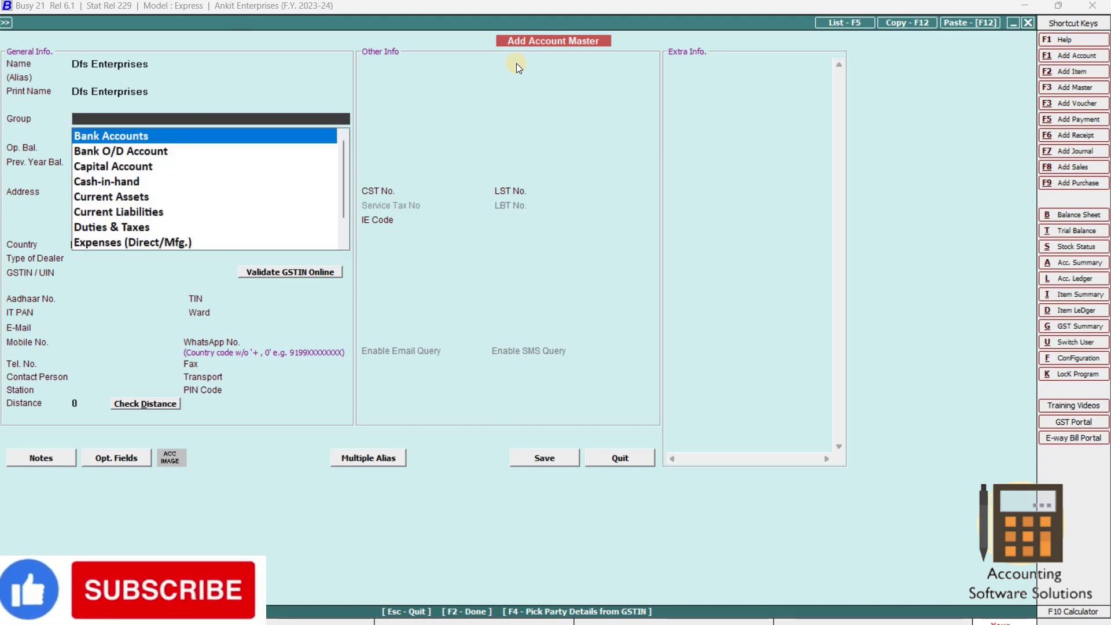
type("sund")
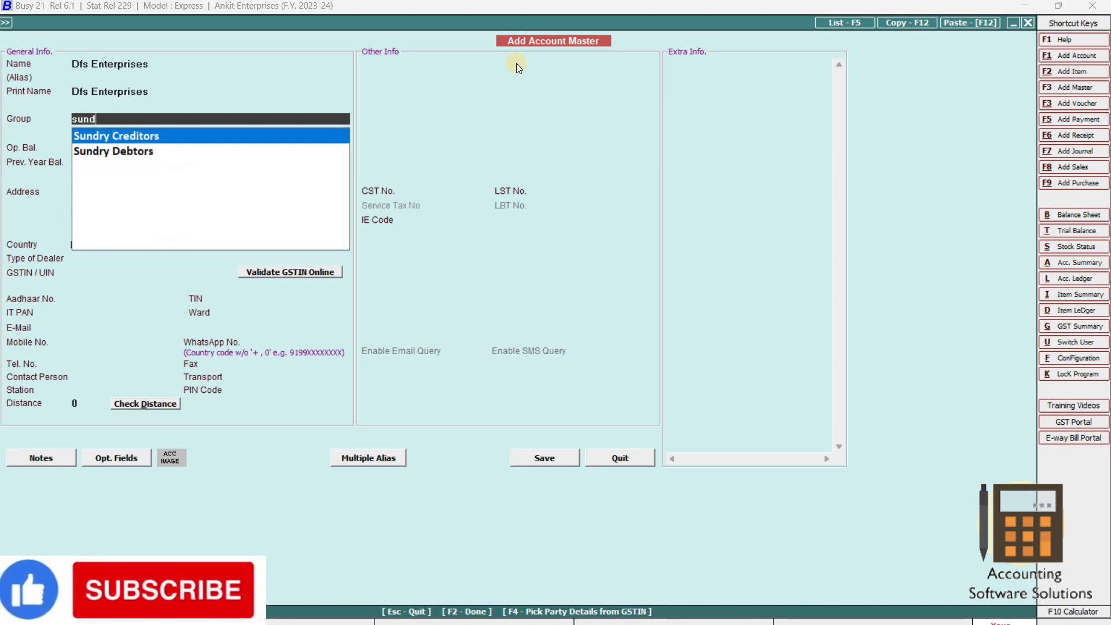
key("Return")
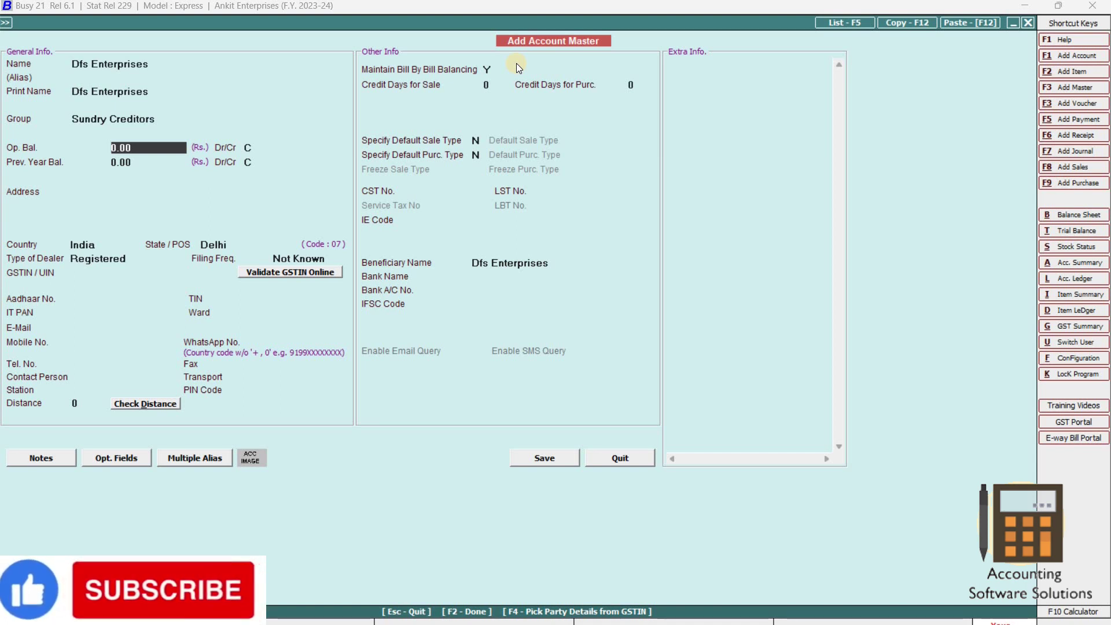
key("Return")
key("Return")
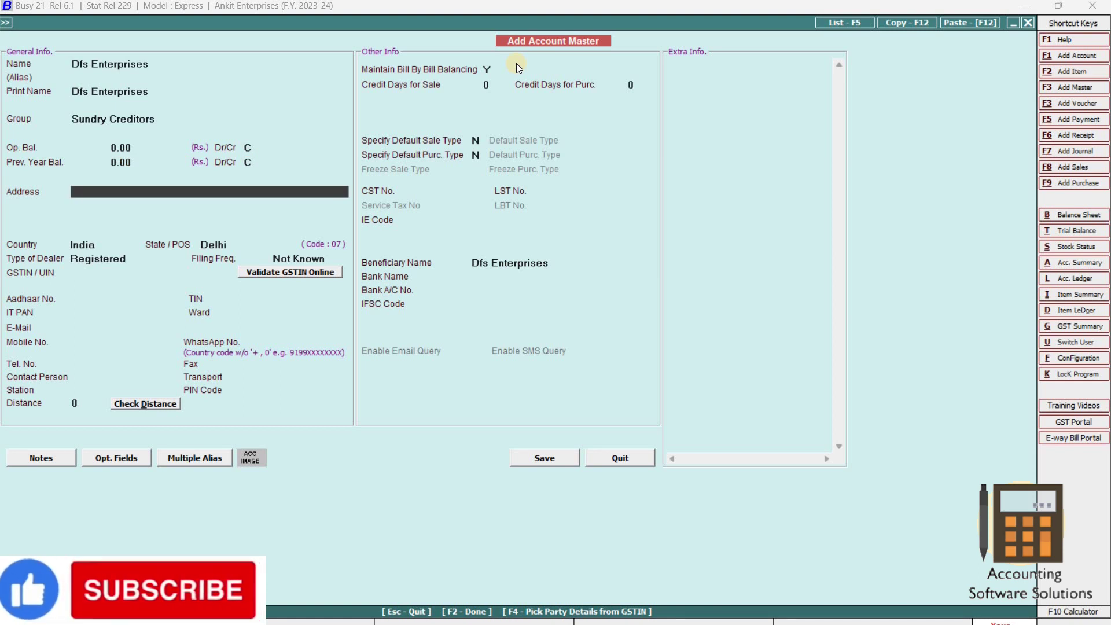
Step: Enter the supplier's city on the first address line and leave the remaining address lines blank
type("Delhi")
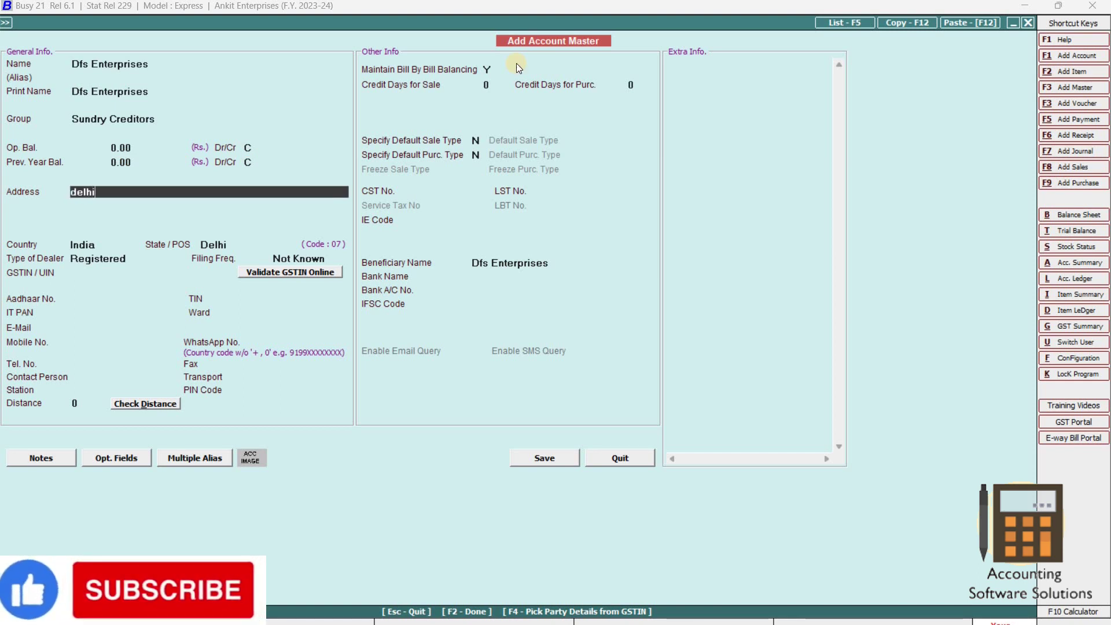
key("Return")
key("Up")
key("Return")
key("Return")
key("Return")
key("Up")
key("Up")
key("Up")
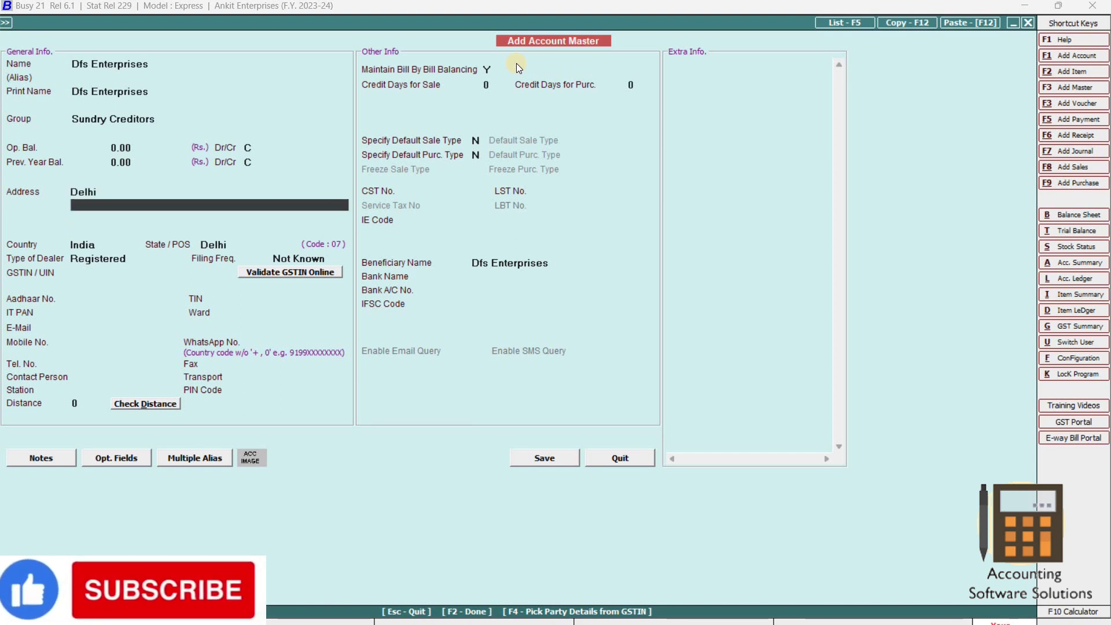
key("Return")
key("Return")
key("Return")
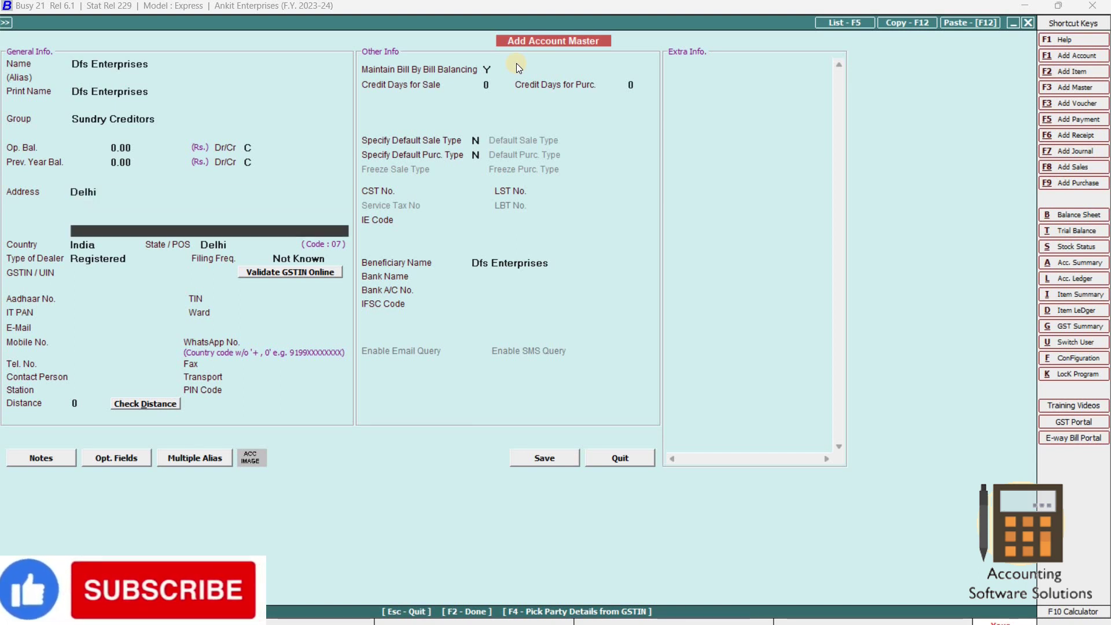
key("Return")
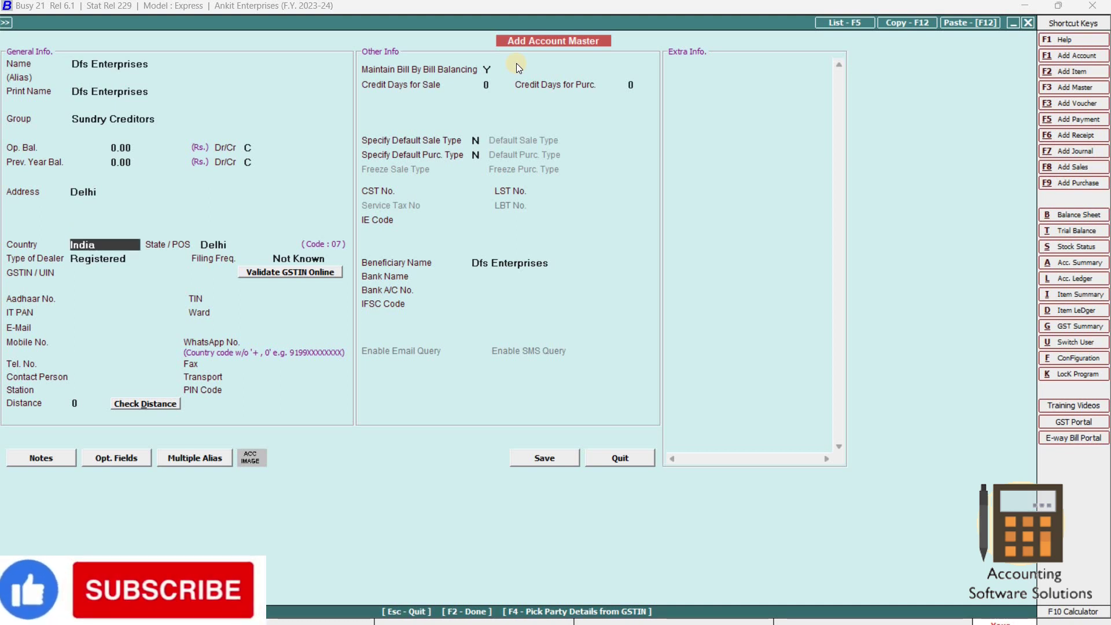
Step: Keep the default country and state, set the type of dealer to Un-Registered, and leave the GSTIN and Aadhaar number blank
key("Return")
key("Return")
key("Down")
key("Return")
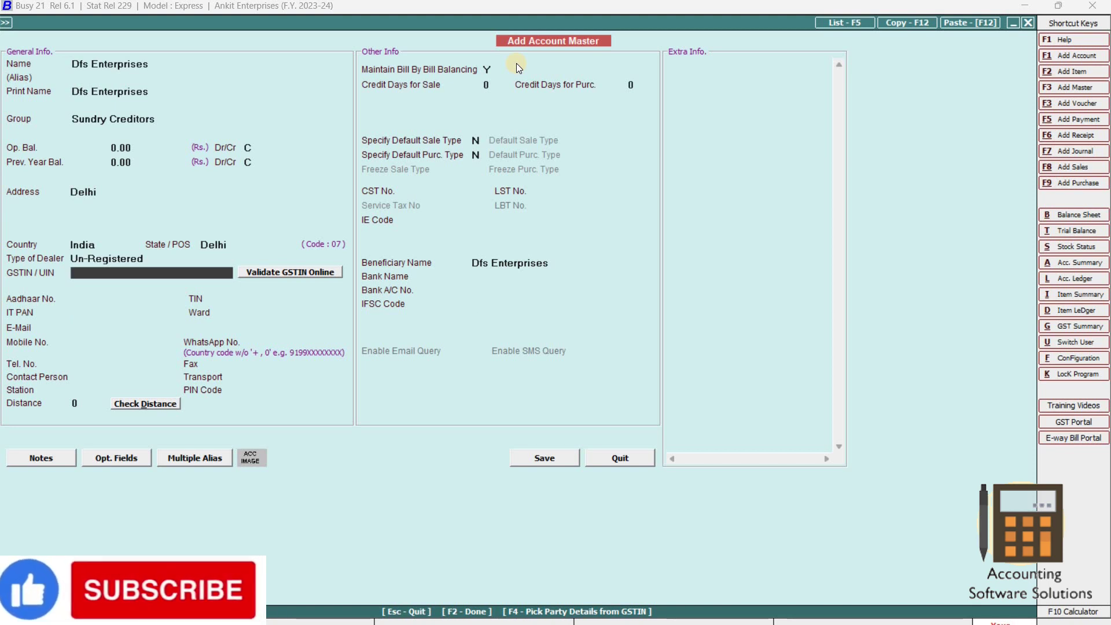
key("Return")
key("Return")
key("Return")
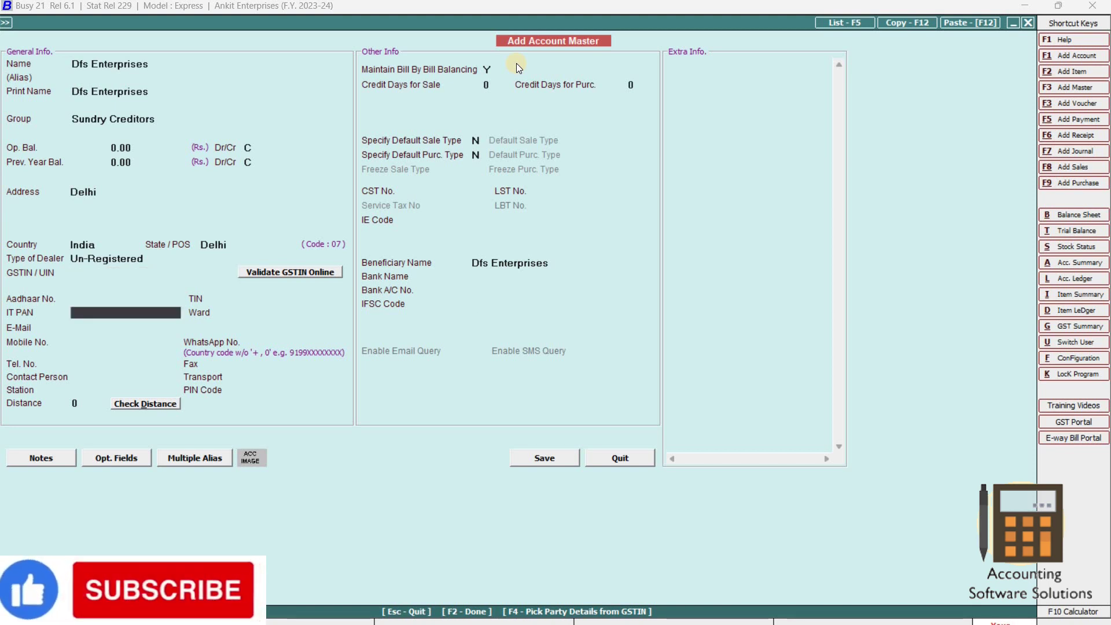
Step: Leave the remaining tax and contact details blank, save the account, and agree to continue the tax invoice for the unregistered party
key("Return")
key("Return")
key("Return")
key("Return")
key("Return")
key("Return")
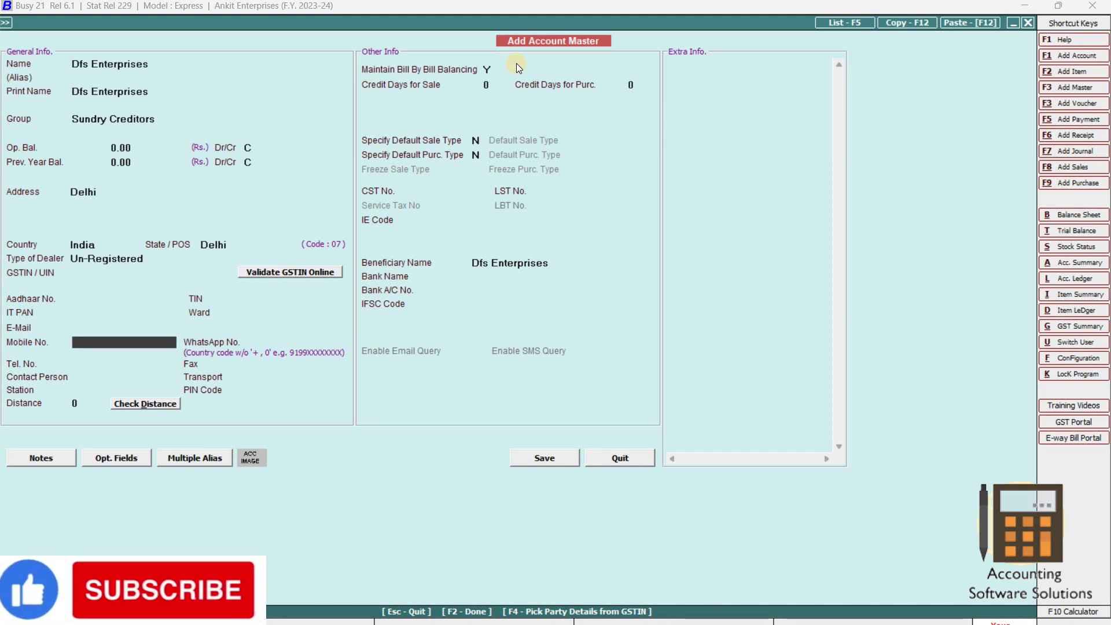
key("Return")
key("Return")
key("Return")
key("Return")
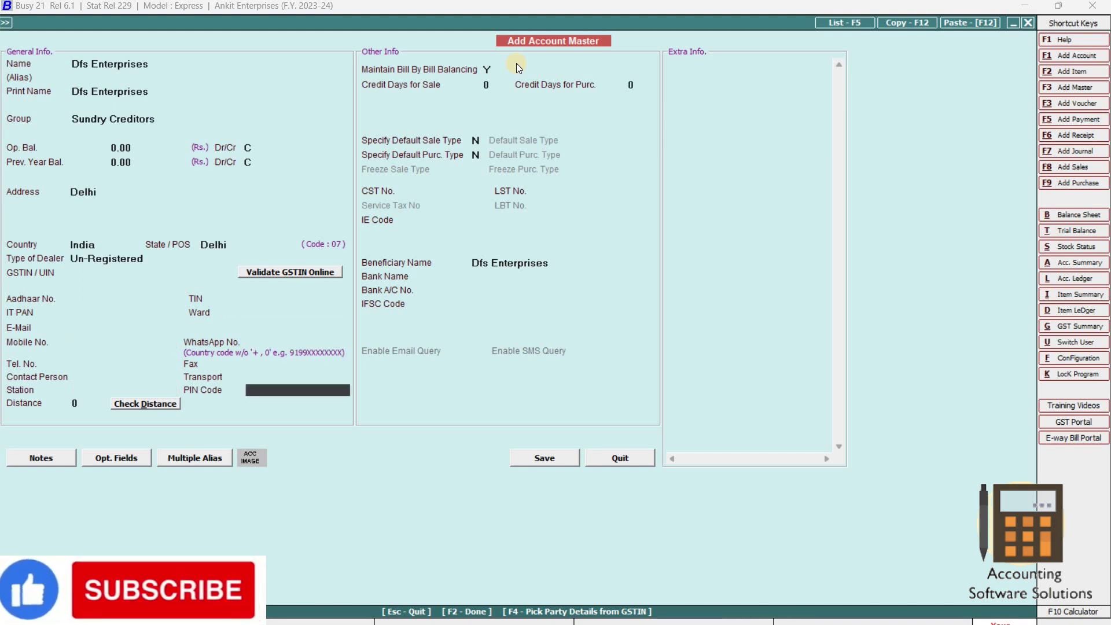
left_click(547, 460)
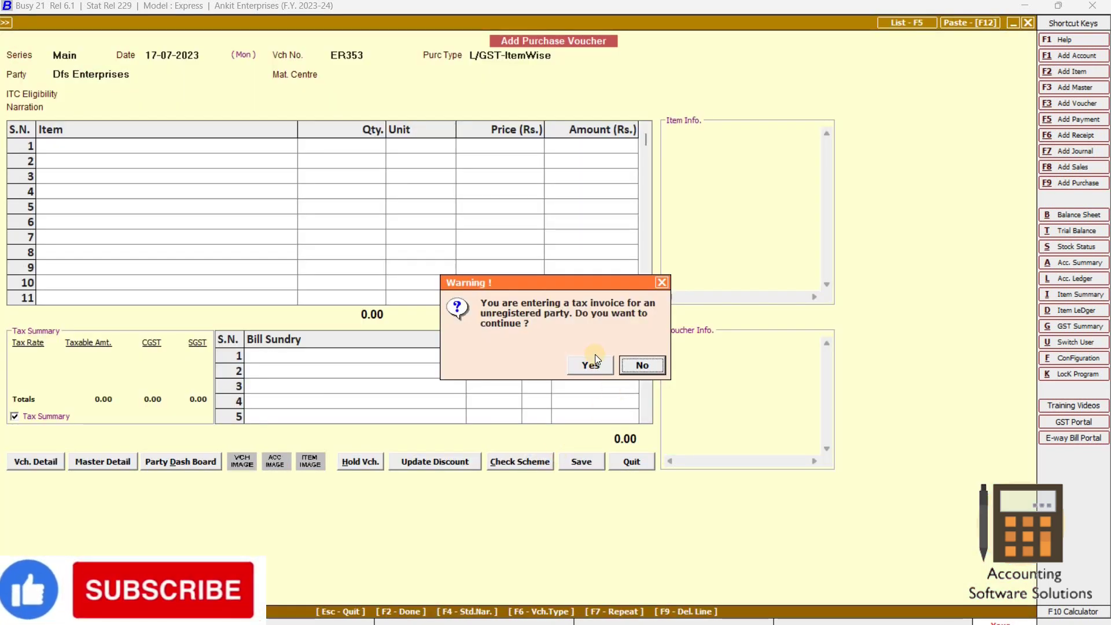
left_click(587, 365)
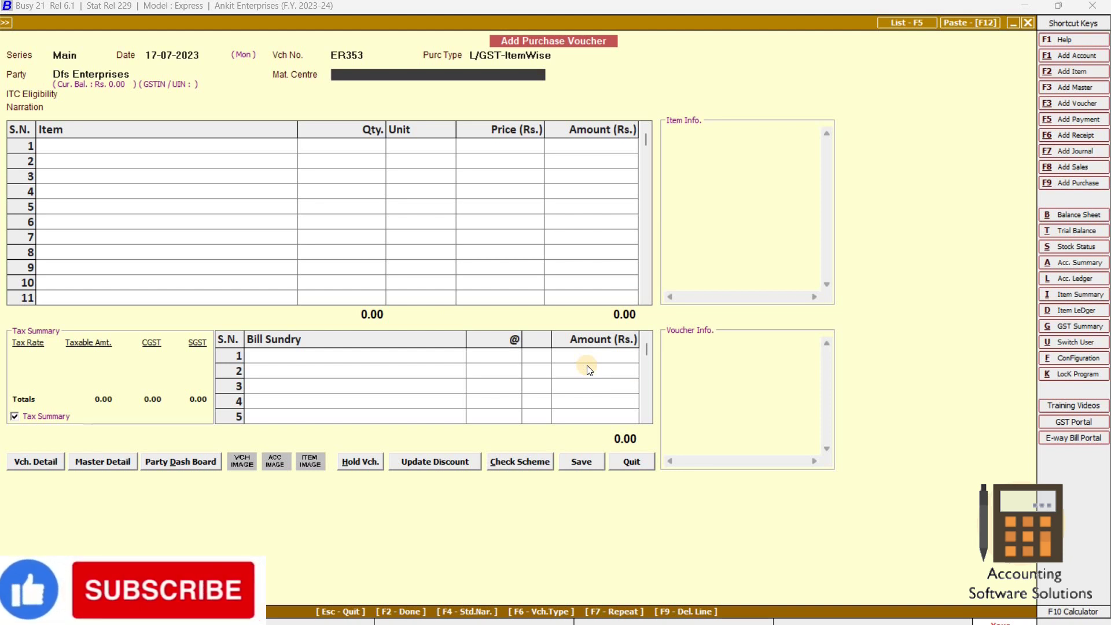
Step: Set the voucher's material centre to Main Store and its ITC eligibility to Input Goods/Services, leaving the narration blank
key("space")
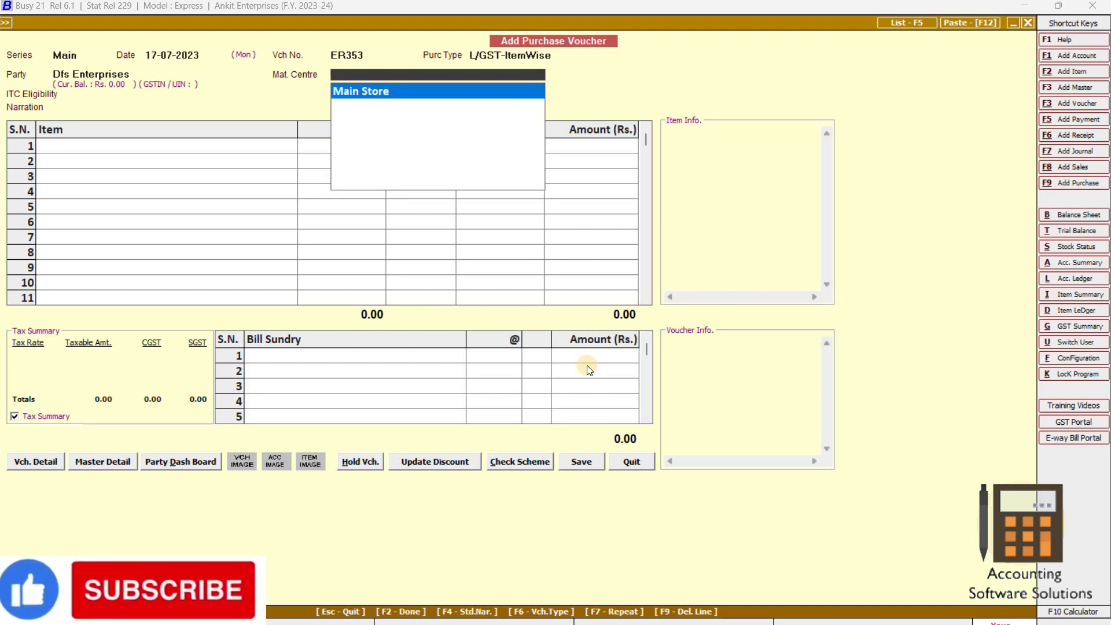
key("Return")
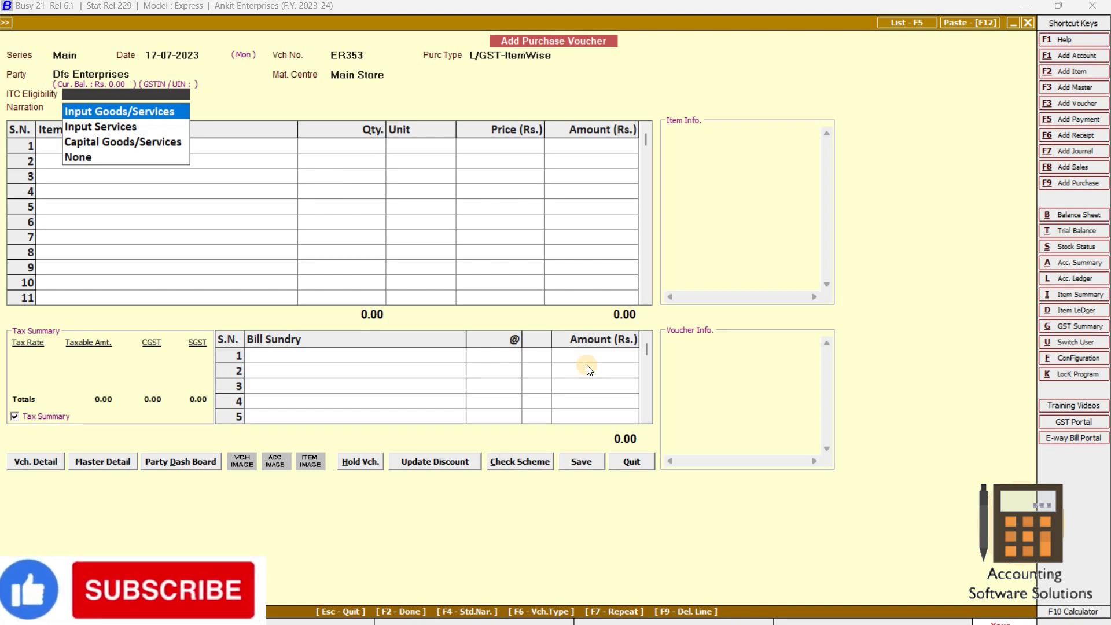
key("Return")
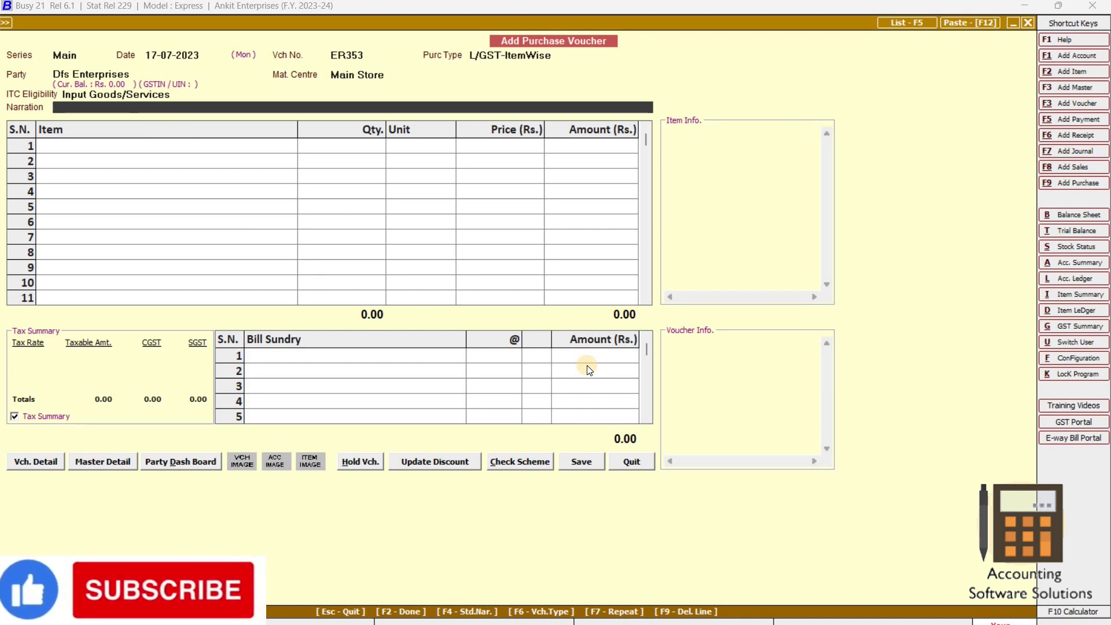
key("Return")
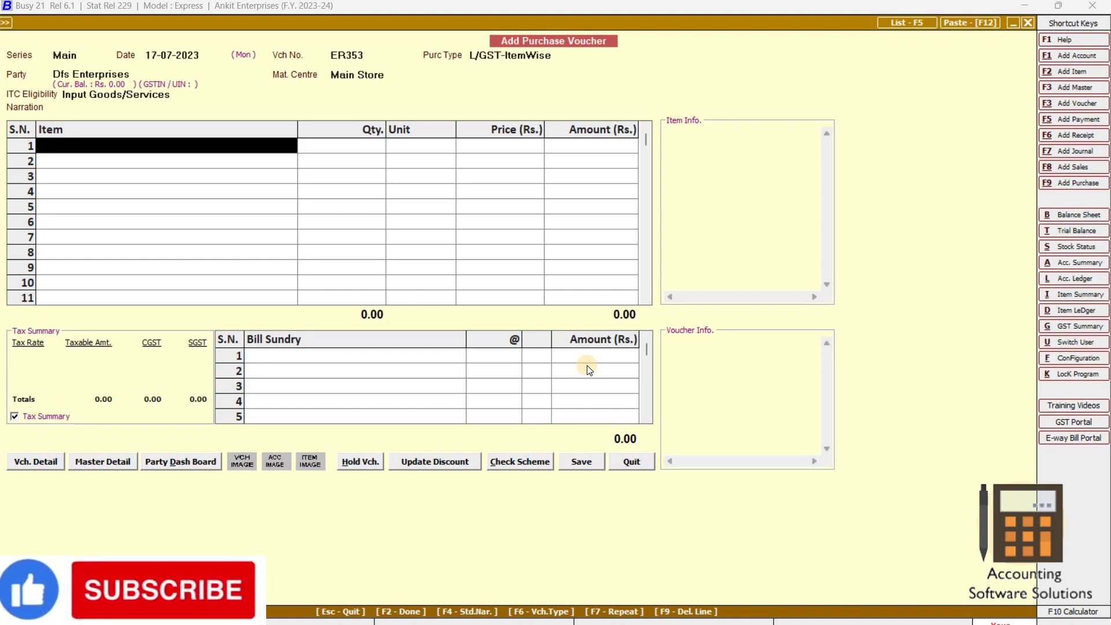
Step: Enter KEYBOARD+MOUSE COMBO LOGITECH as the first item with quantity 70 at the default price, and accept its item-wise GST
left_click(242, 151)
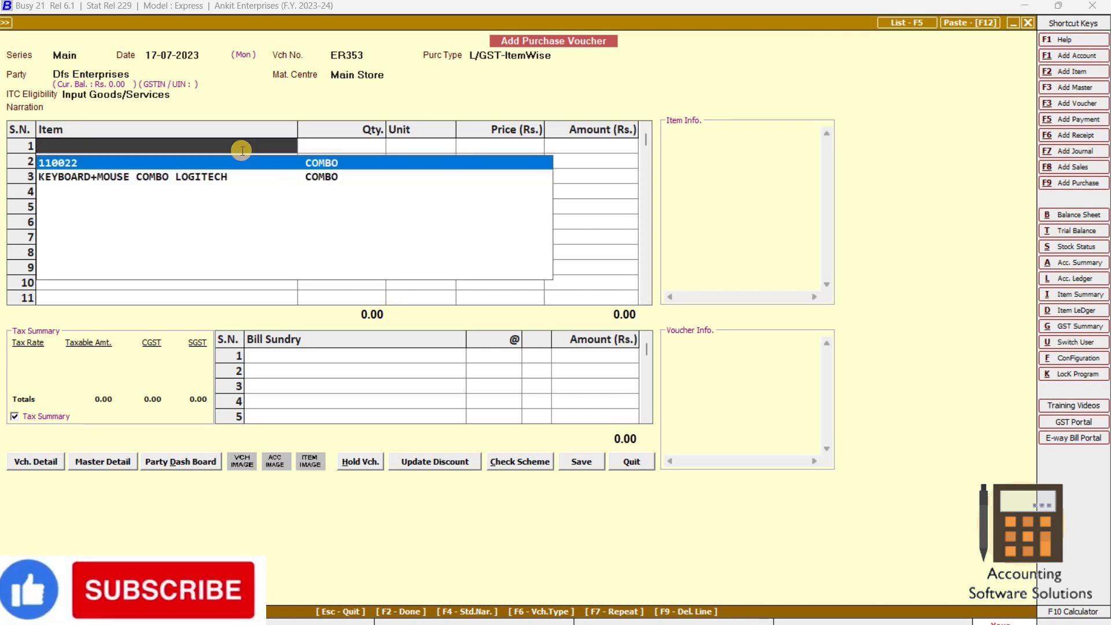
key("Down")
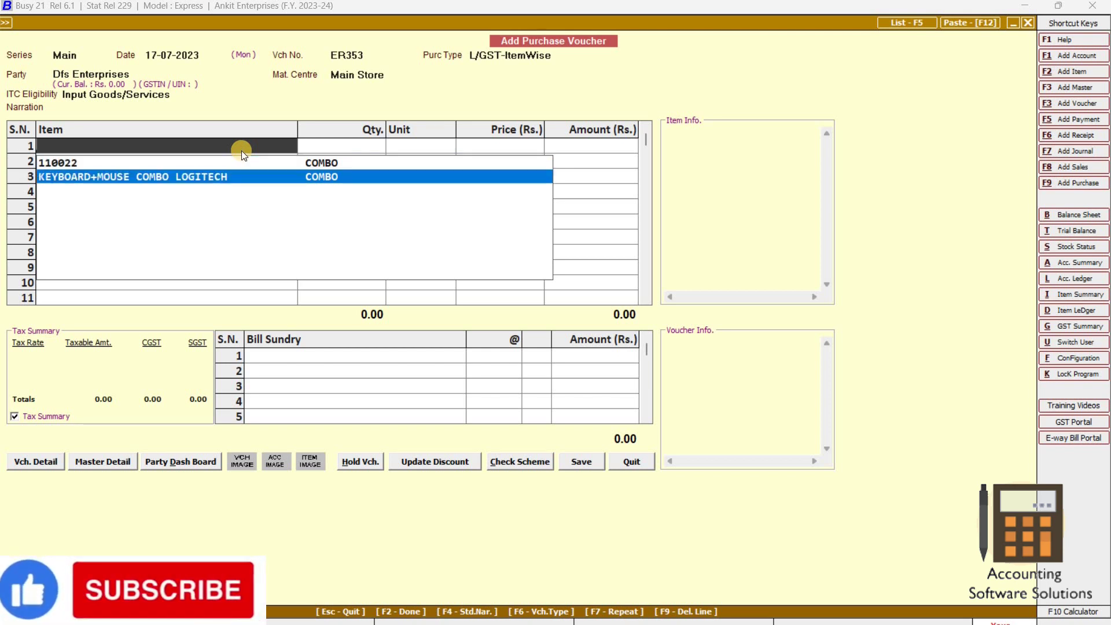
key("Return")
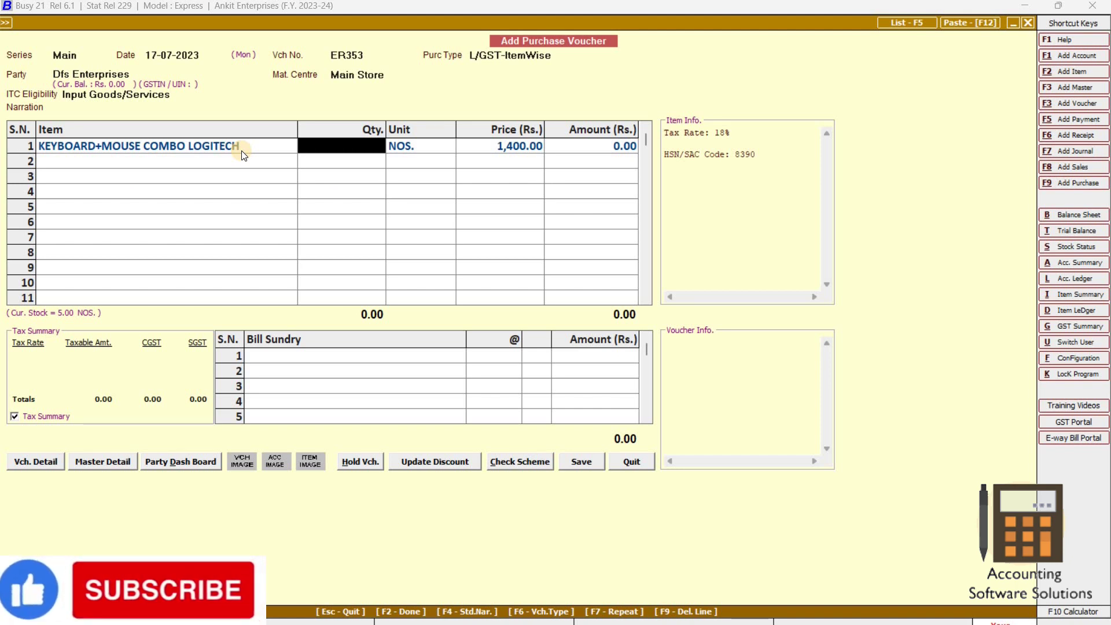
type("70")
key("Return")
key("Return")
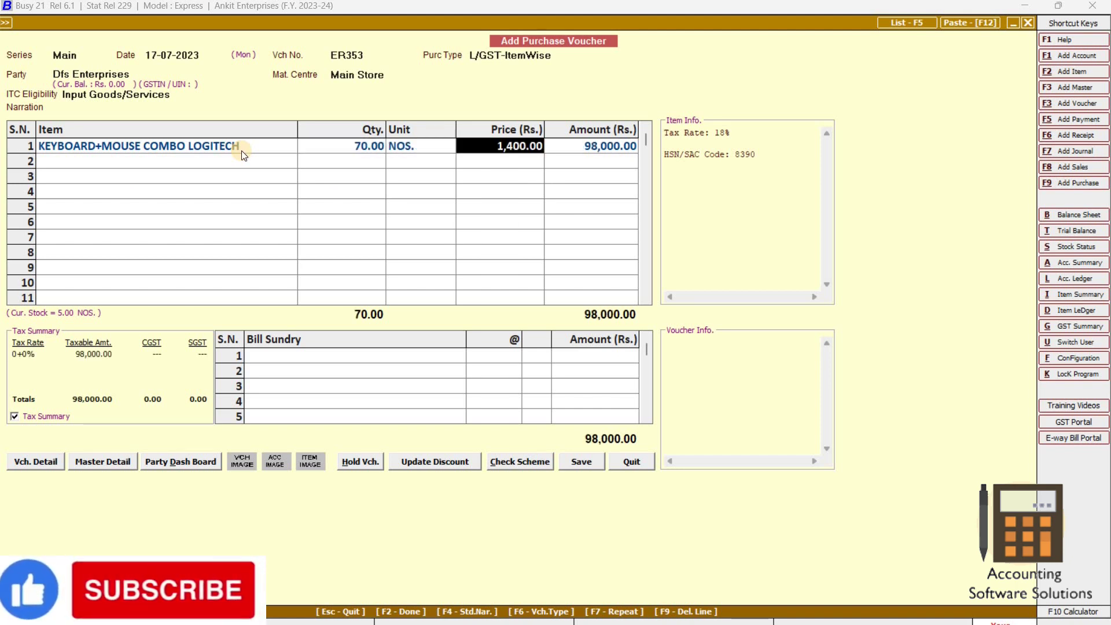
key("Return")
key("Return")
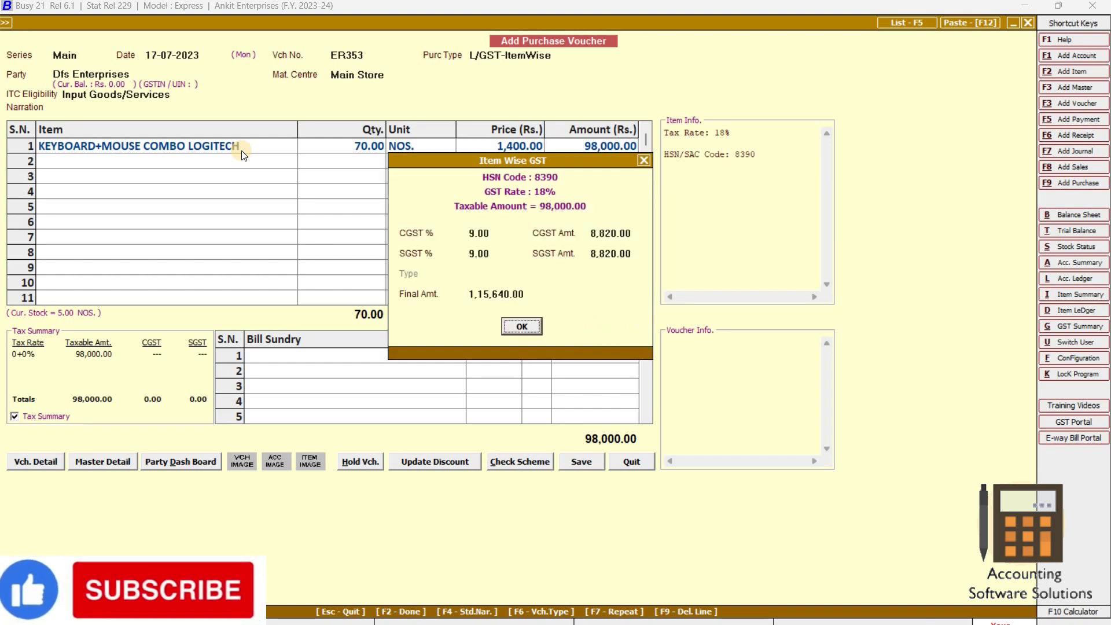
key("Return")
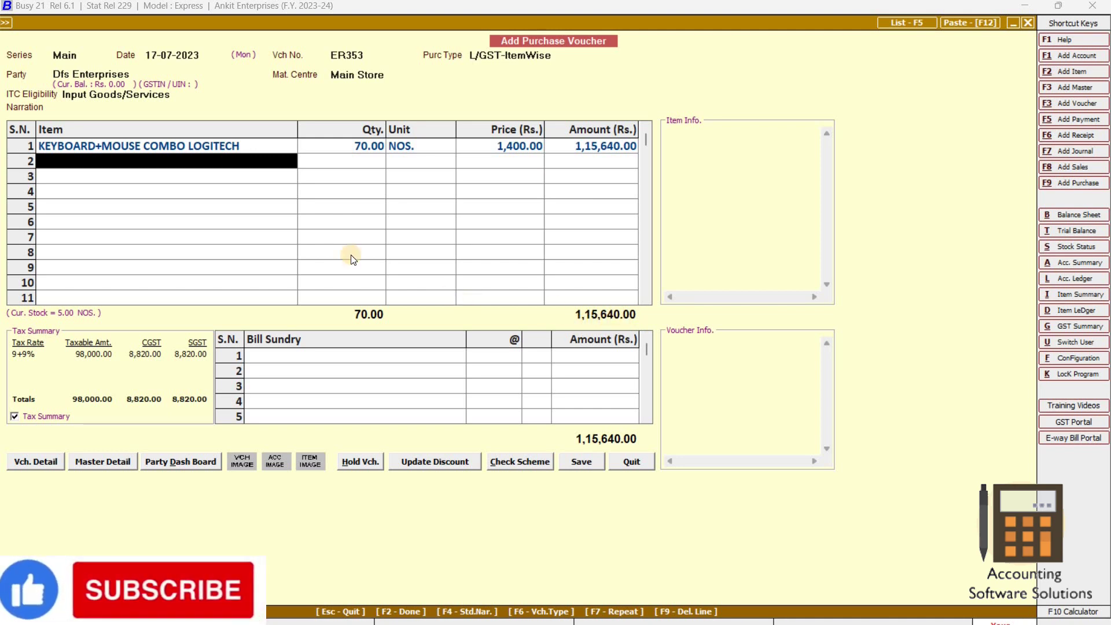
Step: Add KEYBOARD+MOUSE COMBO LOGITECH again on the second item line, and delete that line
left_click(181, 164)
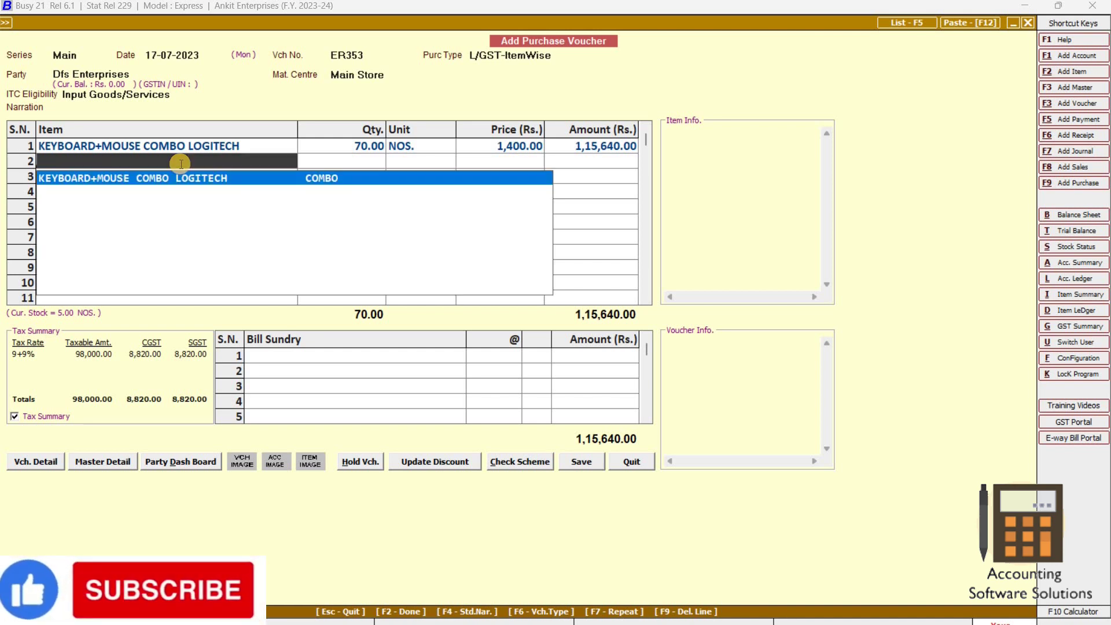
key("Return")
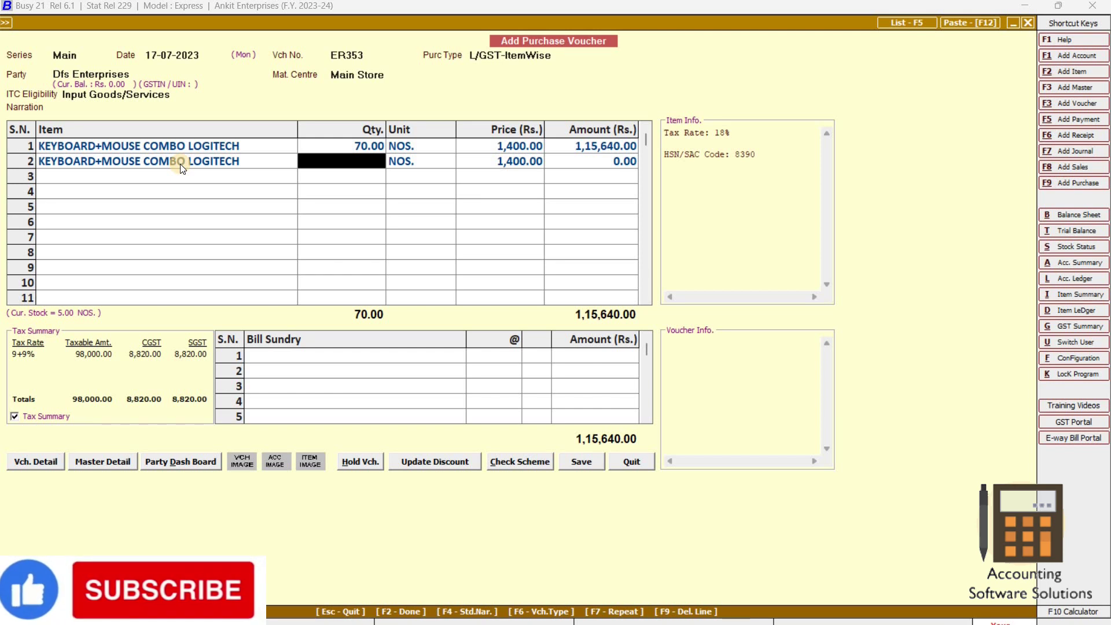
left_click(180, 165)
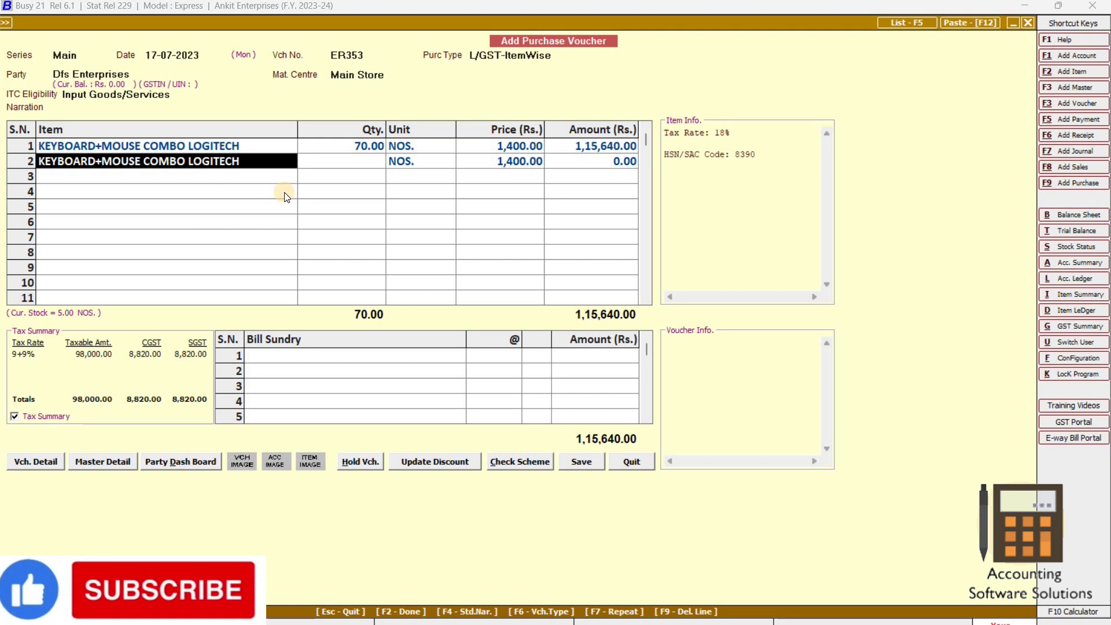
key("F9")
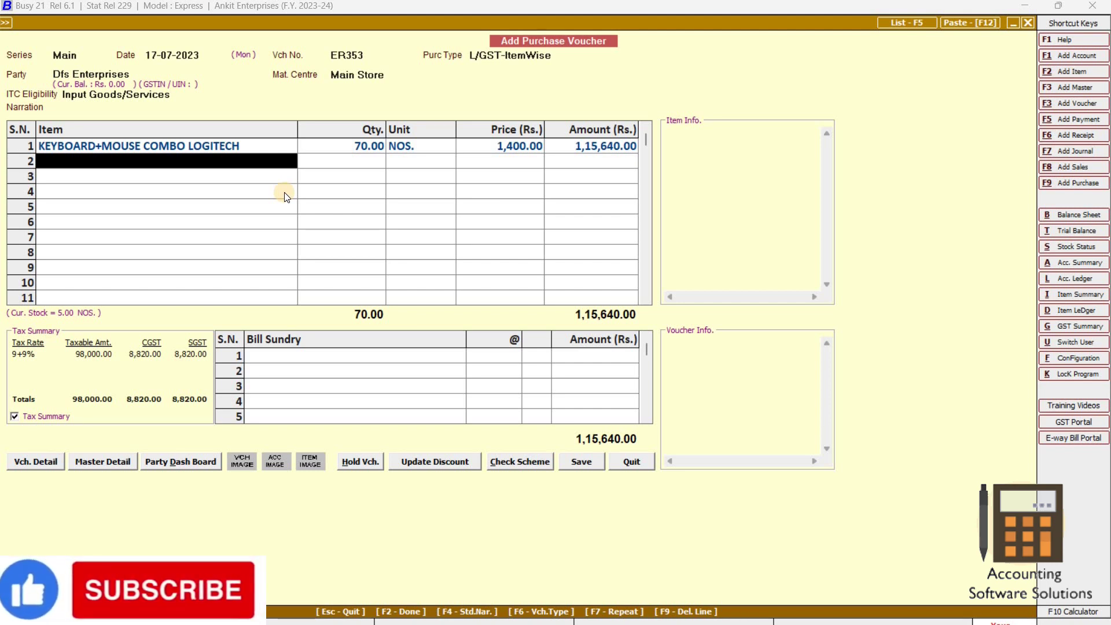
Step: Start a new item master from the second item line, named Acer 15 Inch Monitor, with no alias and the same print name
left_click(107, 161)
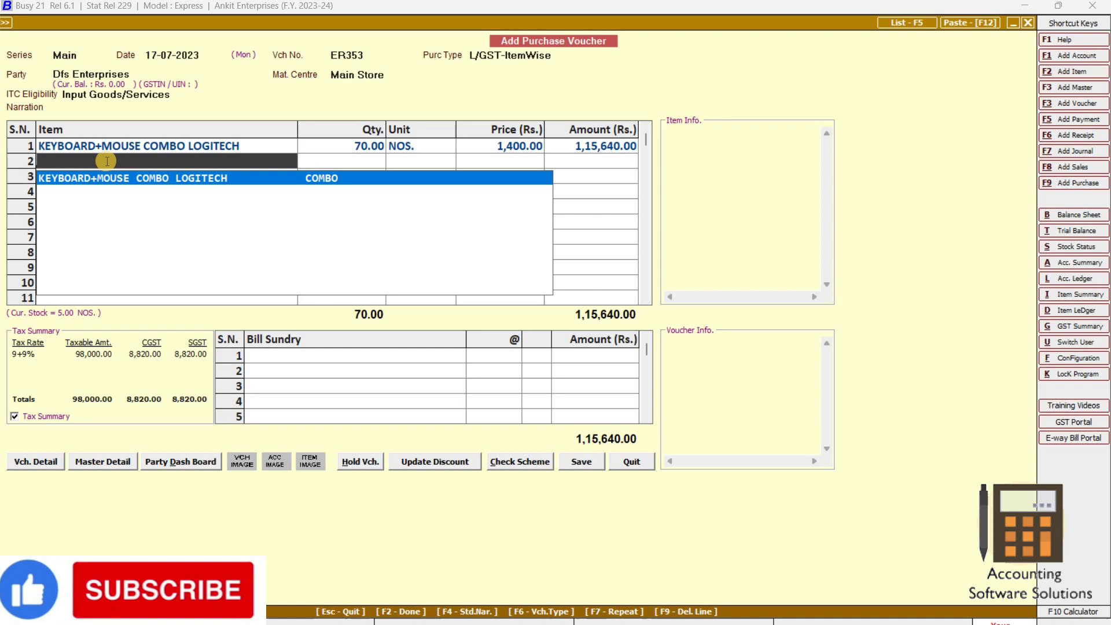
key("F2")
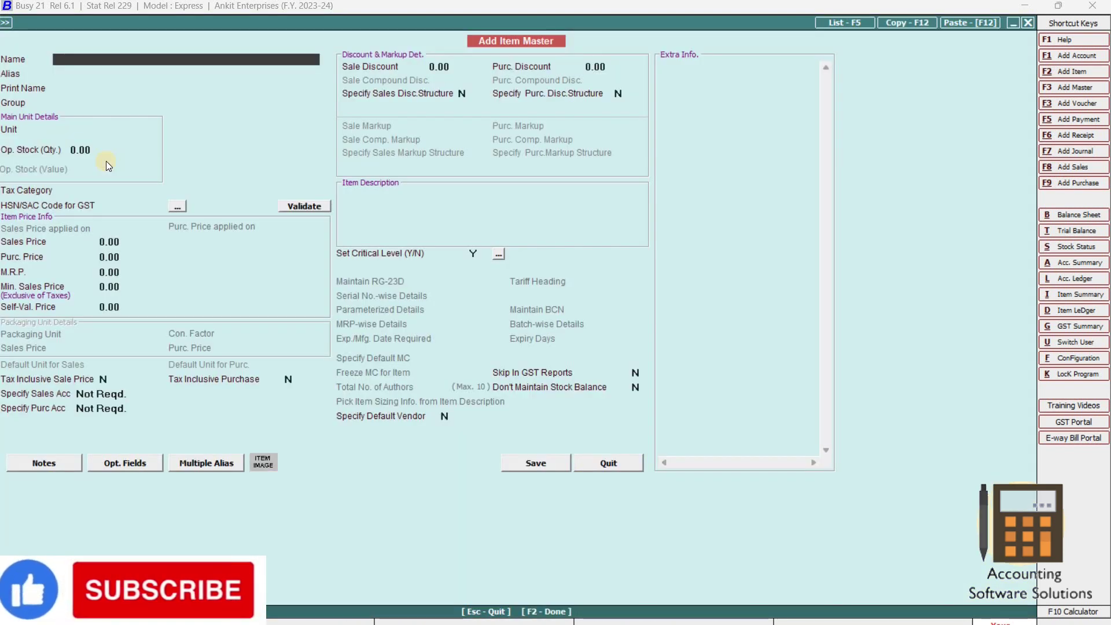
type("mo")
key("BackSpace")
key("BackSpace")
type("acer 15 inch monitor")
key("Return")
key("Return")
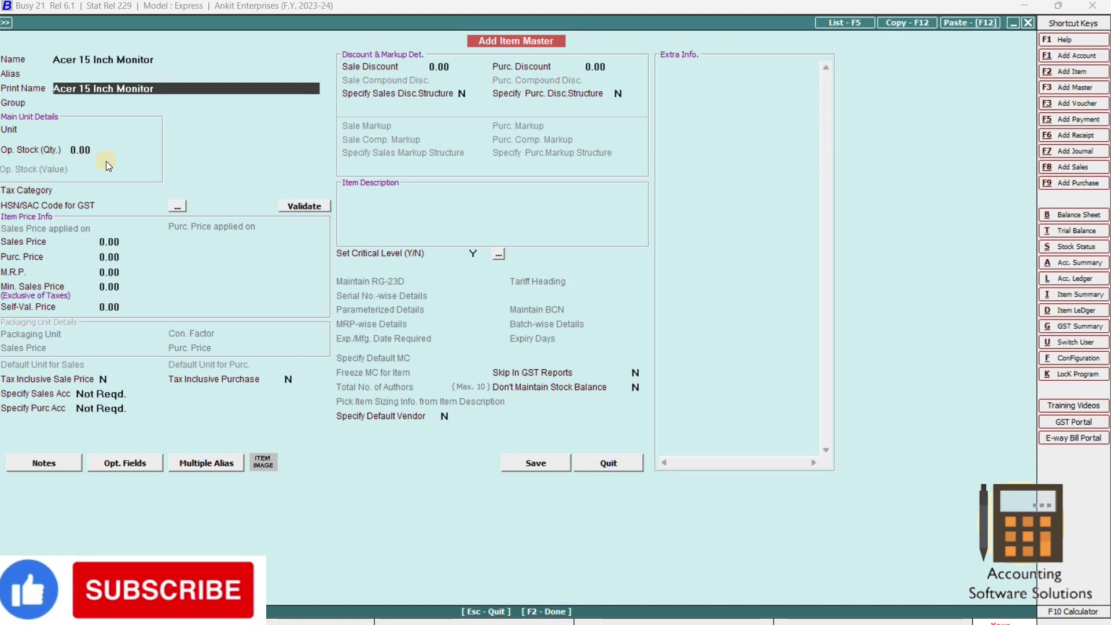
key("Return")
Step: Assign the new item to the General group with unit Pcs. and keep its opening stock at zero
key("Down")
key("Return")
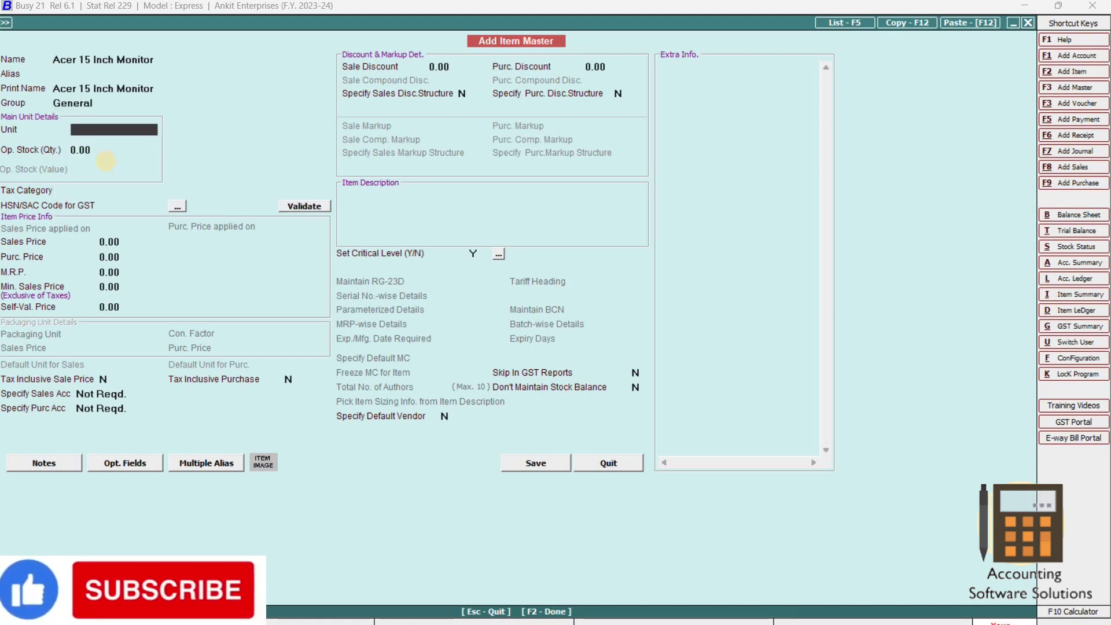
key("Return")
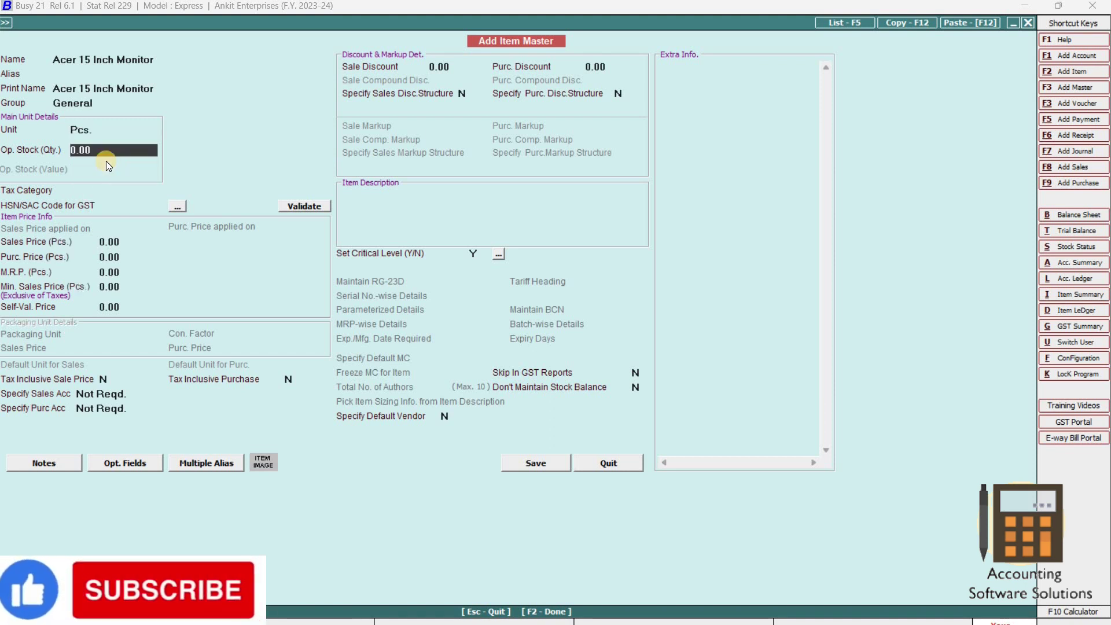
key("Return")
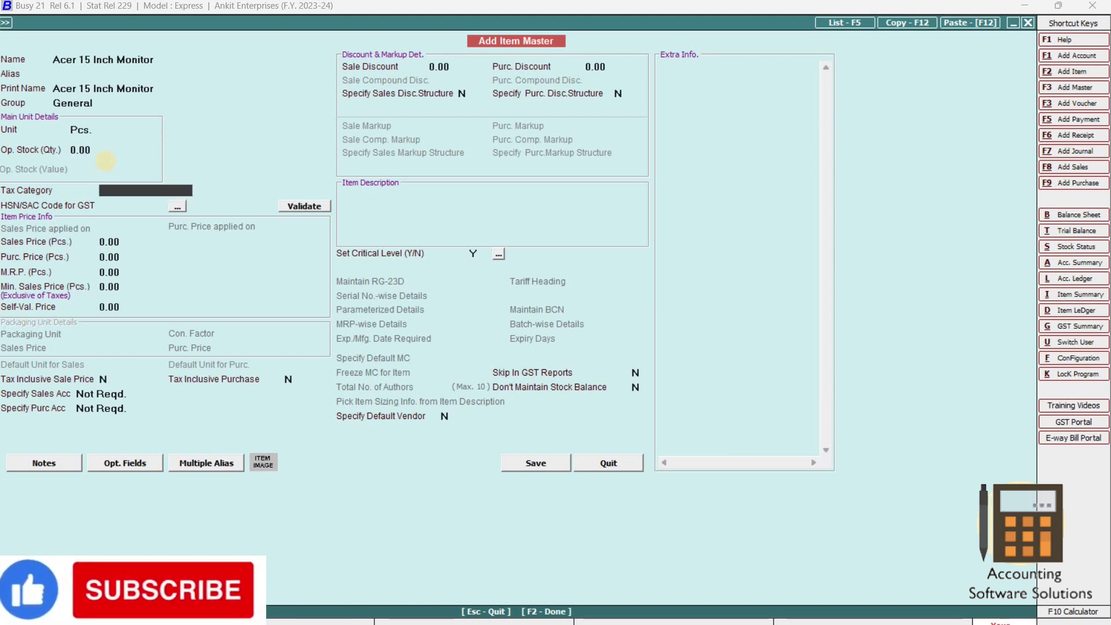
Step: Set the item's tax category to GST 18% and its HSN/SAC code to 8745
key("Down")
key("Return")
type("8745")
key("Return")
key("Return")
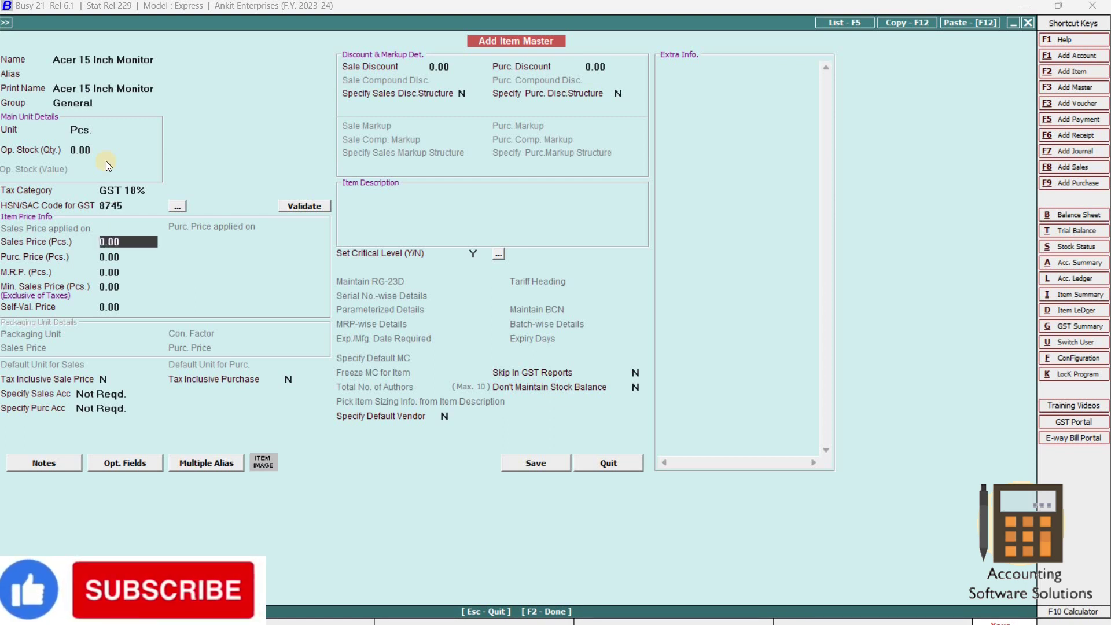
Step: Set the item's sales price to 5000, purchase price to 3000 and M.R.P. to 6000, and save the item master
key("Up")
type("5000")
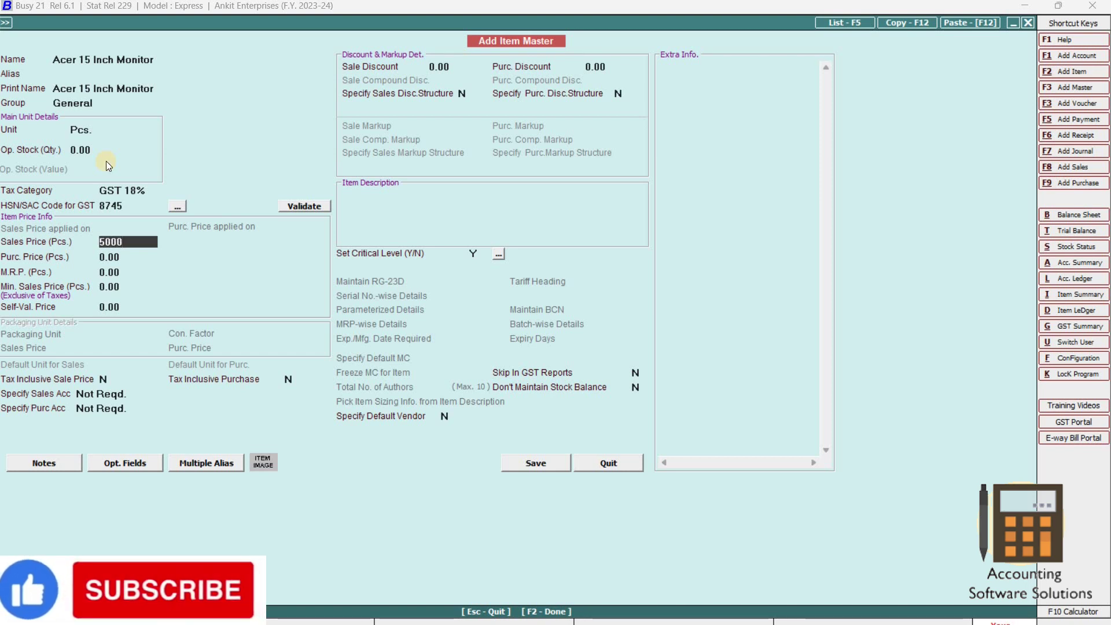
key("Return")
type("3000")
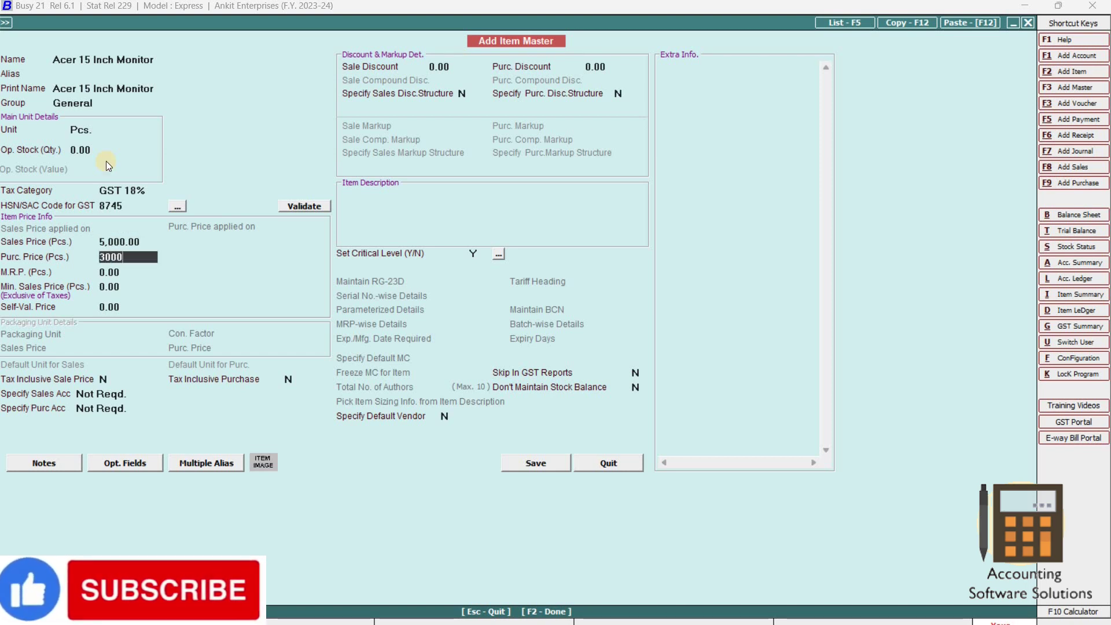
key("Return")
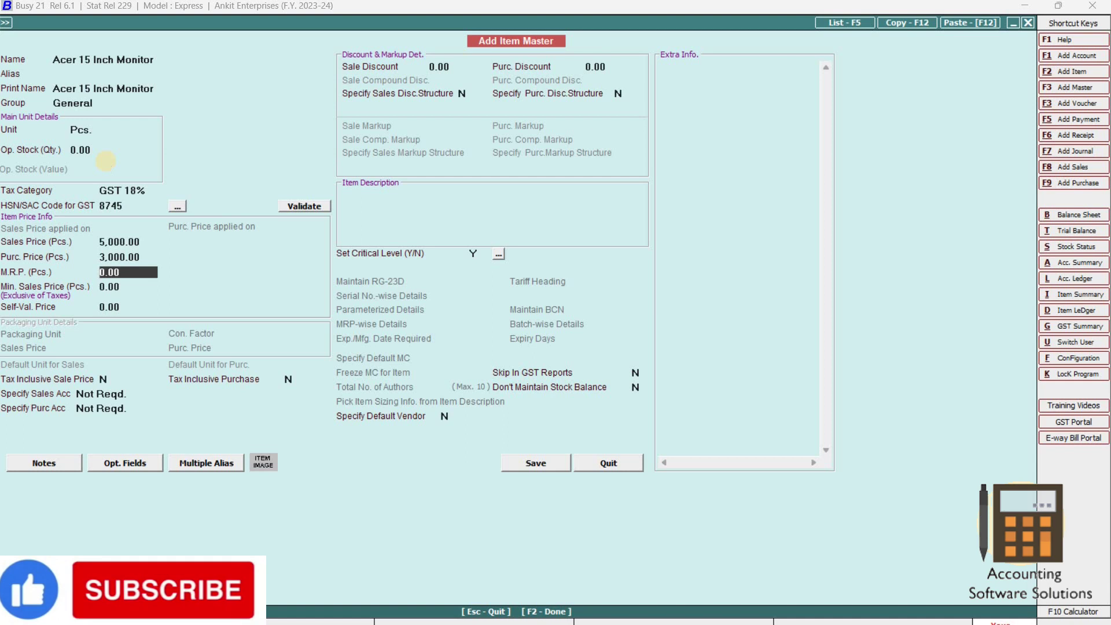
type("6000")
key("Return")
key("Return")
key("Return")
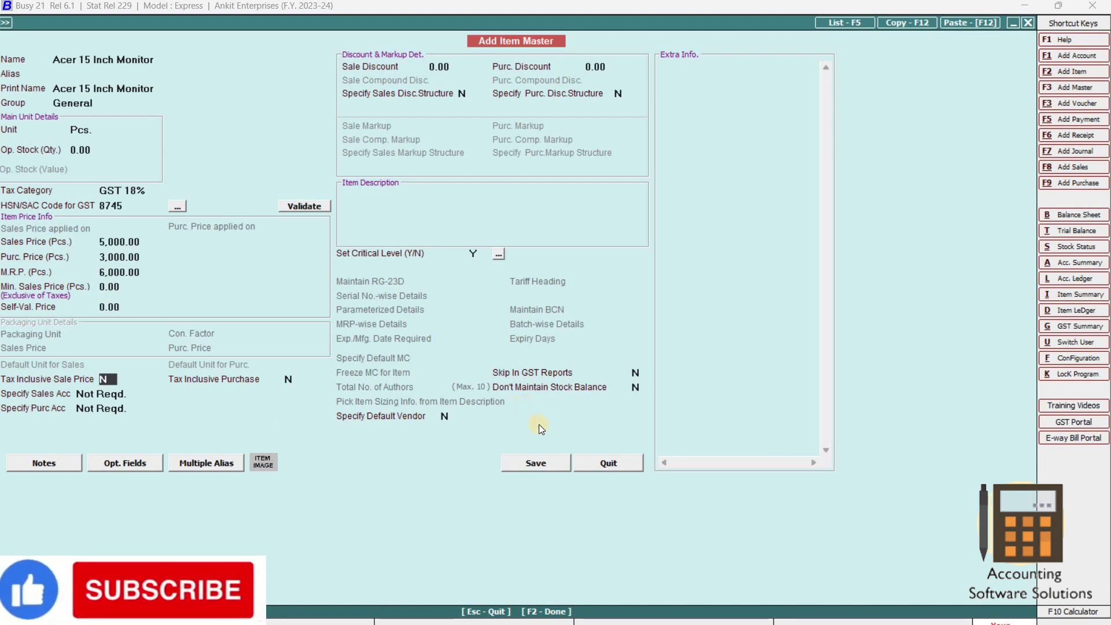
left_click(535, 463)
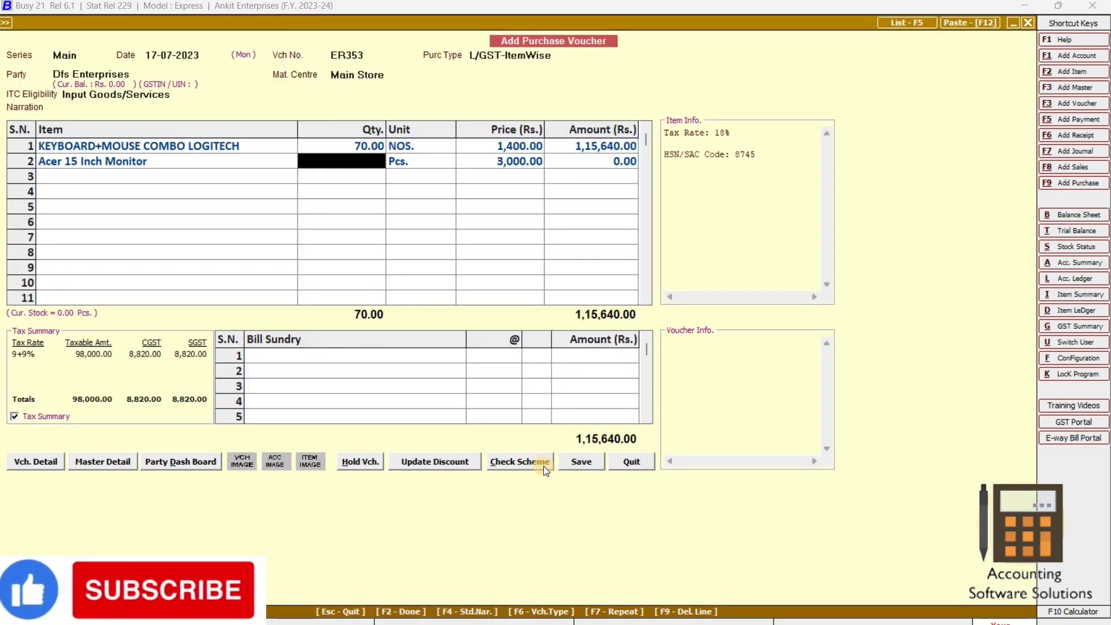
Step: Enter quantity 50 for Acer 15 Inch Monitor at the default price, and accept its item-wise GST
type("50")
key("Return")
key("Return")
key("Return")
key("Return")
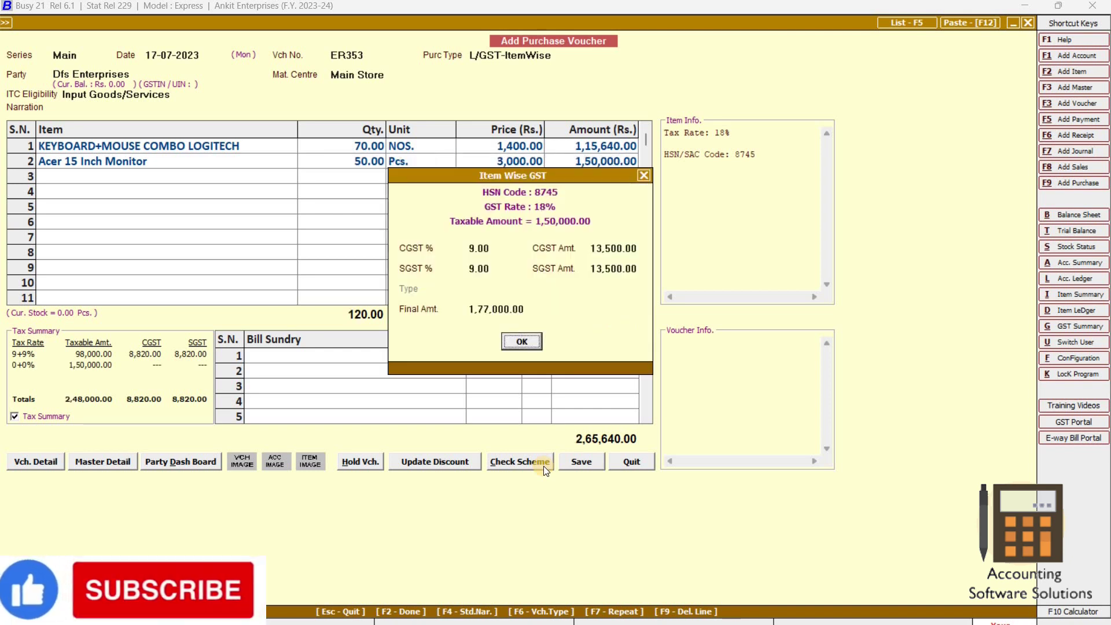
key("Return")
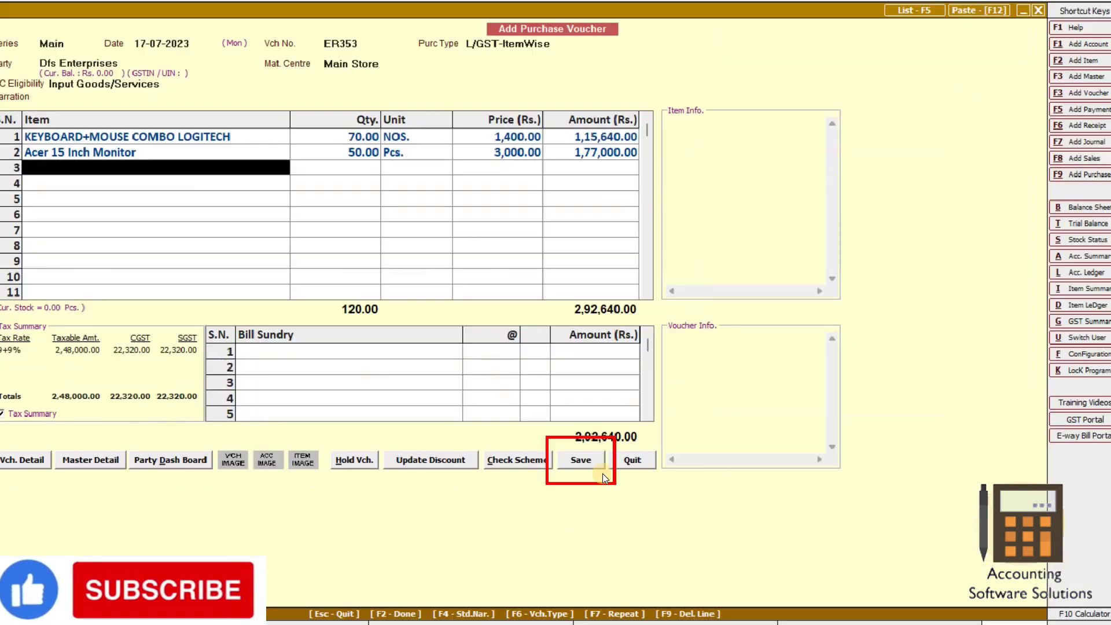
Step: Save the purchase voucher for the unregistered party, keeping bill number ER353 and date 17-07-2023 in the GST reporting details
left_click(591, 407)
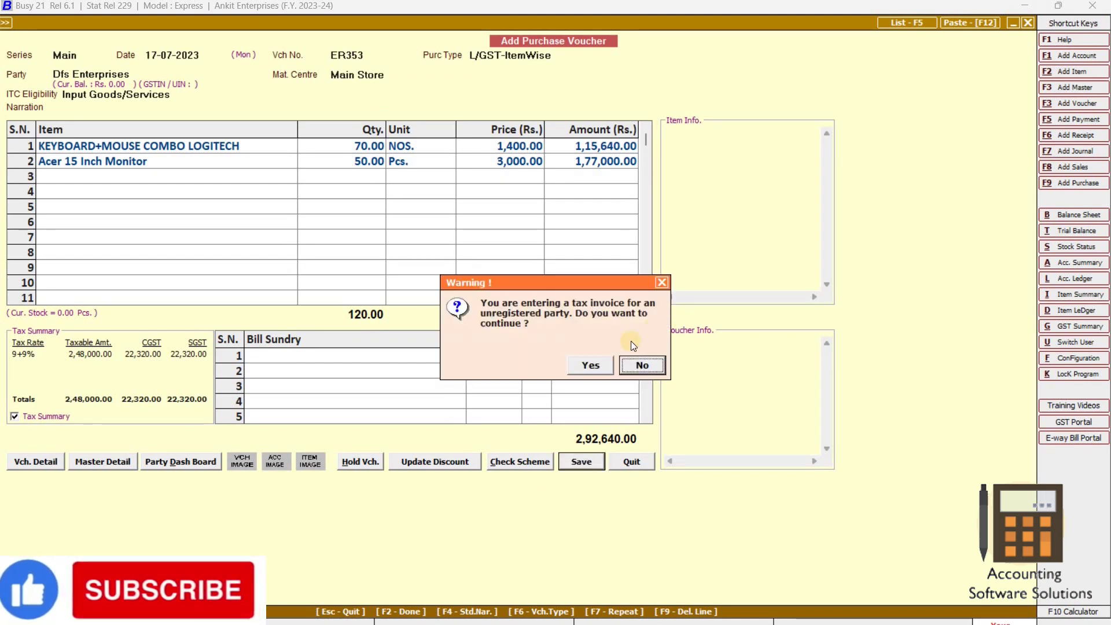
left_click(591, 366)
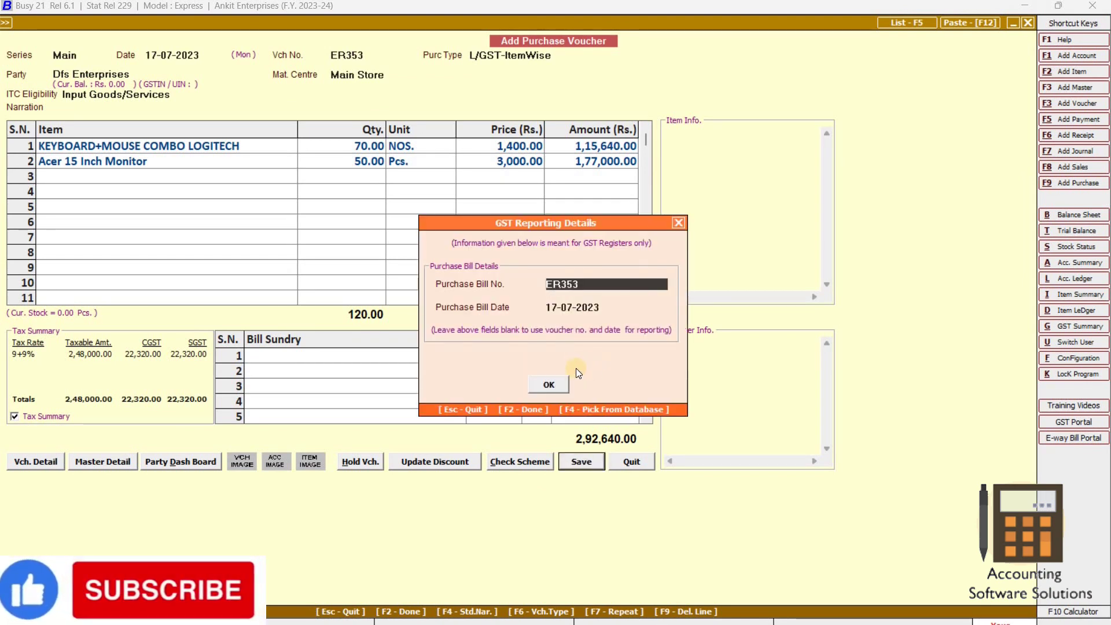
left_click(541, 389)
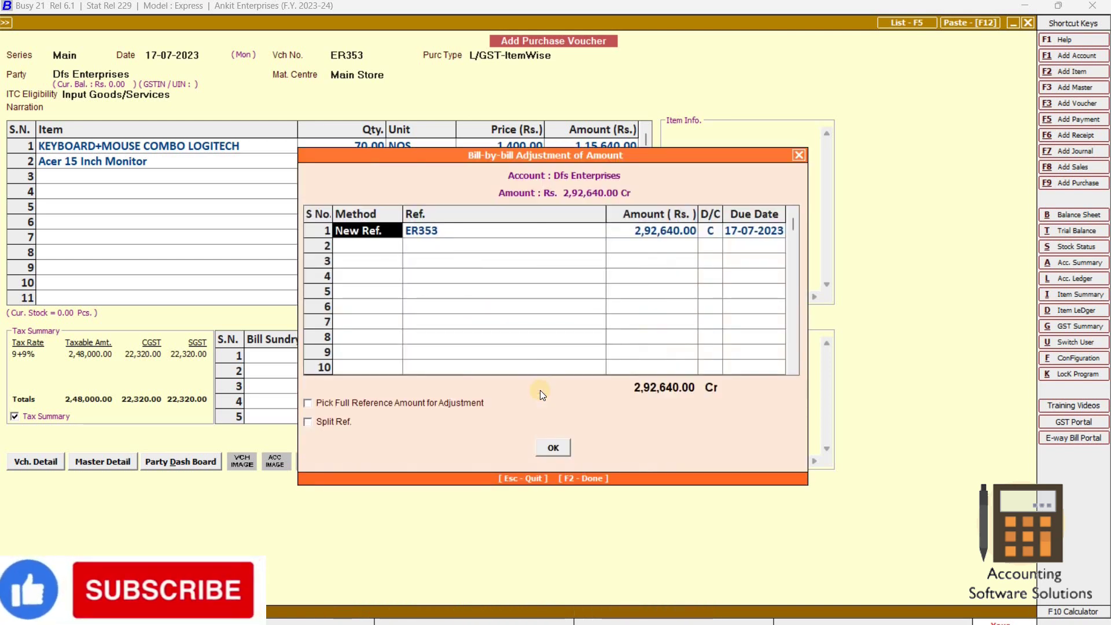
Step: Accept the new bill-by-bill reference ER353 for the full amount, complete the save and leave purchase voucher entry
key("Return")
key("Return")
key("Return")
key("Return")
key("Return")
key("Return")
key("Left")
key("Return")
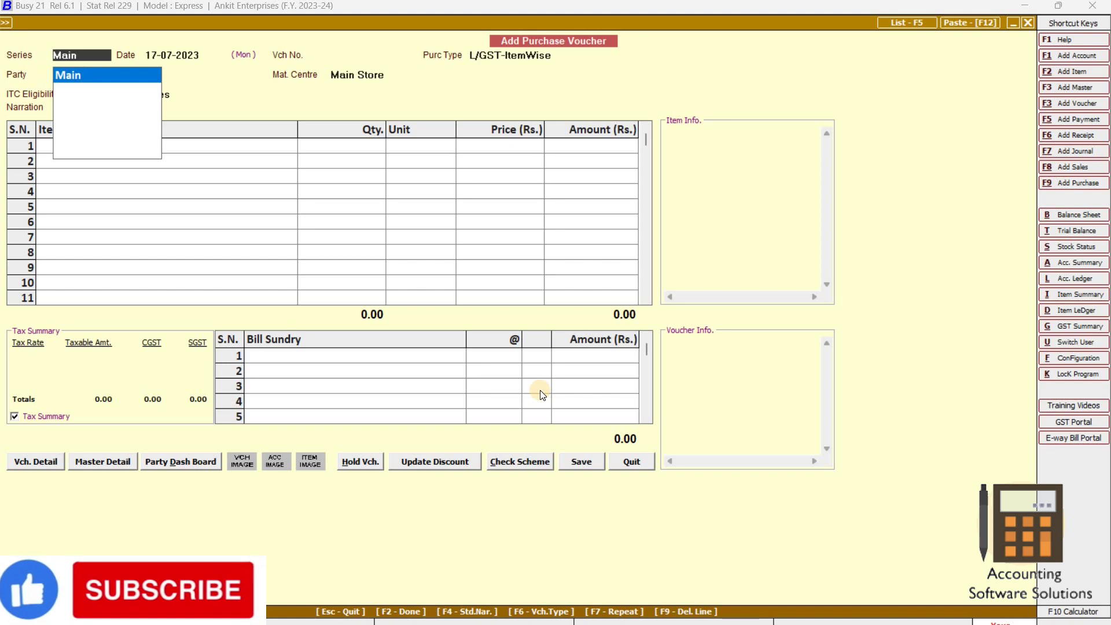
key("Return")
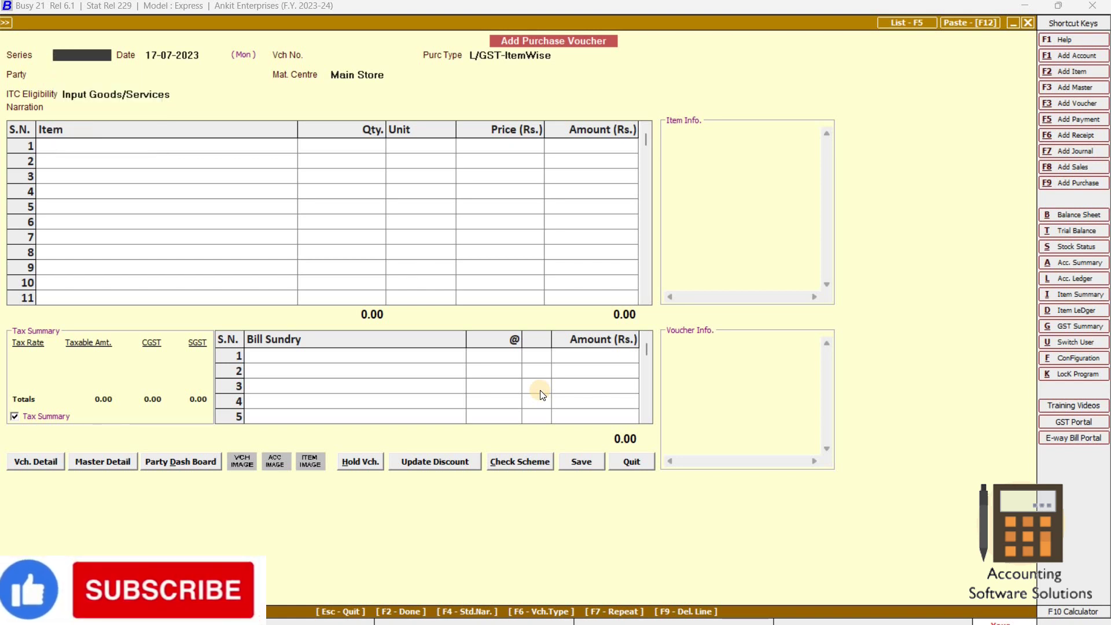
key("Escape")
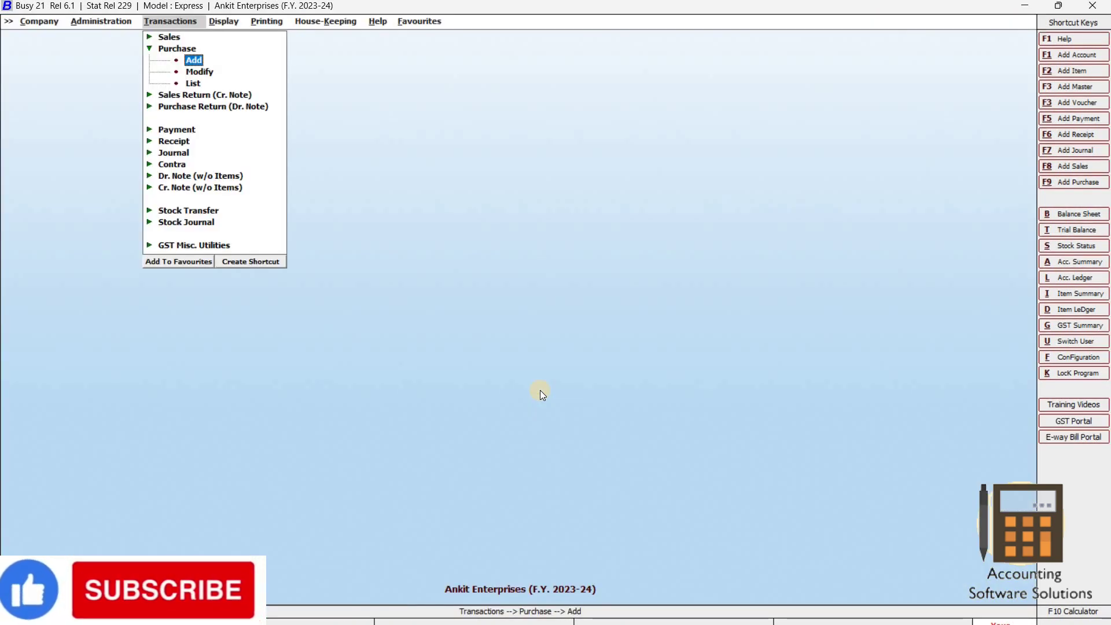
Step: Open the saved Dfs Enterprises purchase voucher in modify mode, review its item lines and tax summary, and close it
key("Down")
key("Return")
key("Return")
key("Return")
key("Return")
key("Return")
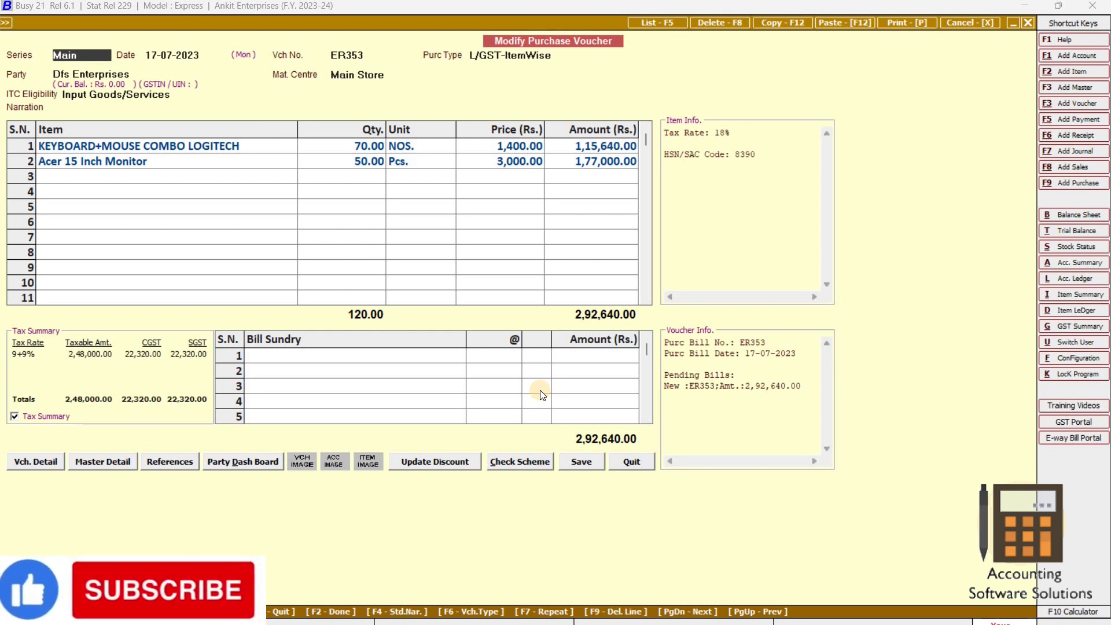
key("Escape")
key("Escape")
key("Escape")
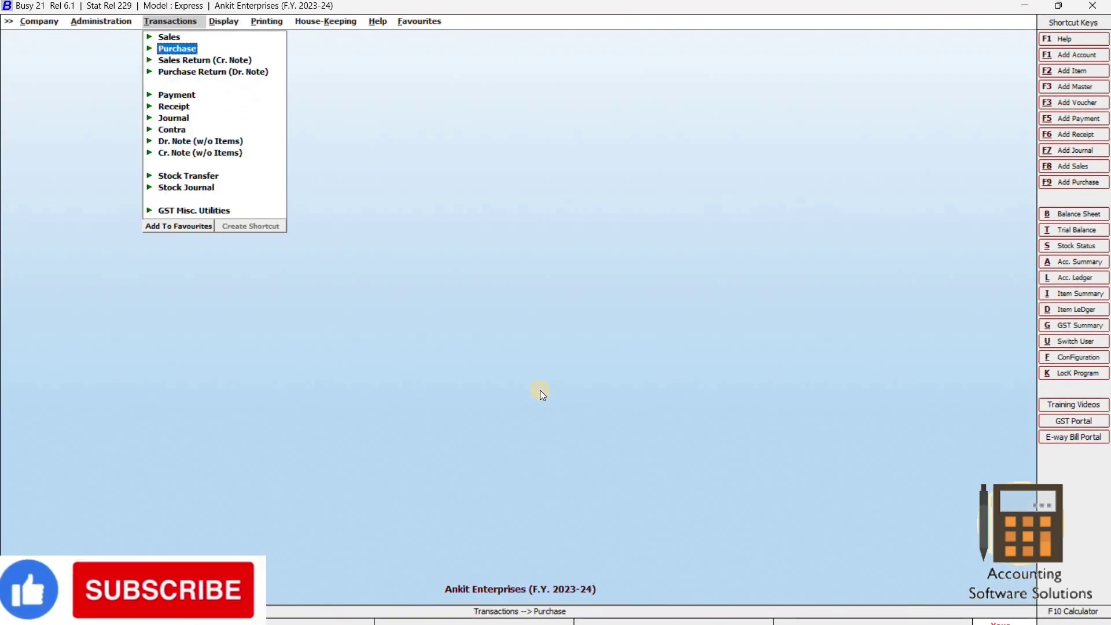
Step: View the alphabetical closing stock balances of all items in Main Store as on 17-07-2023, and close the report
key("Right")
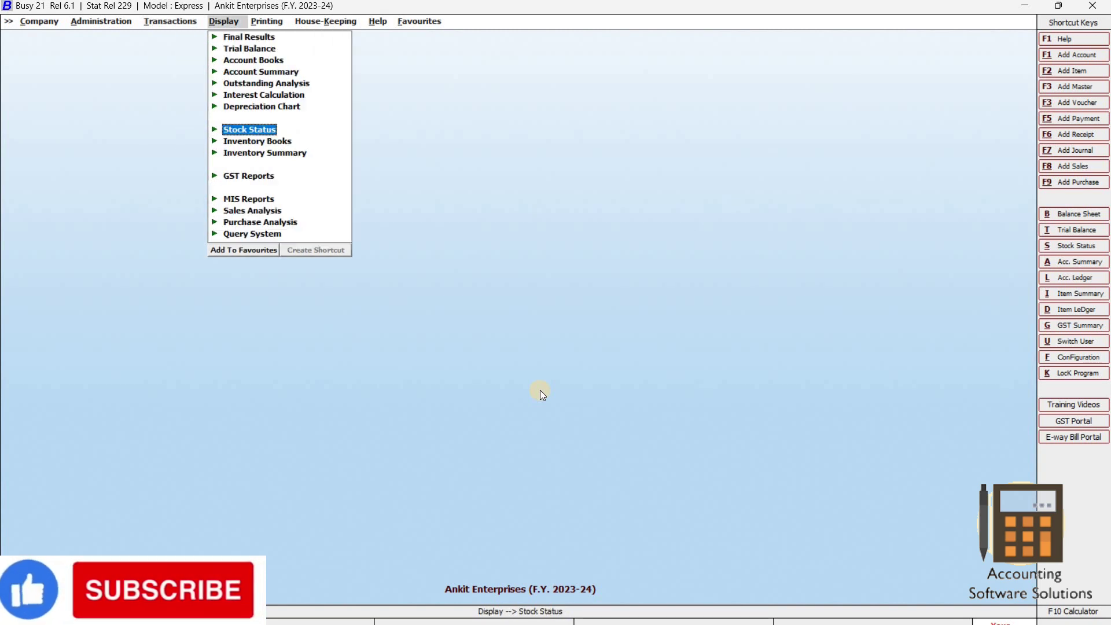
key("Return")
key("Return")
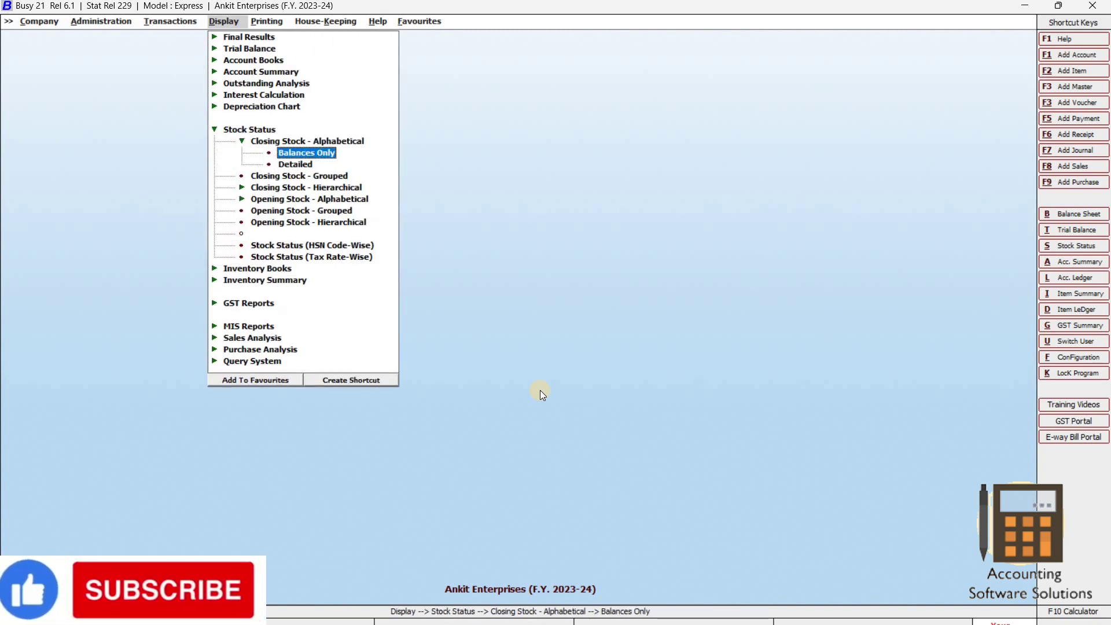
key("Return")
key("Return")
key("Return")
key("Return")
key("Return")
key("Return")
key("Return")
key("Return")
key("Return")
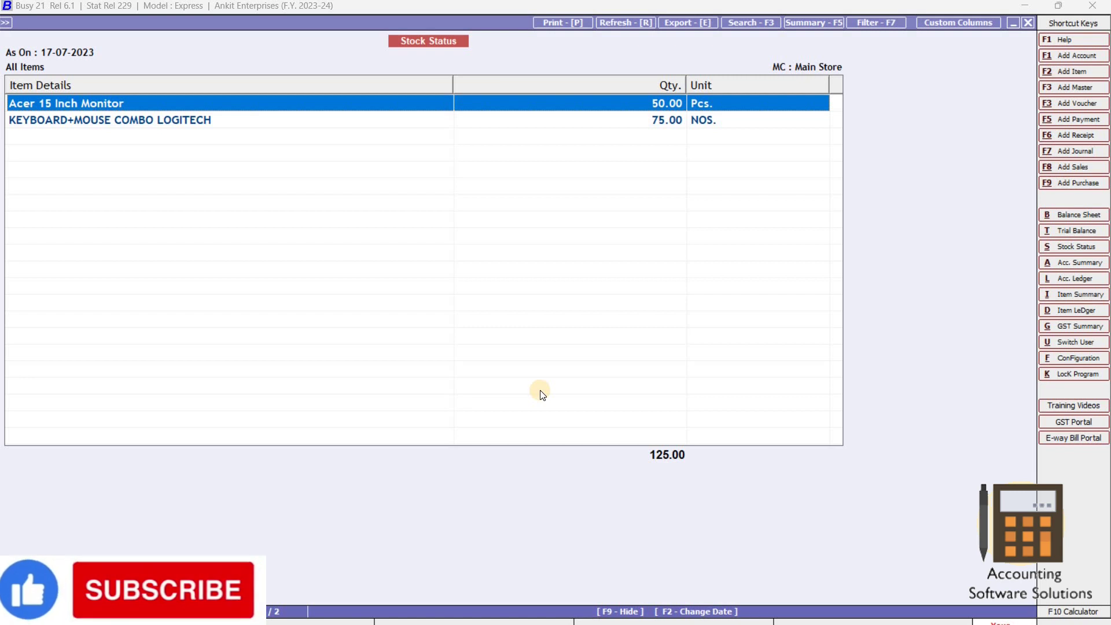
key("Down")
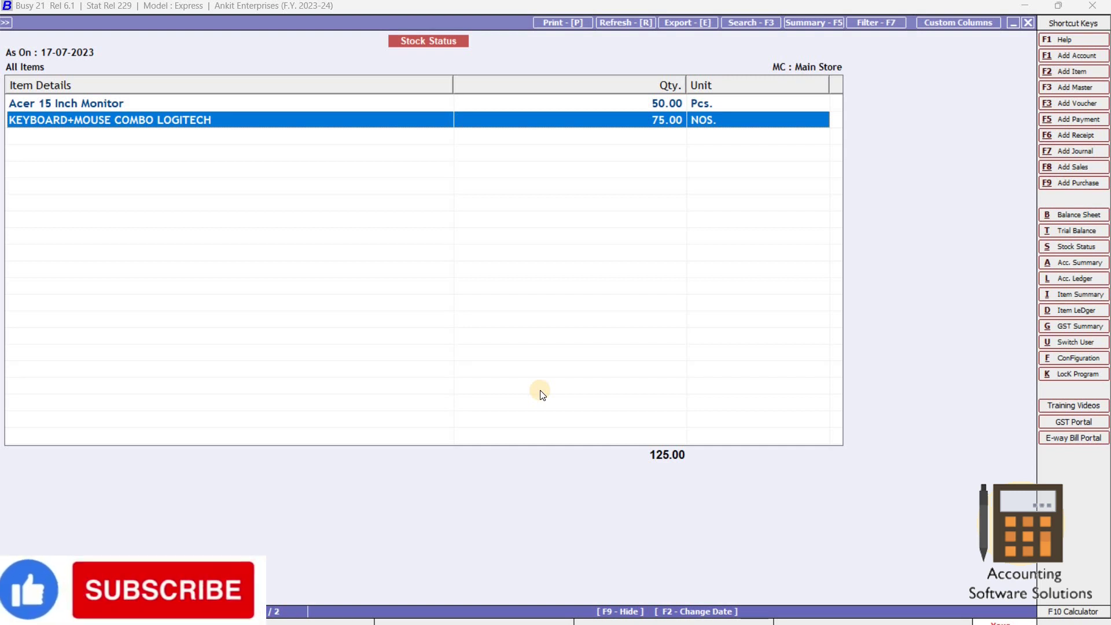
key("Escape")
key("Escape")
key("Escape")
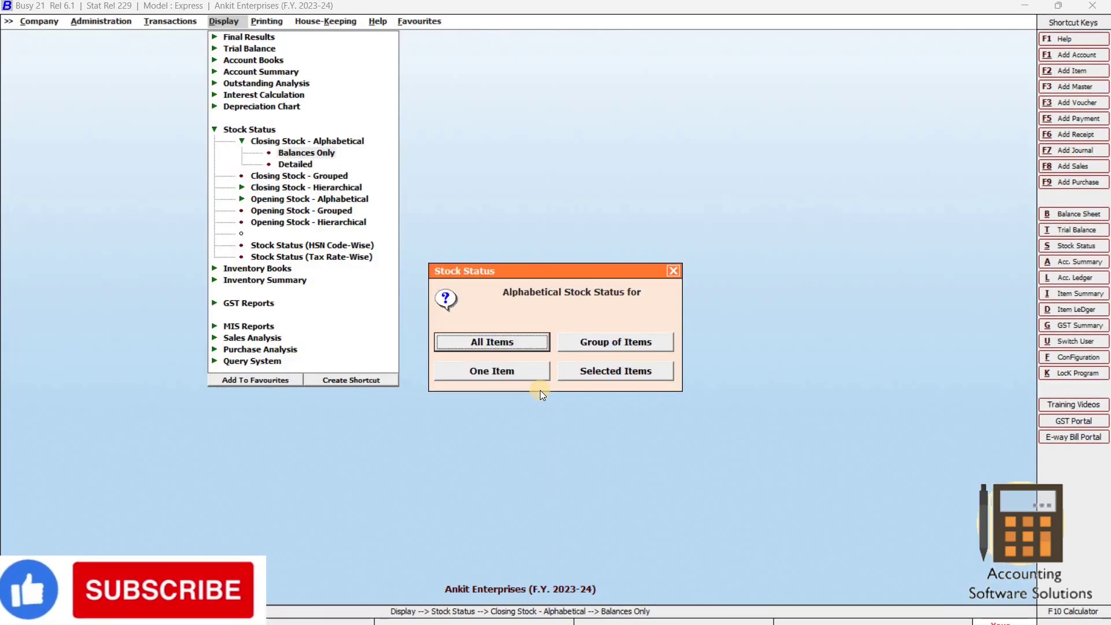
Step: Open purchase voucher ER353 dated 17-07-2023 in the Main series for modification
key("Left")
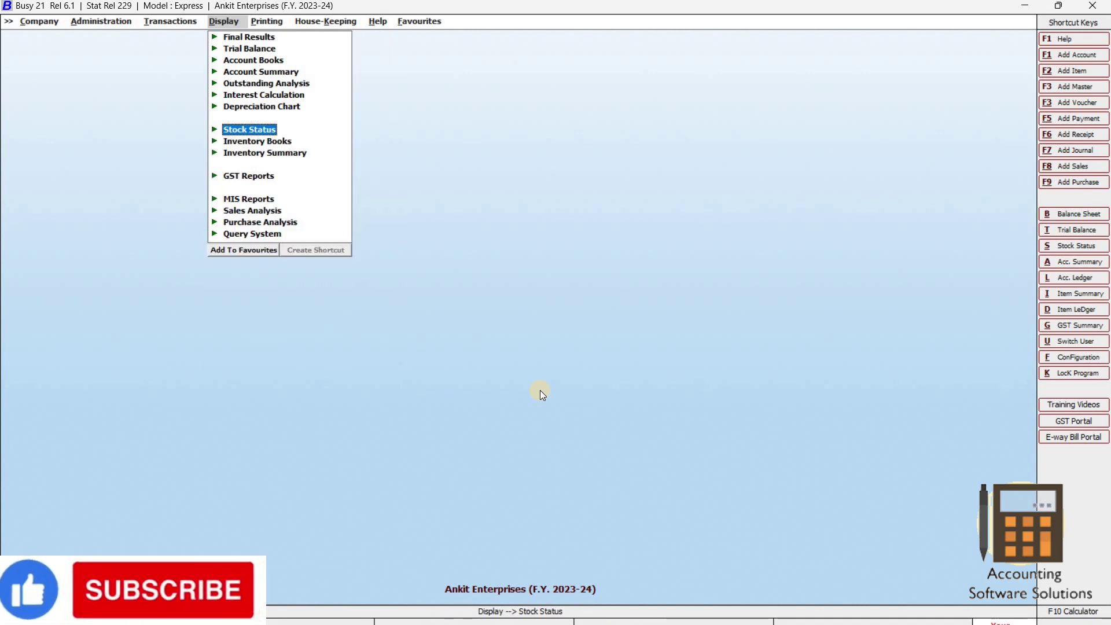
key("Left")
key("Right")
key("Down")
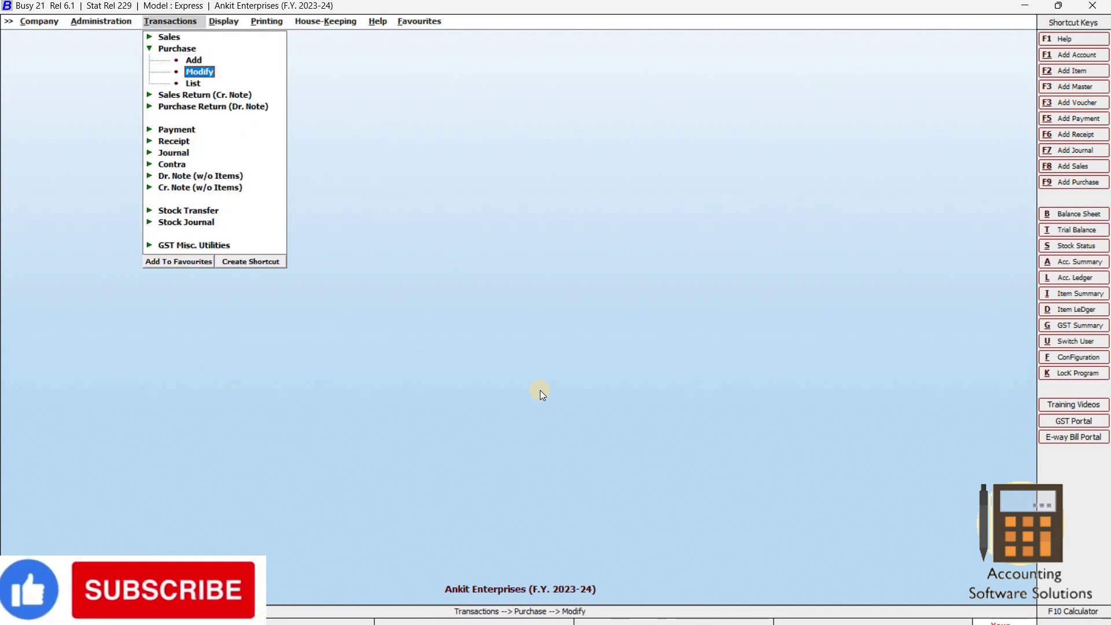
key("Return")
key("Return")
key("Return")
key("Return")
key("Return")
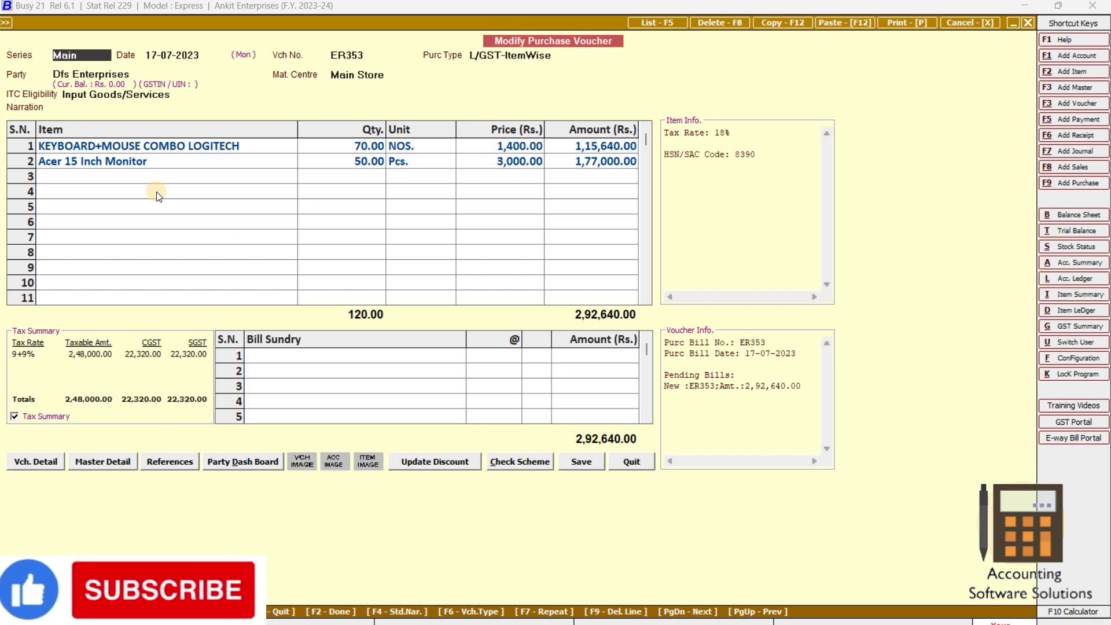
Step: Set the price of Acer 15 Inch Monitor in the purchase voucher to 2900 and accept its item-wise GST
key("Return")
key("Return")
key("Return")
key("Return")
key("Return")
key("Return")
key("Left")
key("Return")
key("Return")
key("Return")
key("Return")
key("Return")
key("Return")
key("Return")
key("Return")
key("Return")
key("Return")
key("Return")
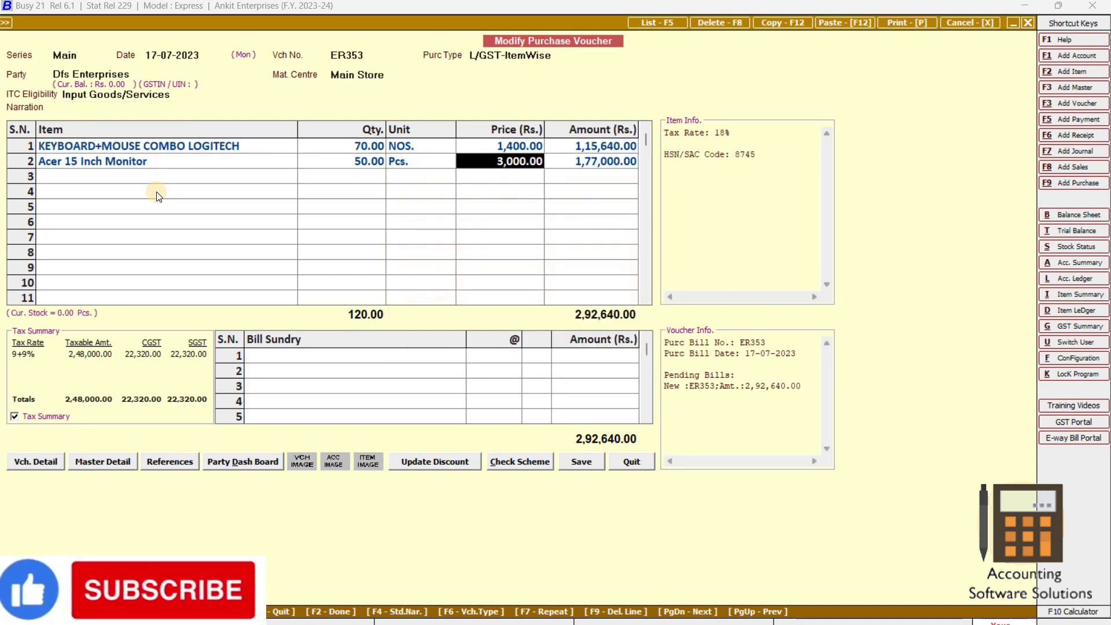
type("2900")
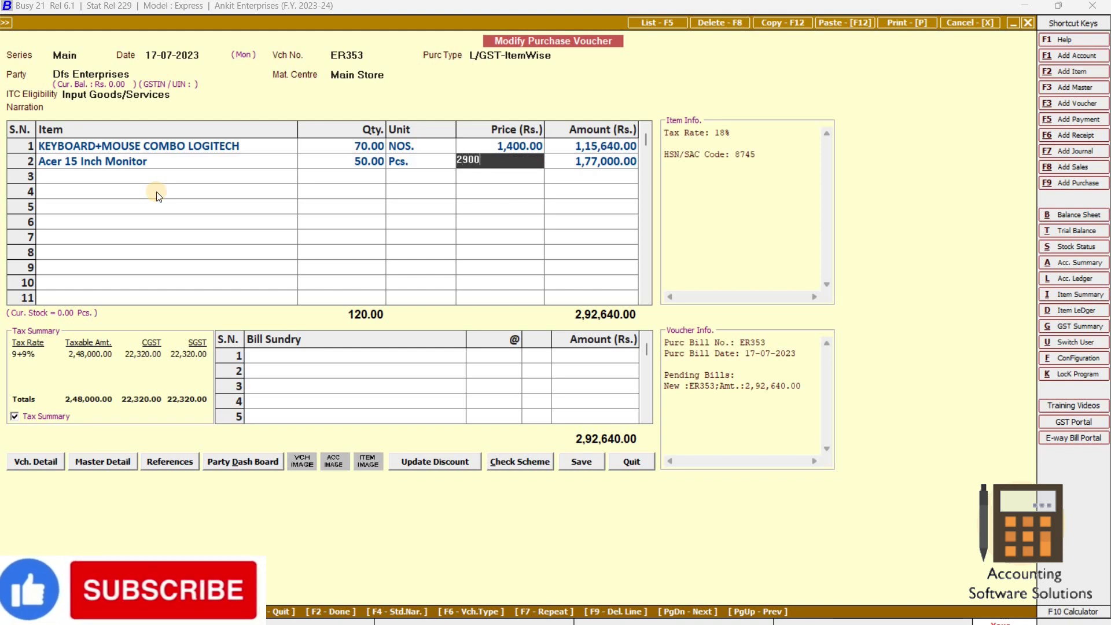
key("Return")
key("Return")
key("Return")
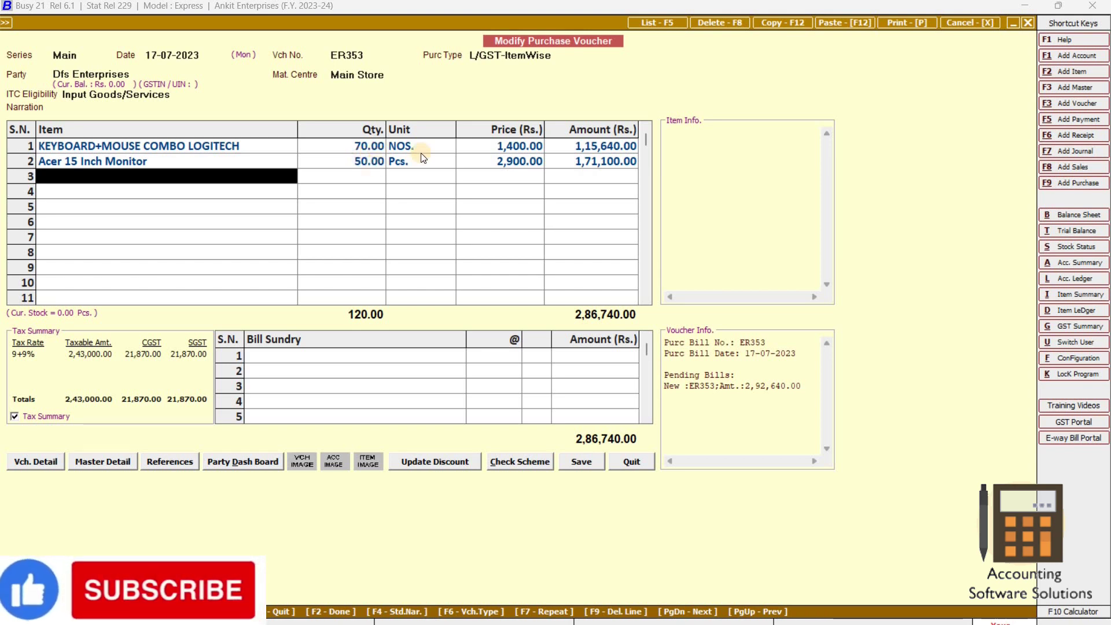
Step: Save the modified purchase voucher, keeping its GST reporting details and bill reference, and continue despite the unregistered party's missing PAN
left_click(593, 466)
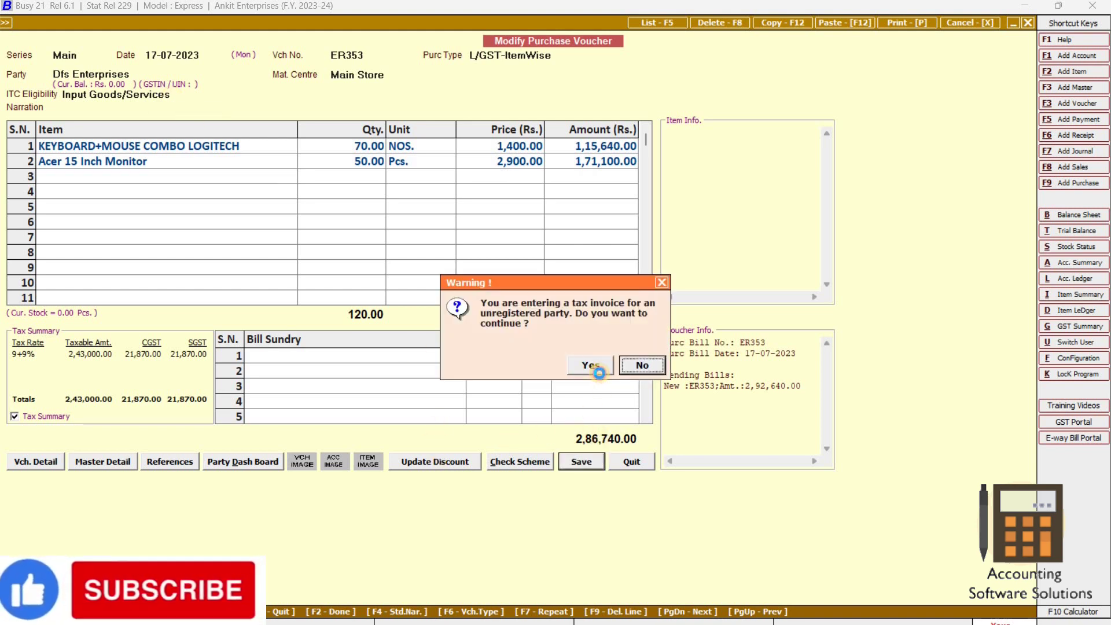
left_click(600, 374)
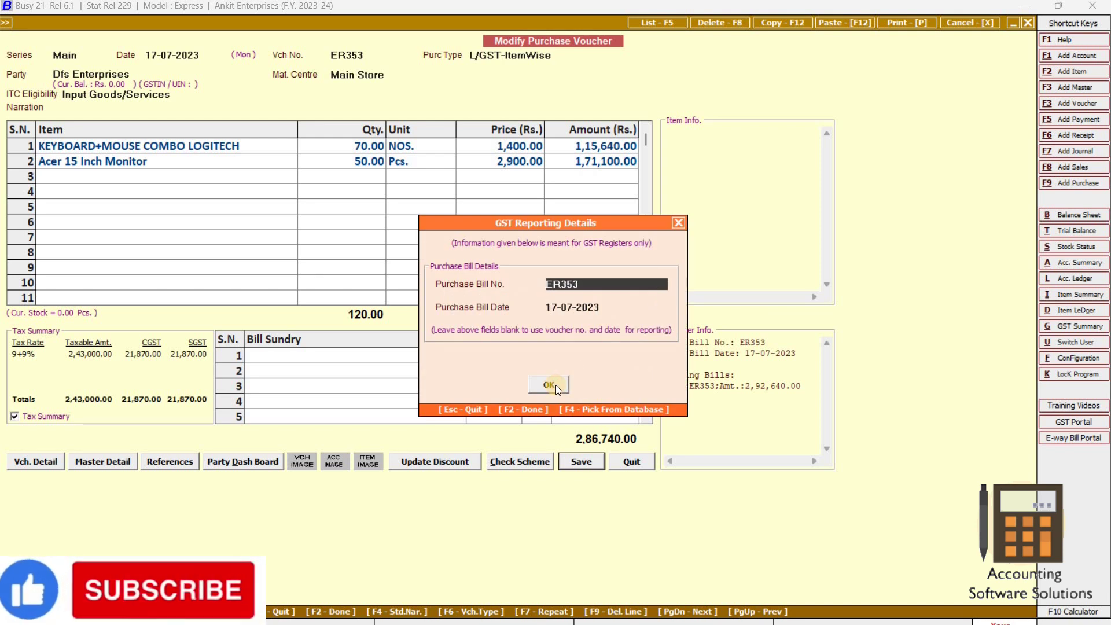
left_click(556, 385)
left_click(550, 447)
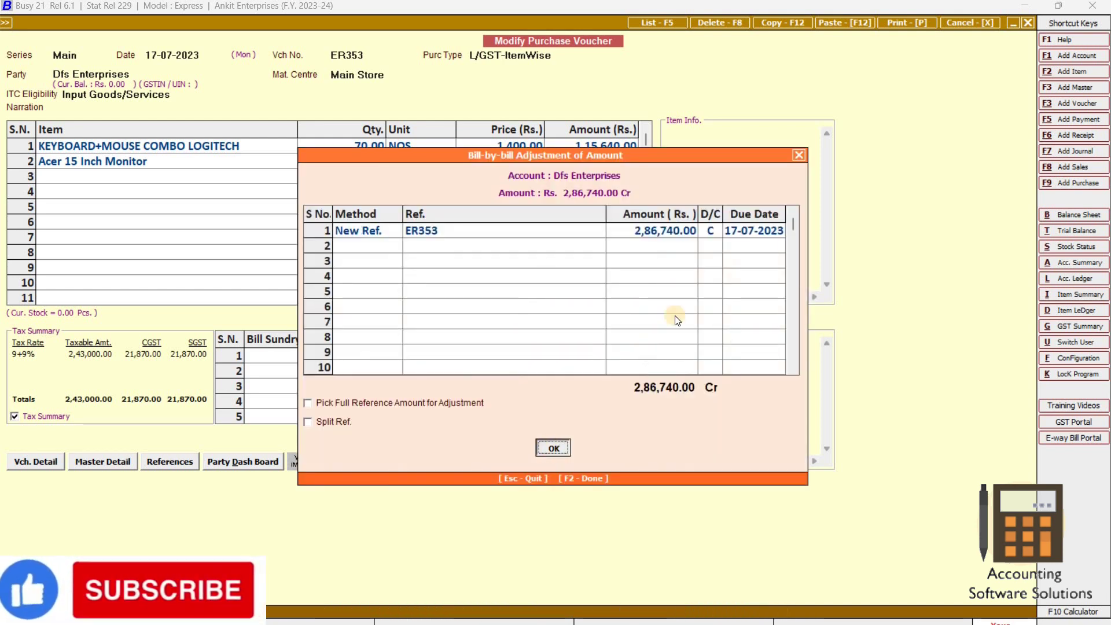
left_click(600, 361)
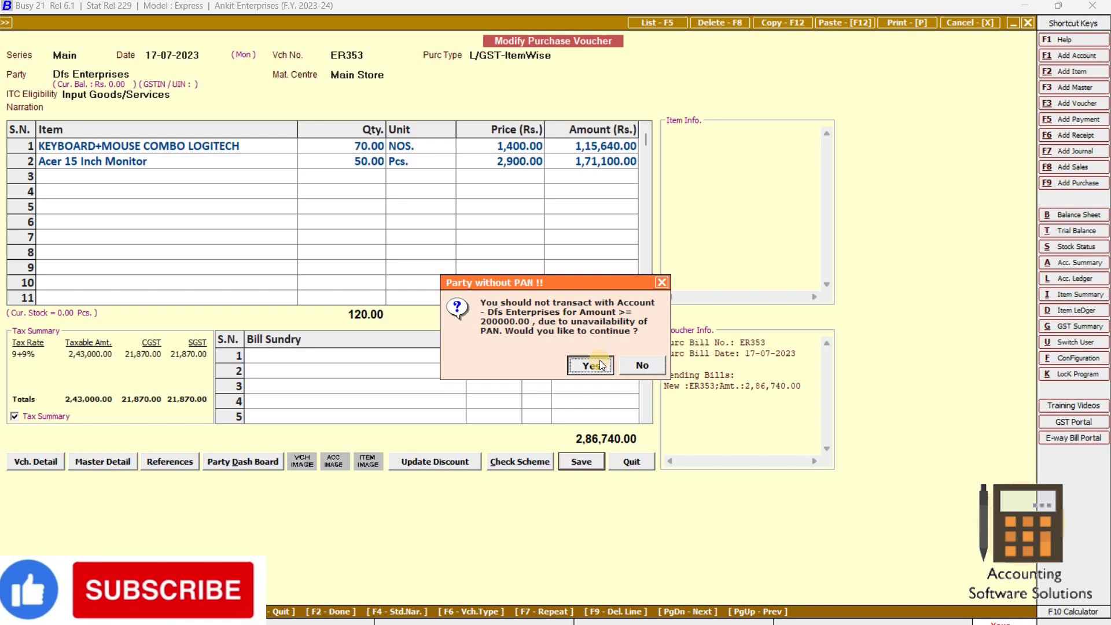
Step: Reopen the modified purchase voucher to check the monitor's price and the amounts, and close it
key("Return")
key("Return")
key("Return")
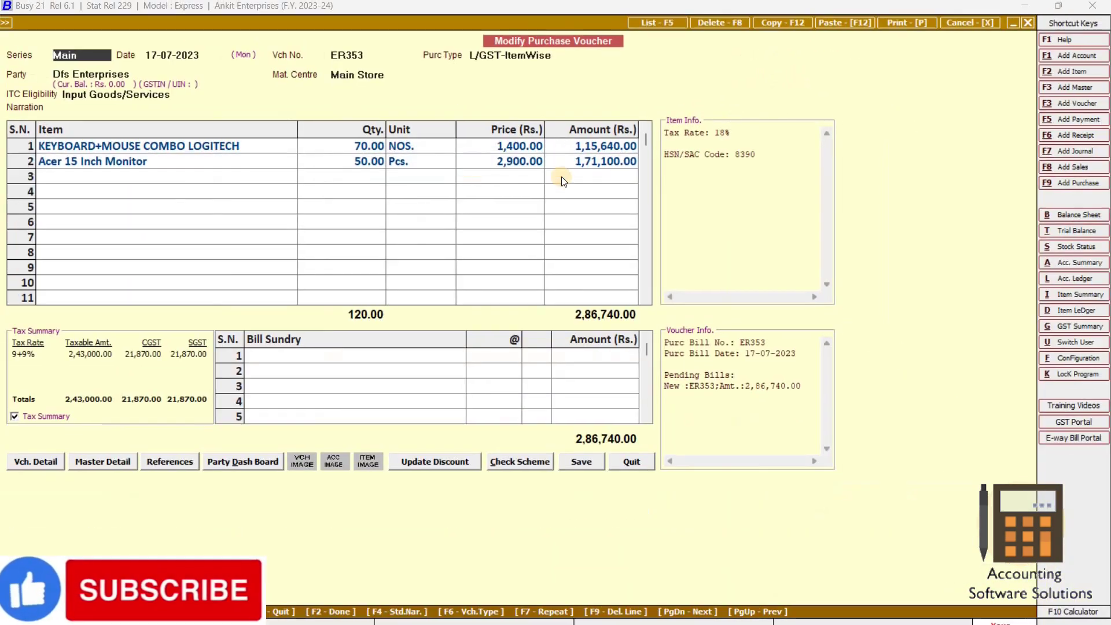
key("Escape")
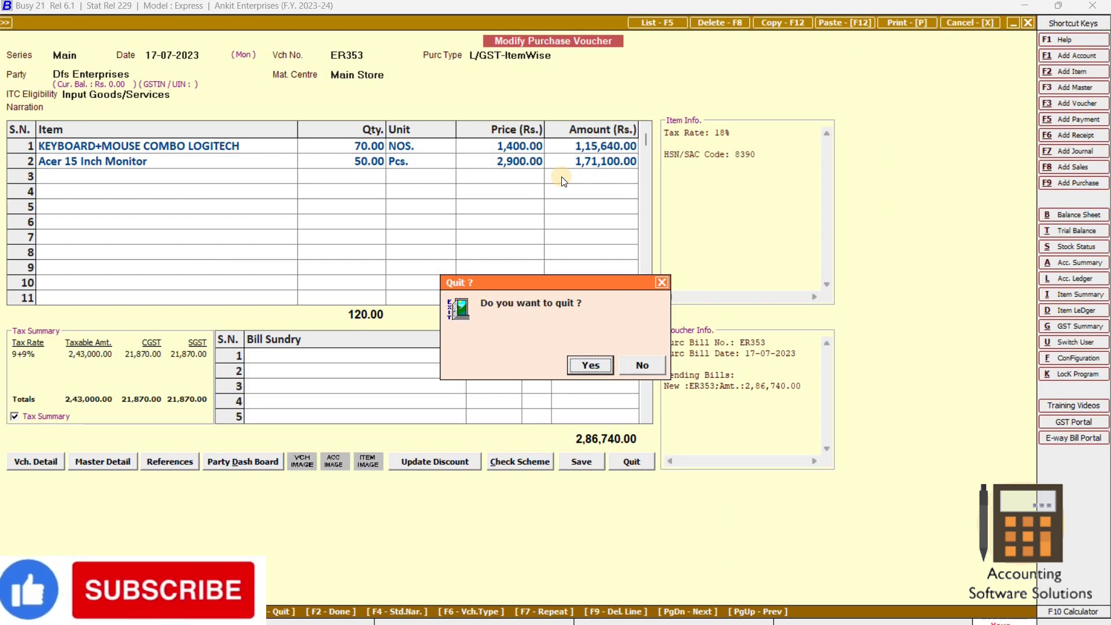
key("Return")
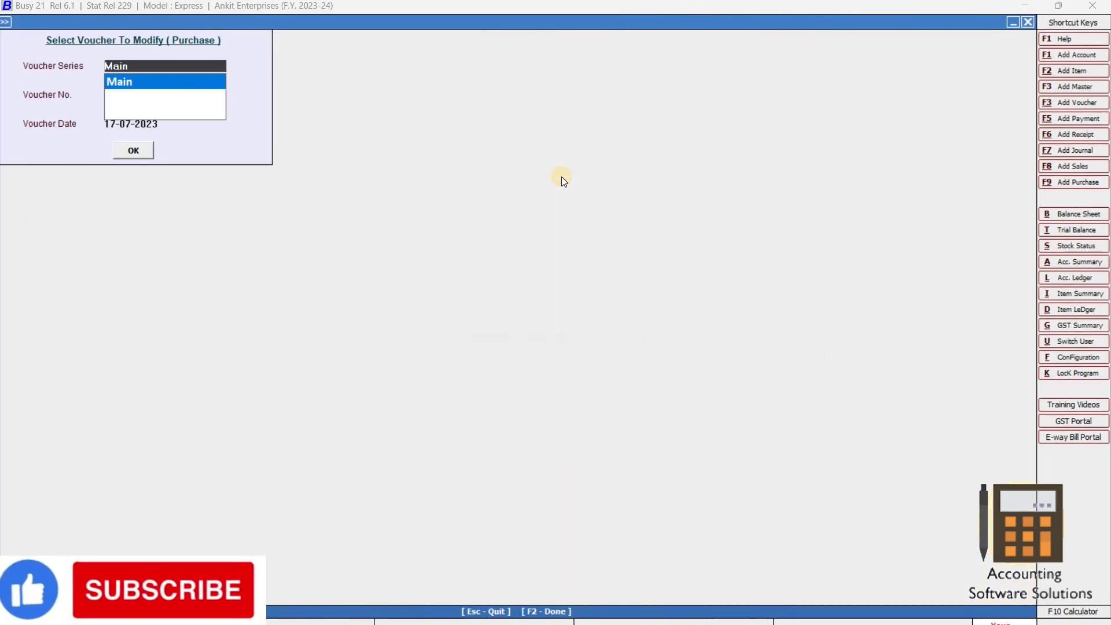
key("Escape")
Step: Start a new sales voucher in the Main series
key("Up")
key("Up")
key("Left")
key("Up")
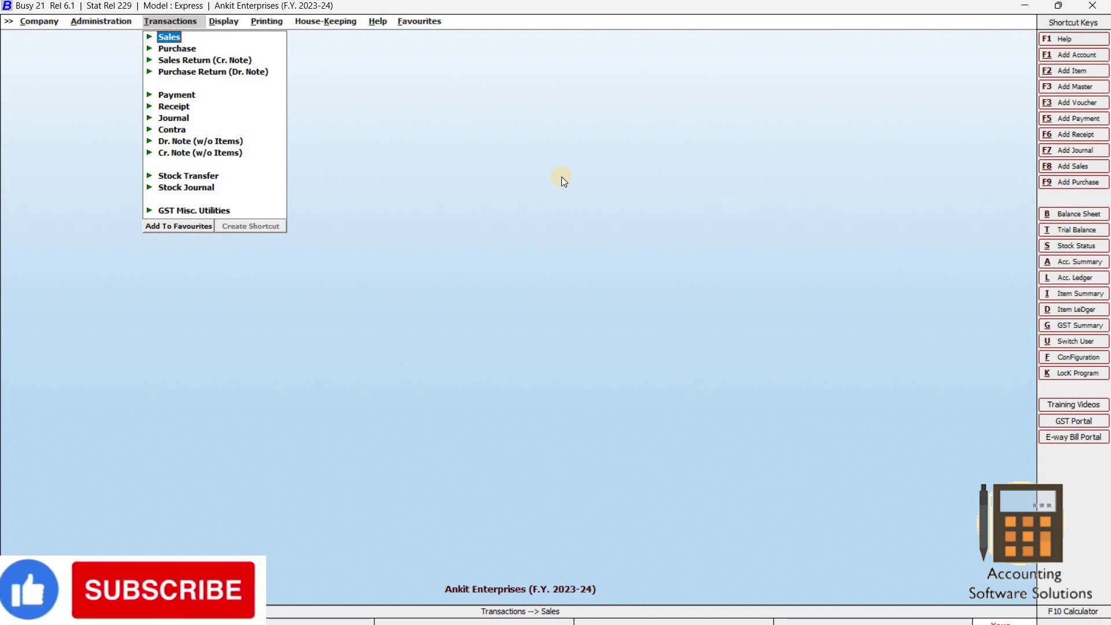
key("Return")
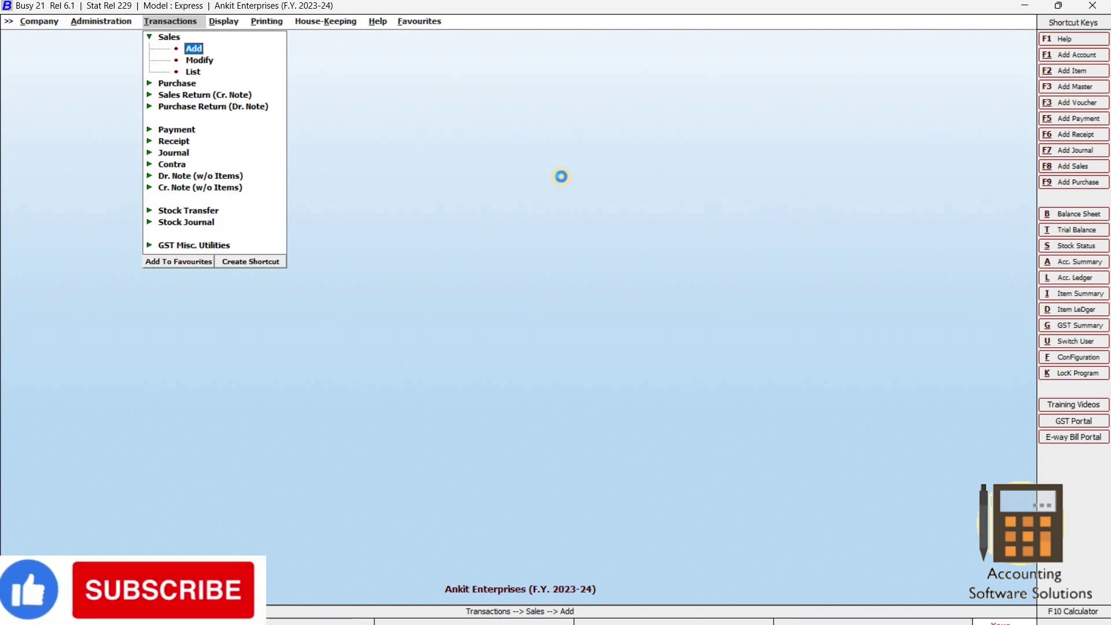
key("Return")
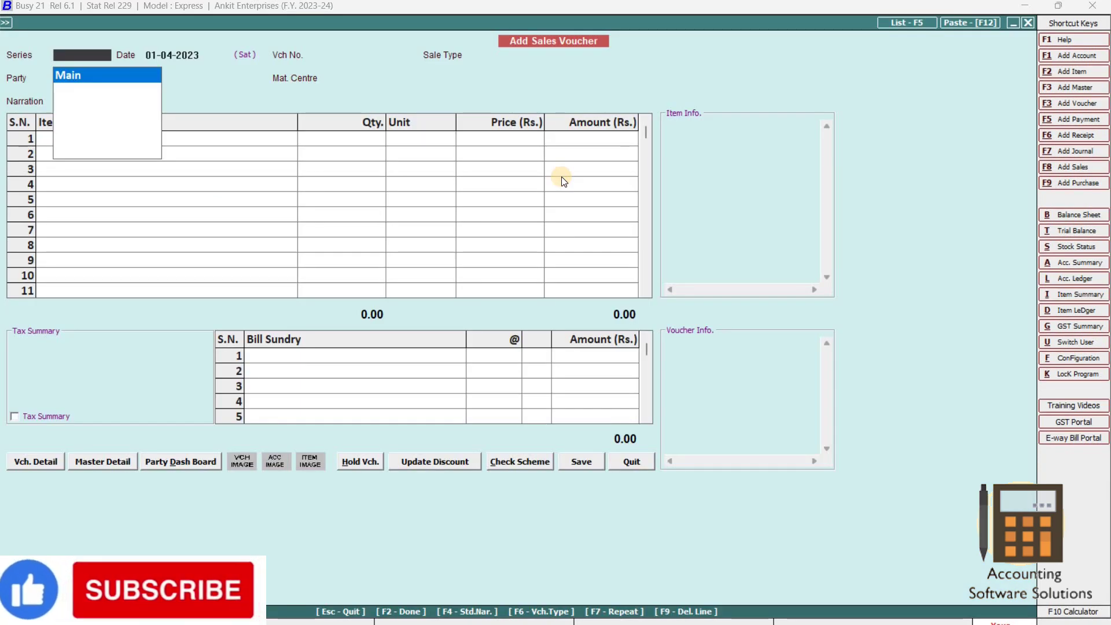
key("Return")
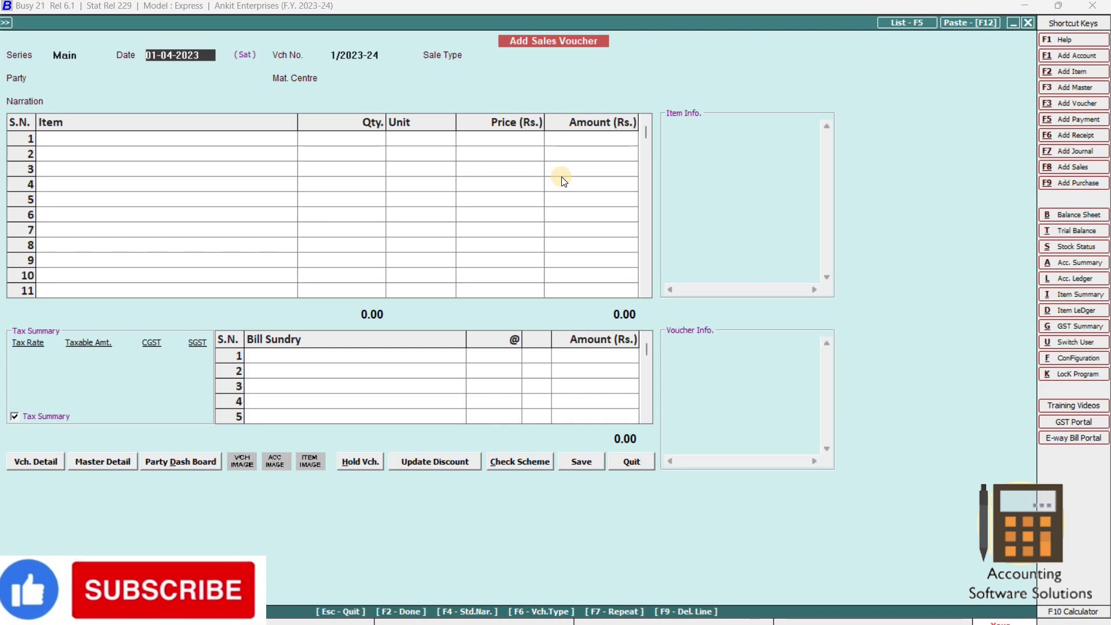
Step: Set the sales voucher's date to 19-07-2023
key("Delete")
key("Delete")
key("Delete")
key("Delete")
key("Delete")
key("Delete")
key("Delete")
key("Delete")
key("Delete")
key("Delete")
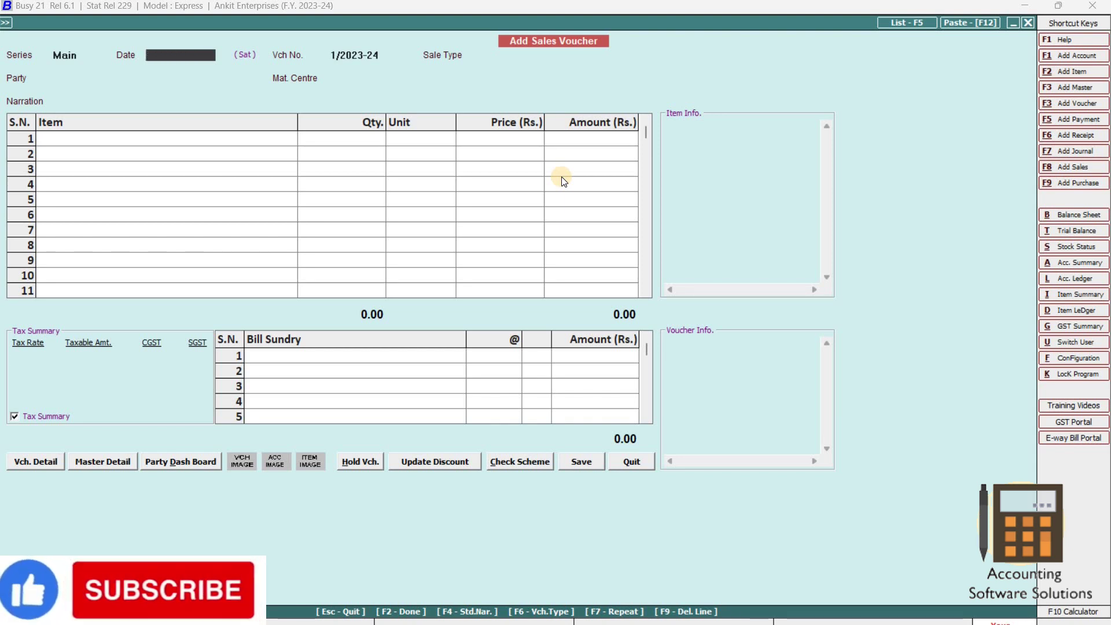
type("19-07")
key("Return")
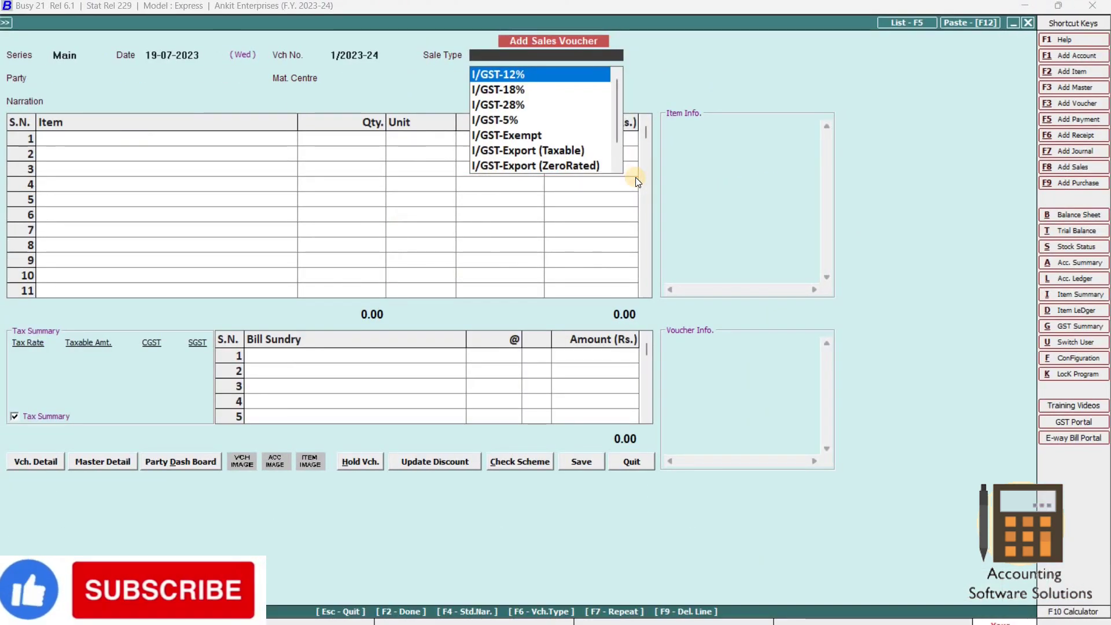
Step: Choose L/GST-ItemWise as the sale type of the voucher
type("item")
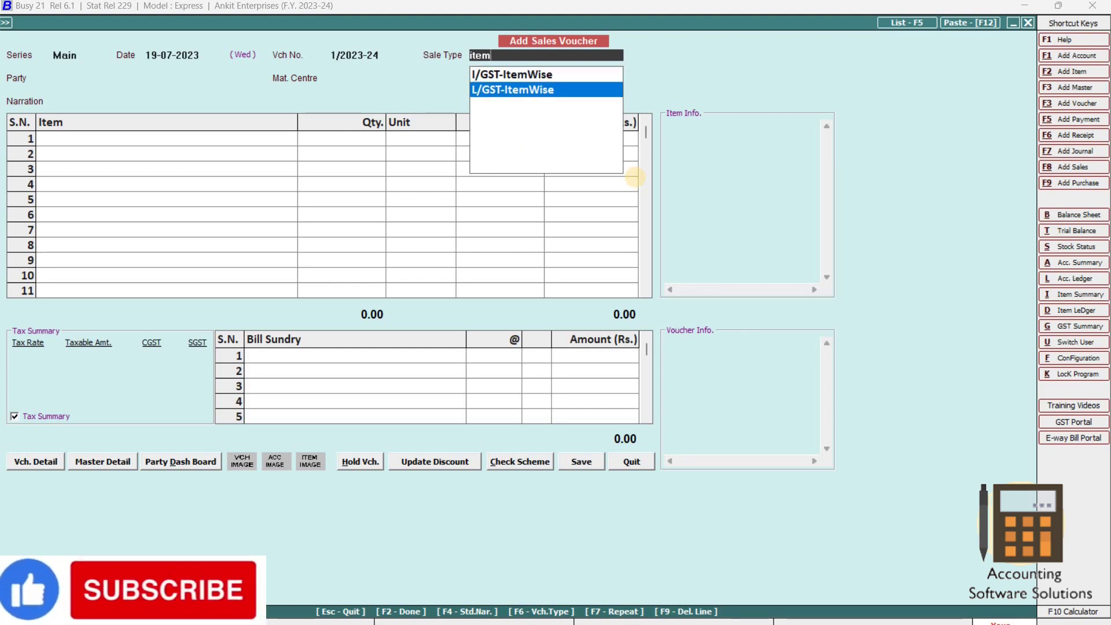
key("Down")
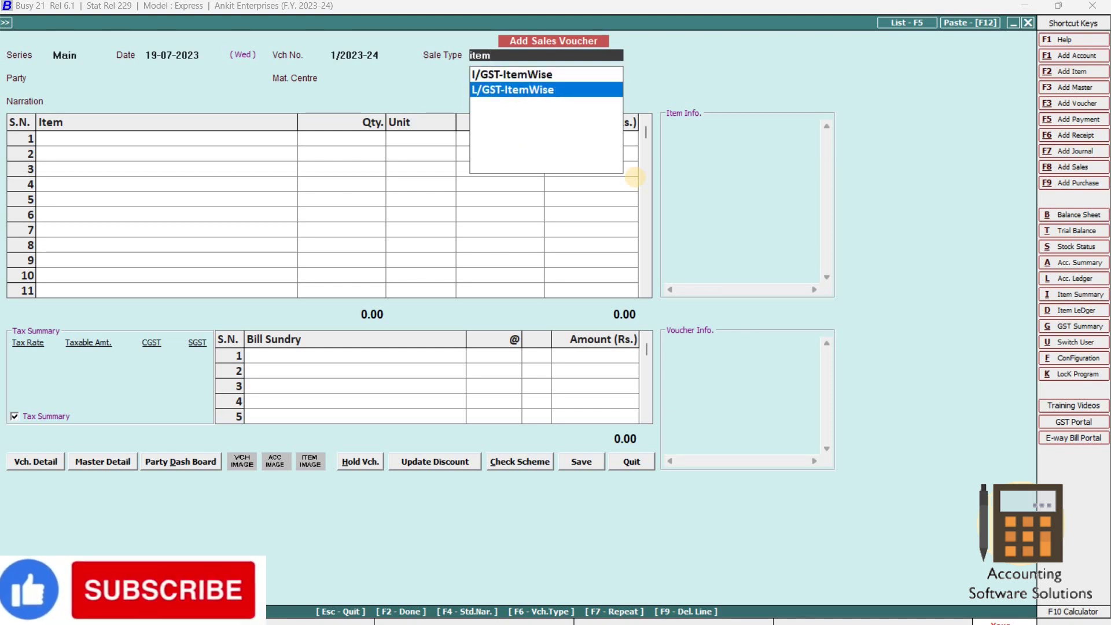
key("Up")
key("Down")
key("Return")
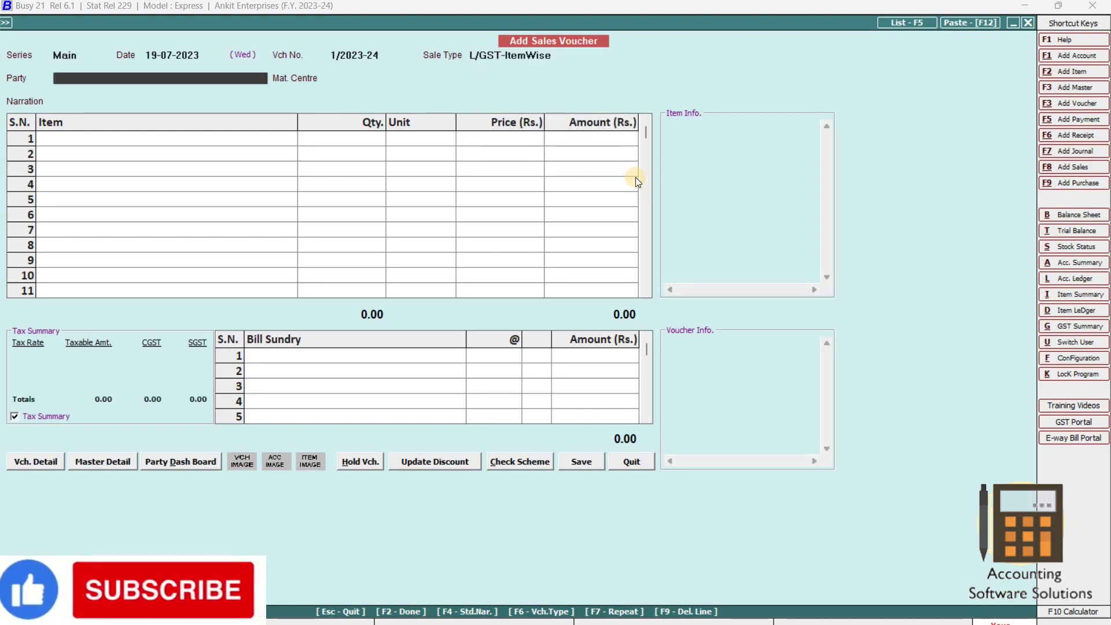
Step: Choose RAM ENTERPRISES as the party of the sales voucher and Main Store as the material centre
key("Down")
key("Down")
key("Down")
key("Down")
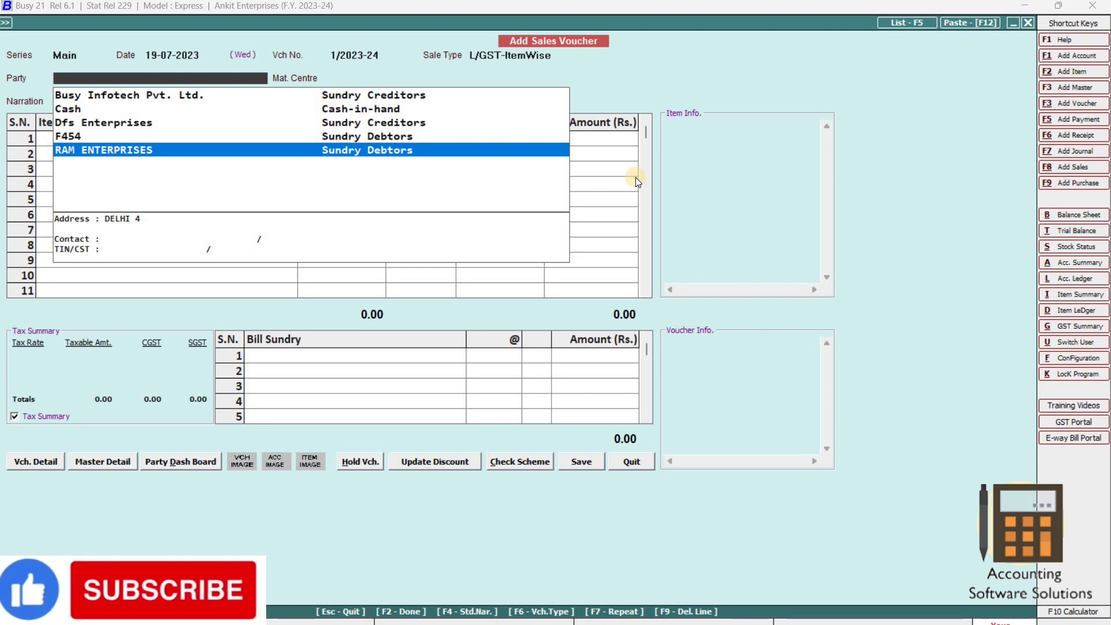
key("Return")
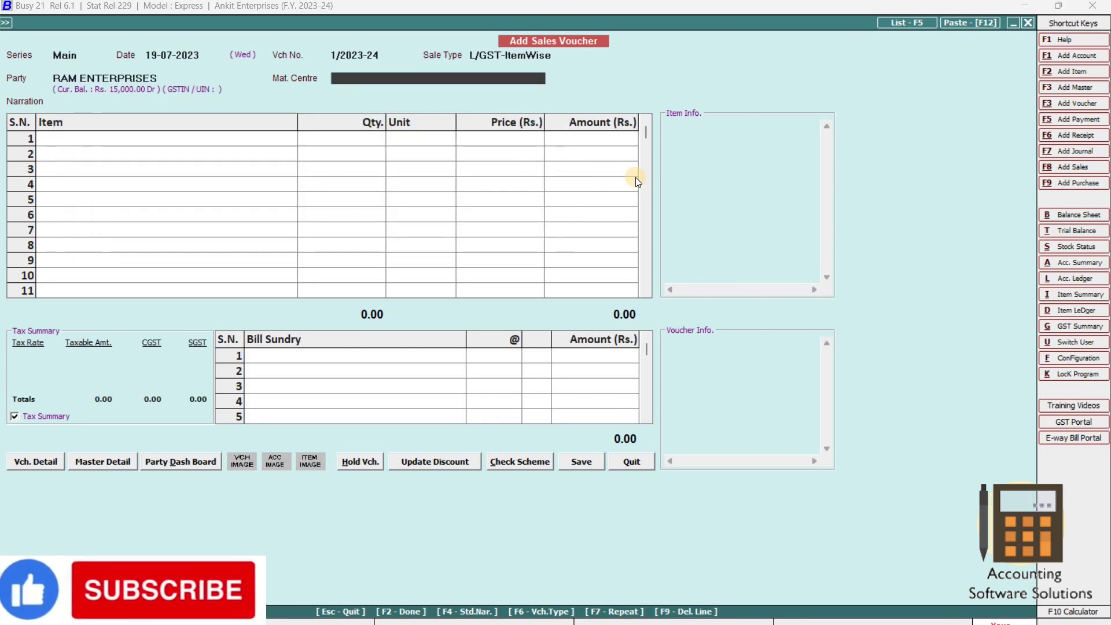
key("Return")
key("Return")
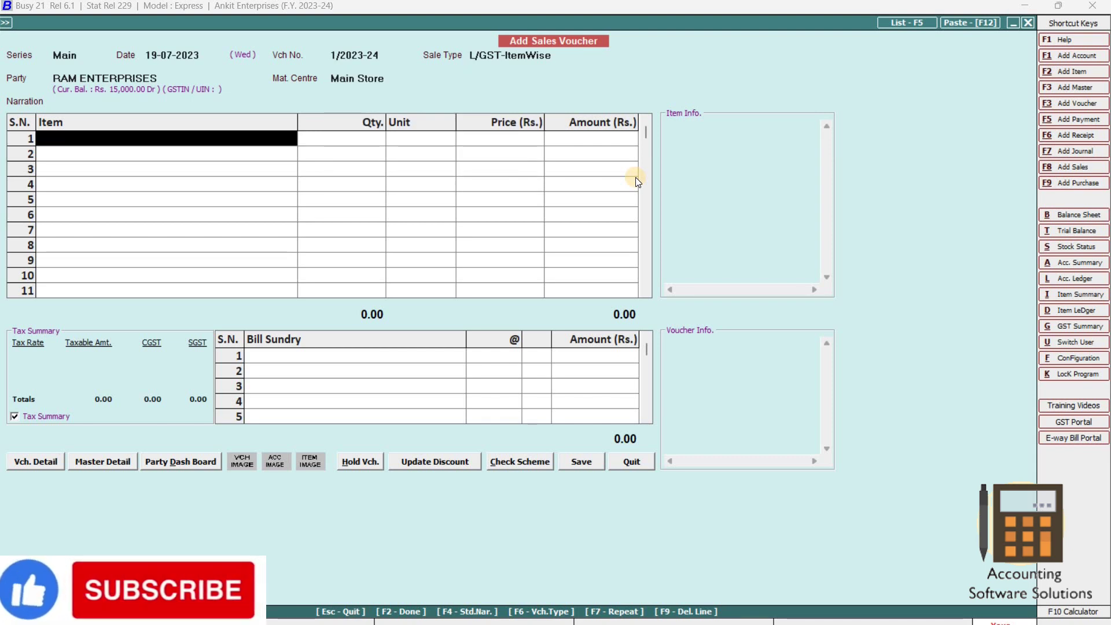
Step: Enter Acer 15 Inch Monitor as the first item, with a quantity of 2 Pcs. at a price of 5,000
key("Down")
key("Down")
key("Up")
key("Return")
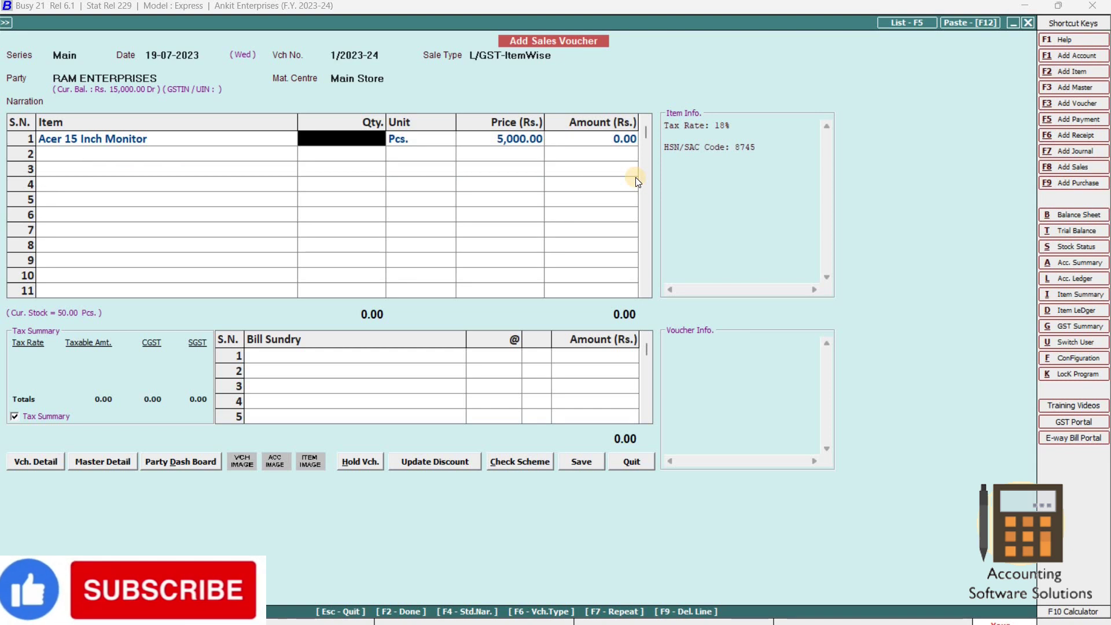
type("2")
key("Return")
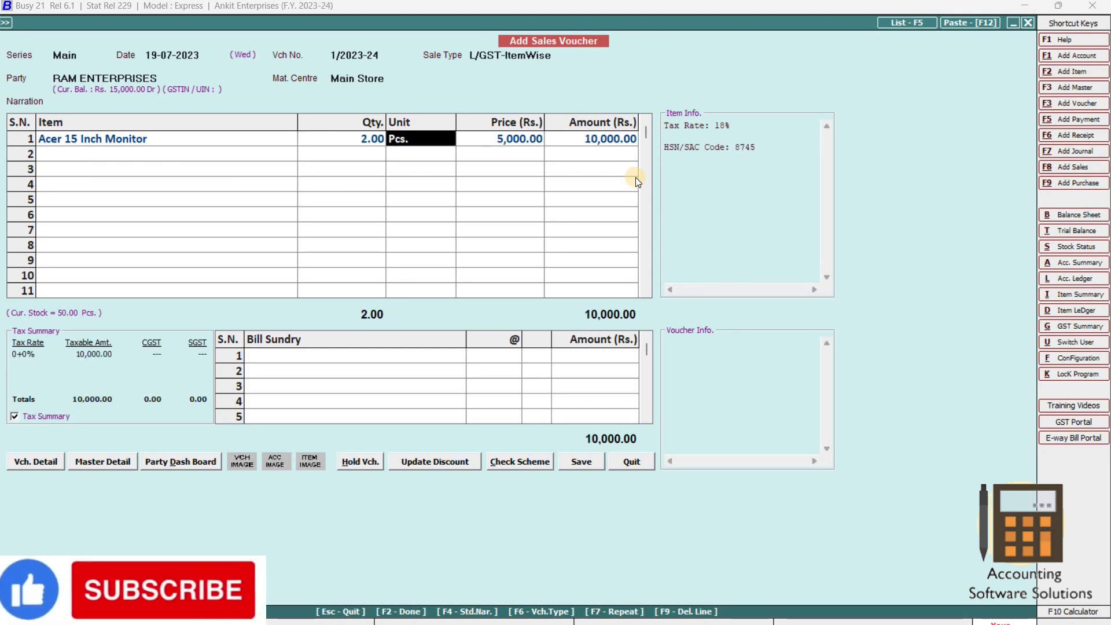
key("Return")
key("Return")
key("Return")
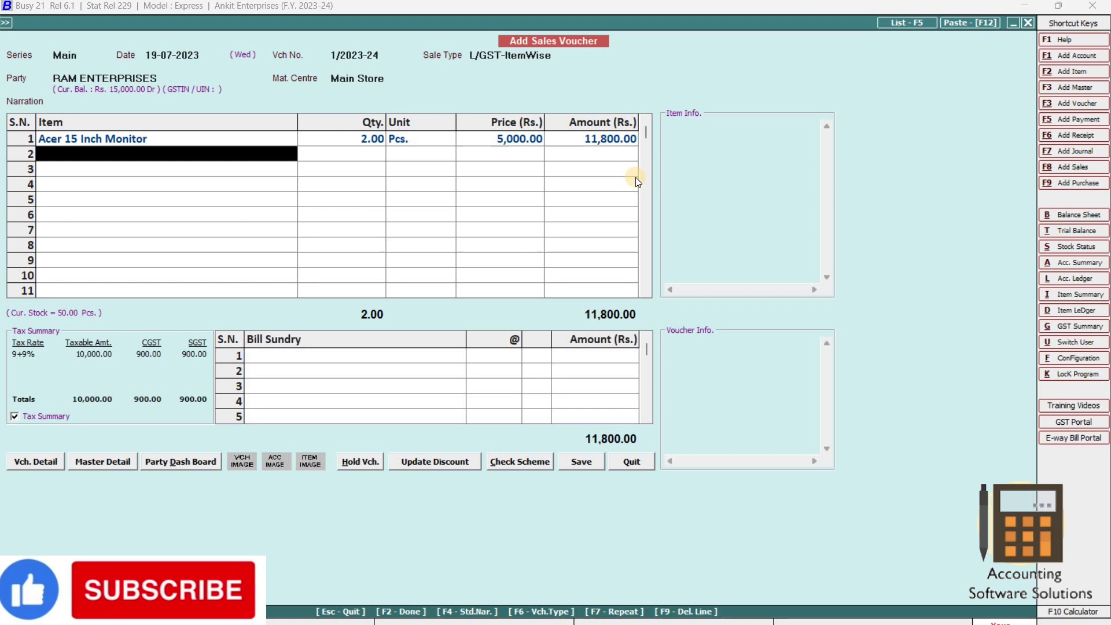
Step: Enter KEYBOARD+MOUSE COMBO LOGITECH as the second item, with a quantity of 1 NOS. at a price of 1,900
key("Down")
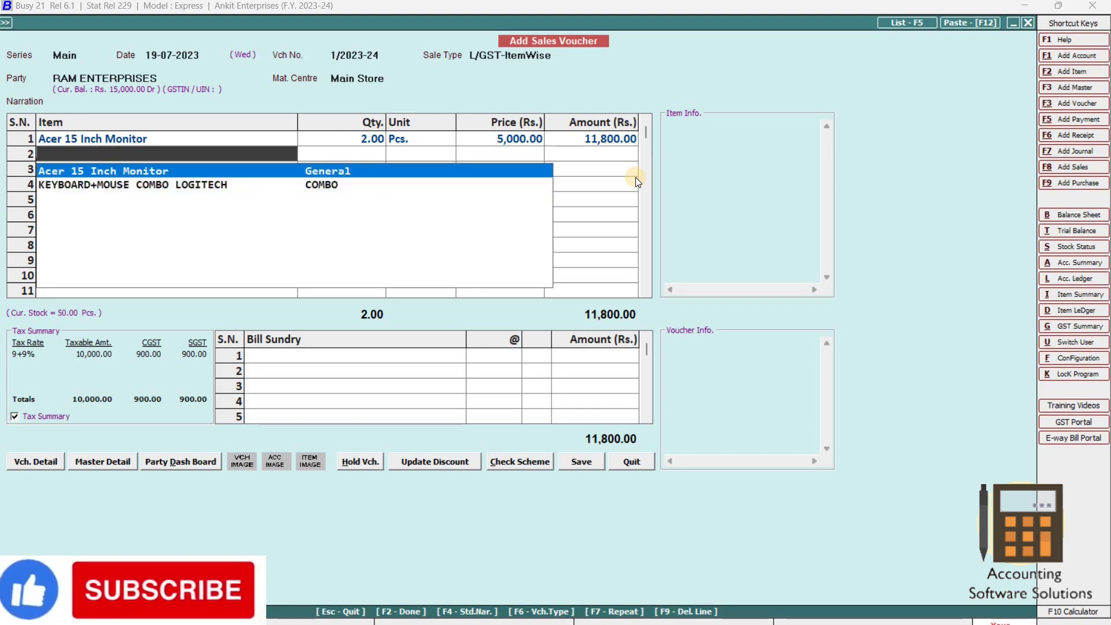
key("Down")
key("Return")
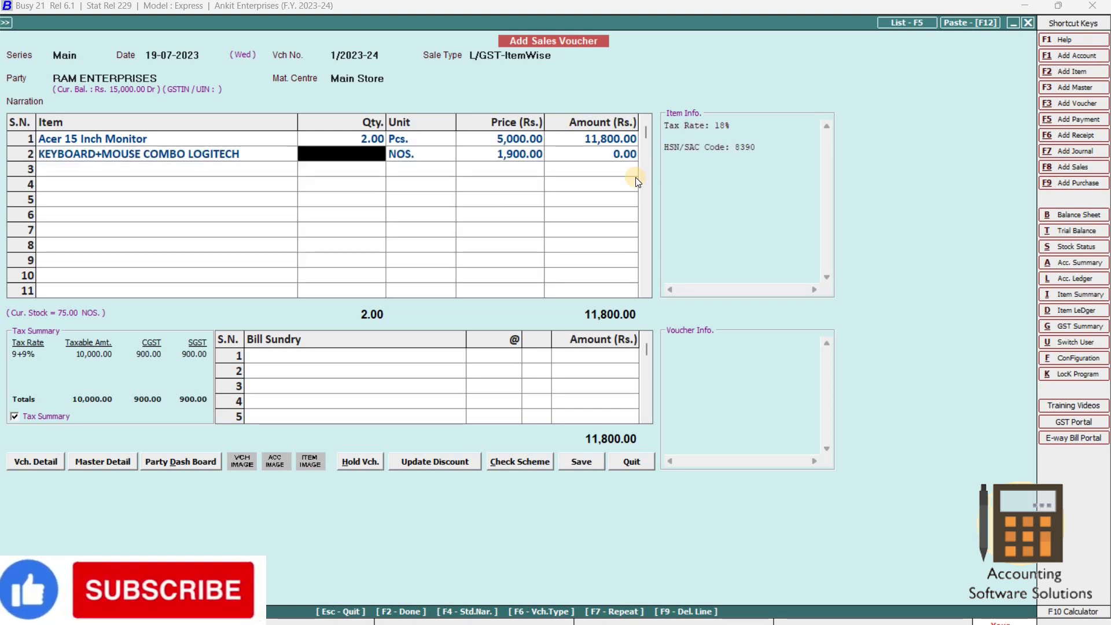
type("1")
key("Return")
key("Return")
key("Return")
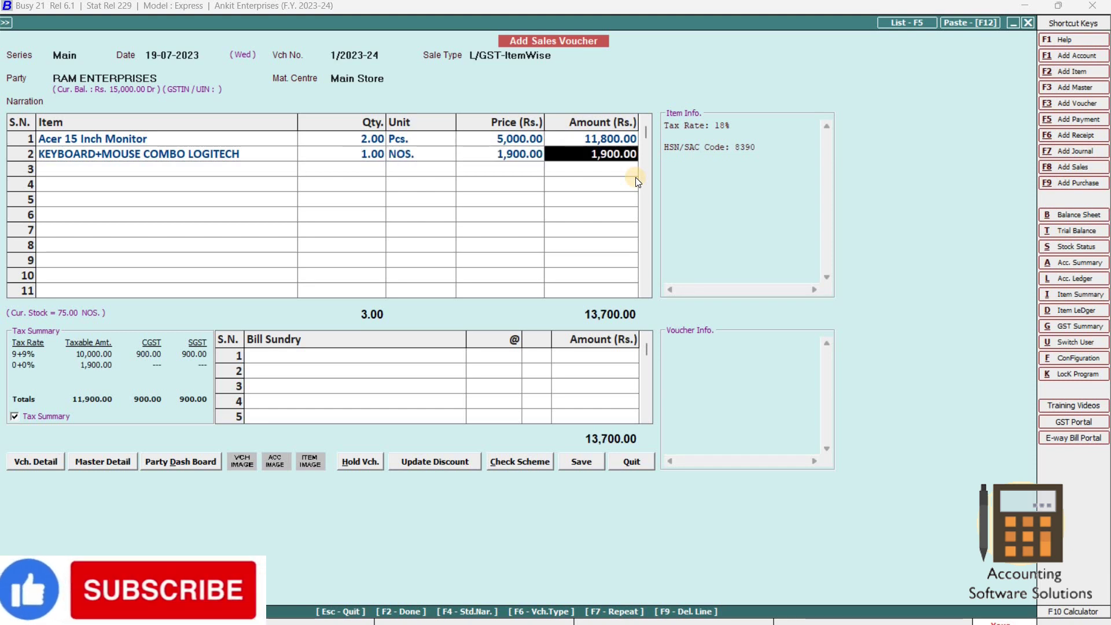
key("Return")
key("Return")
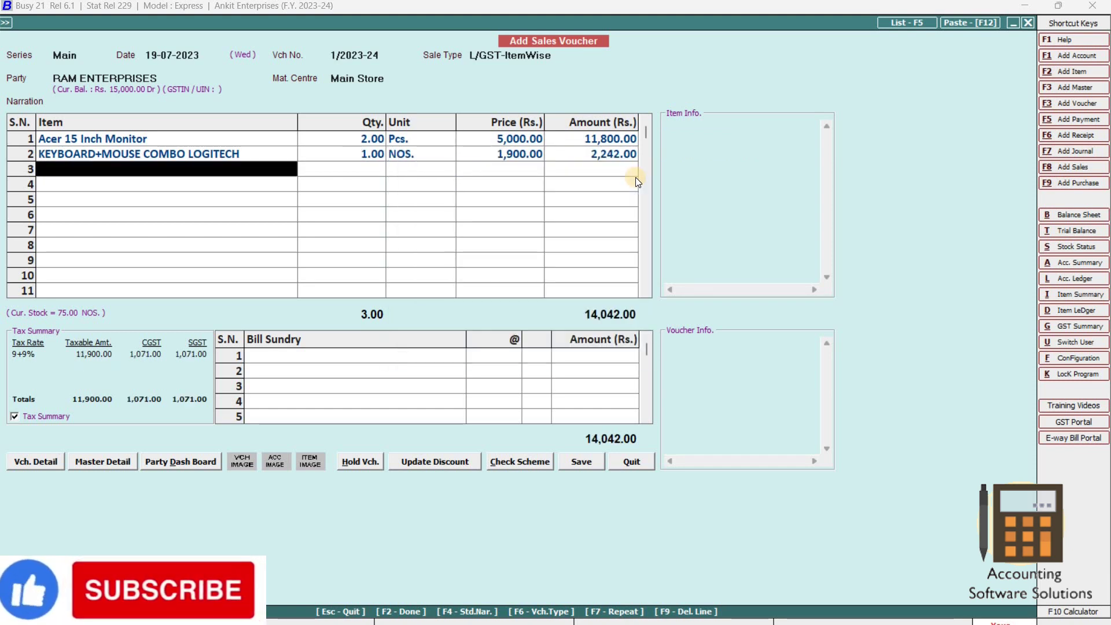
left_click(636, 177)
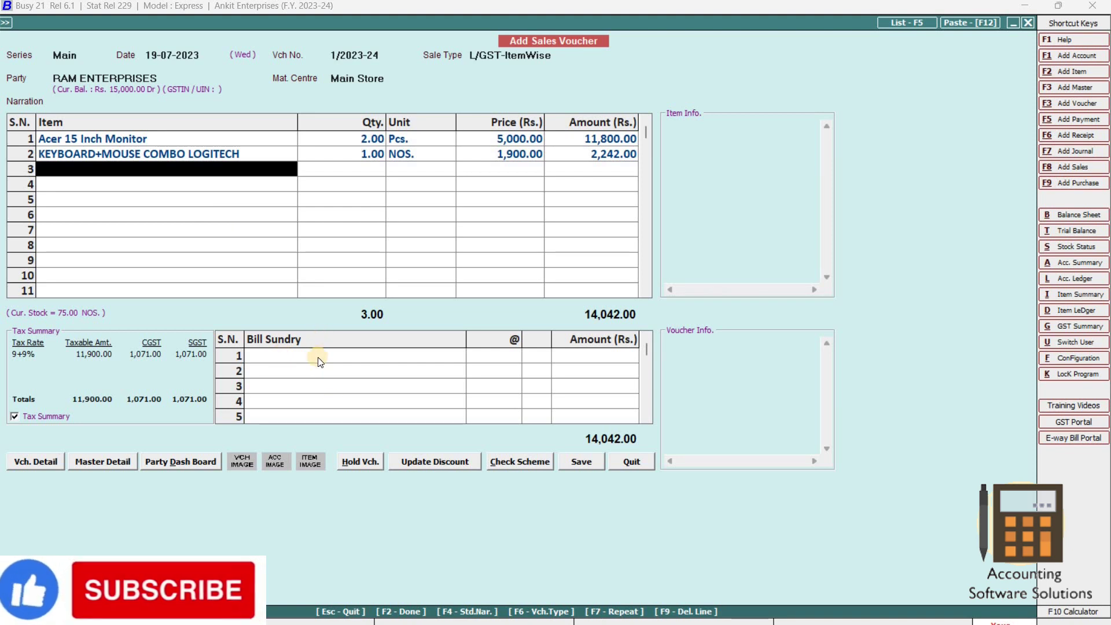
Step: Add a Discount of 5% as the first bill sundry of the sales voucher
left_click(319, 359)
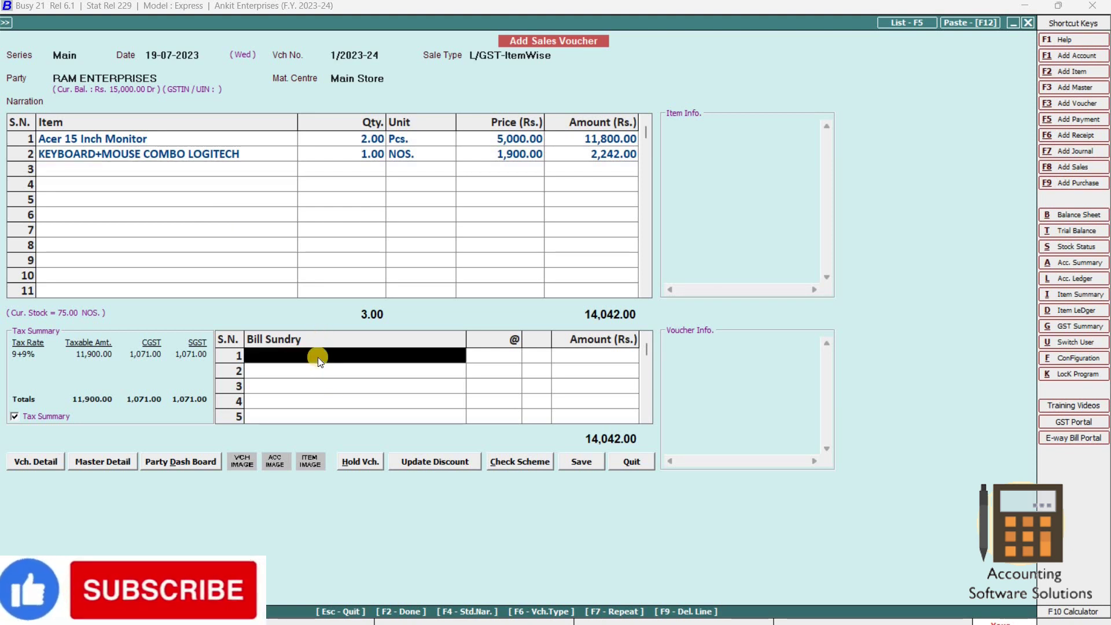
type("dis")
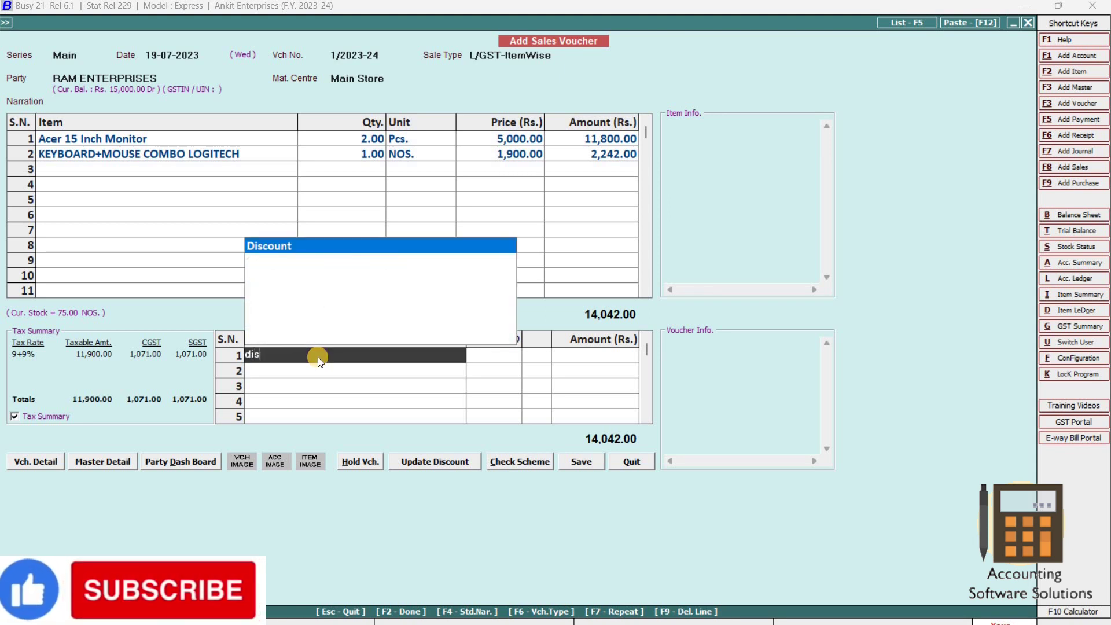
key("Return")
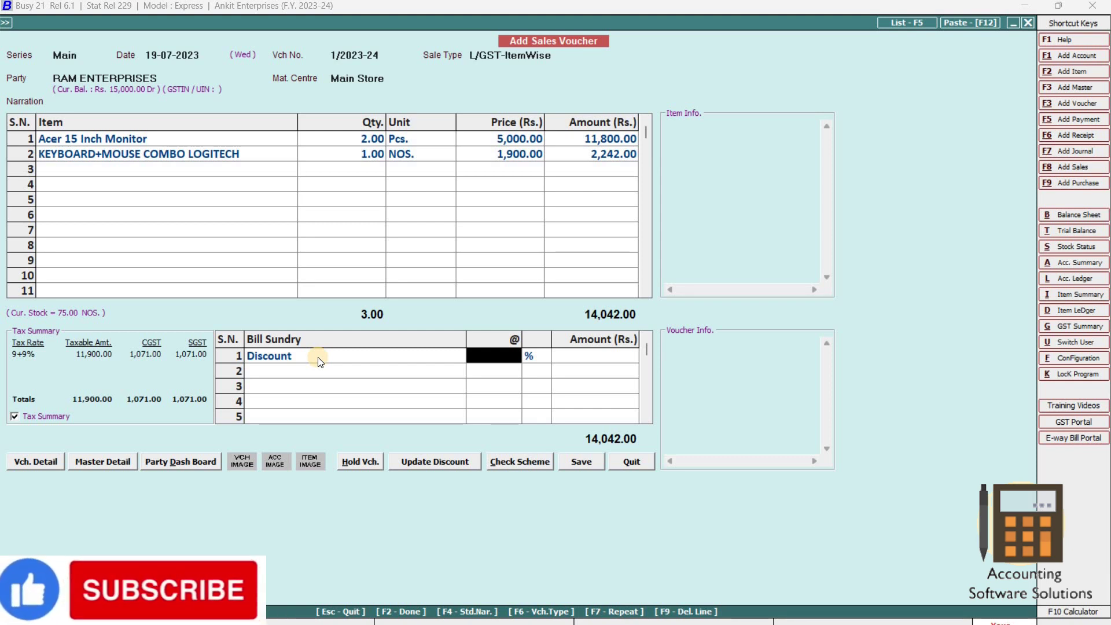
key("Return")
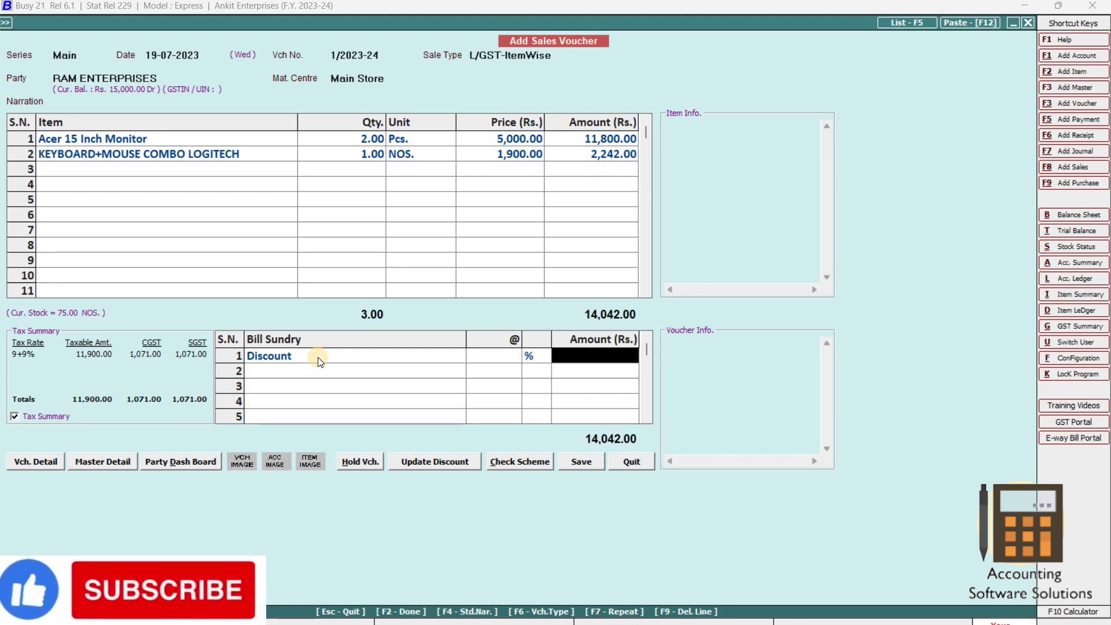
key("shift+Tab")
type("5")
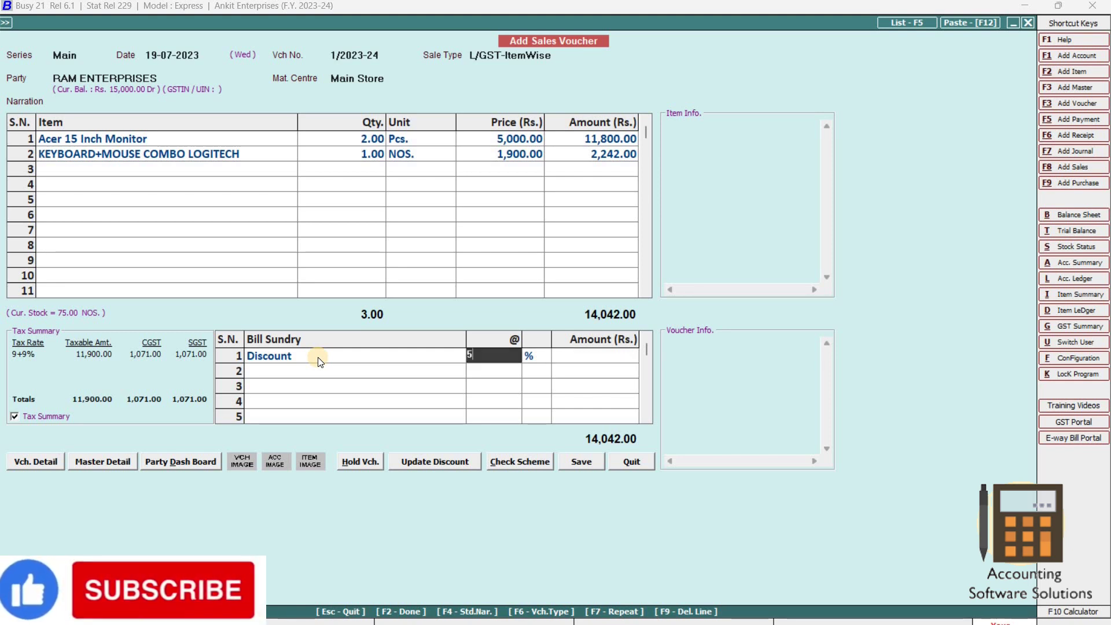
key("Return")
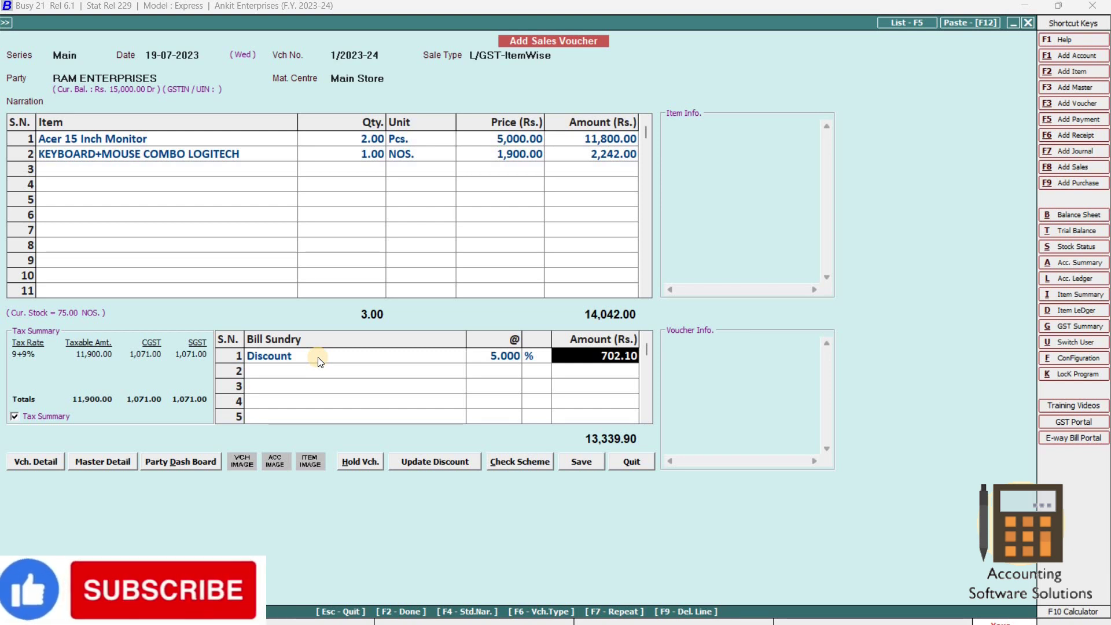
key("Return")
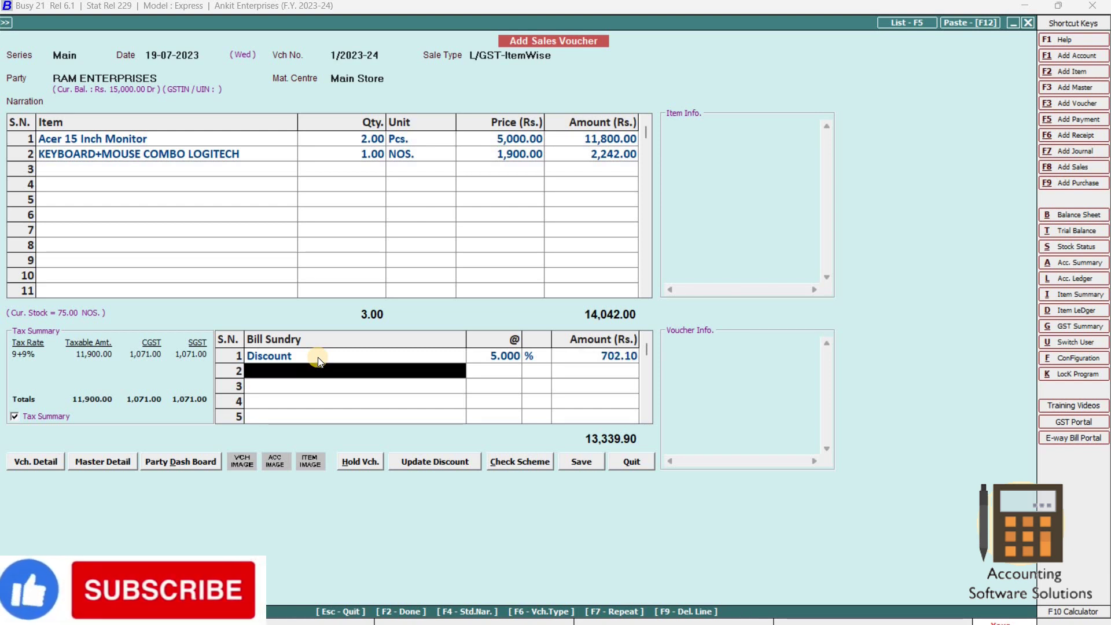
Step: Add Freight & Forwarding Charges of 250 as the second bill sundry
type("fre")
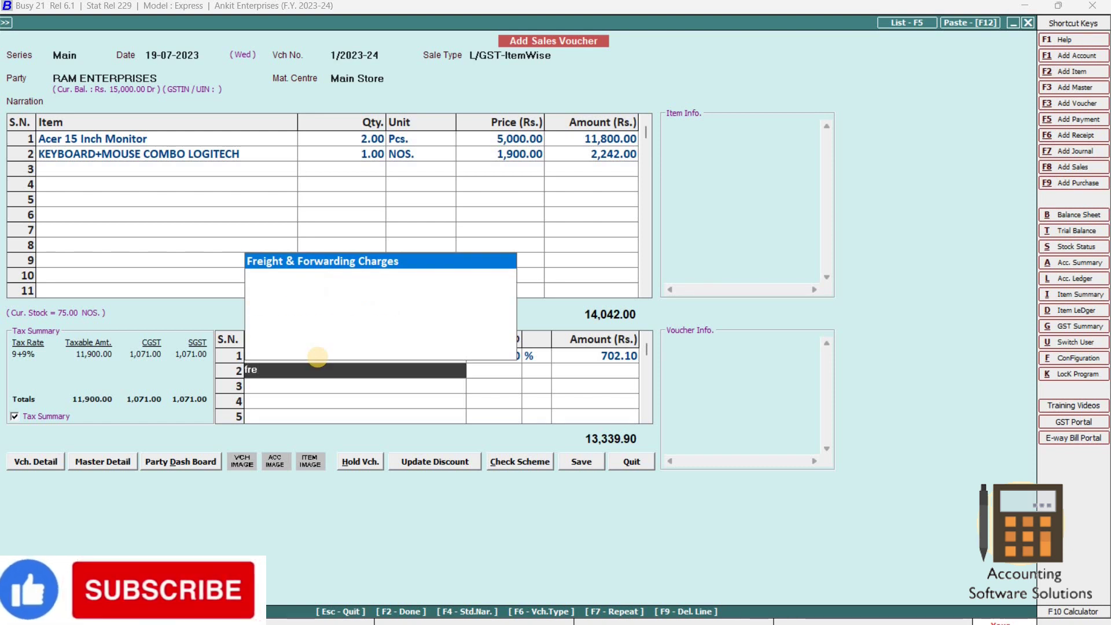
key("Return")
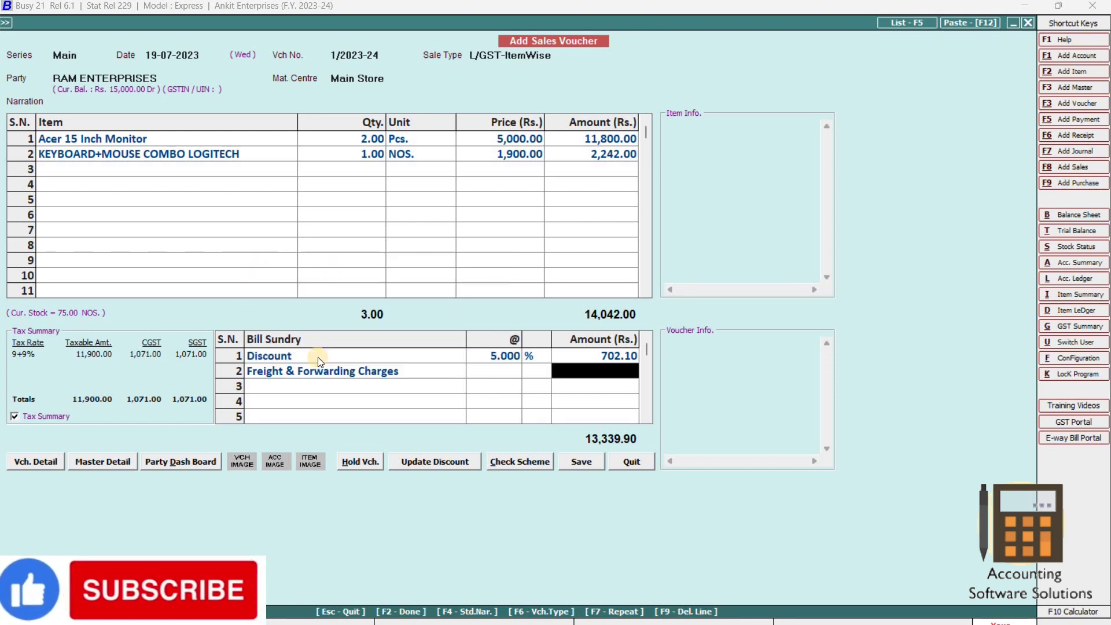
type("250")
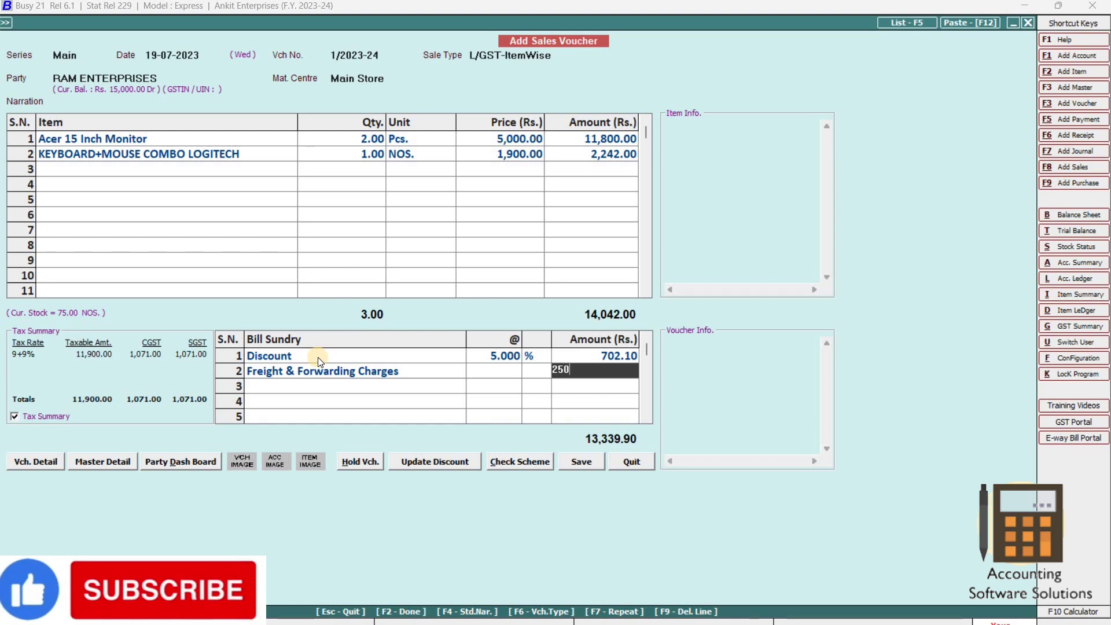
key("Return")
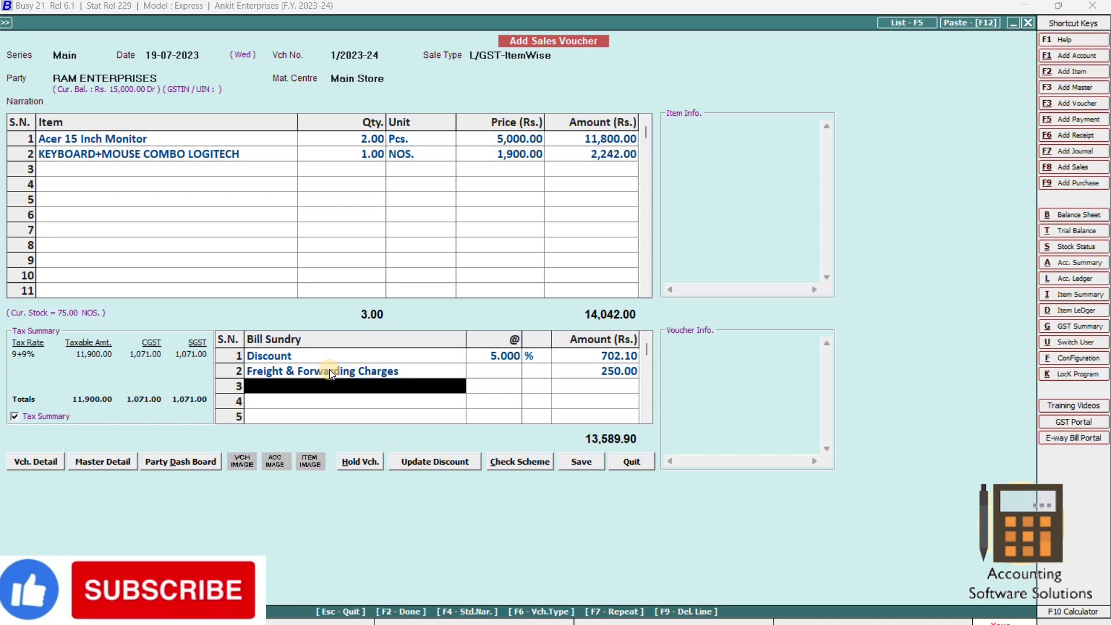
Step: Save the sales voucher with its bill amount as a new reference, and agree to print the standard sales invoice
left_click(582, 462)
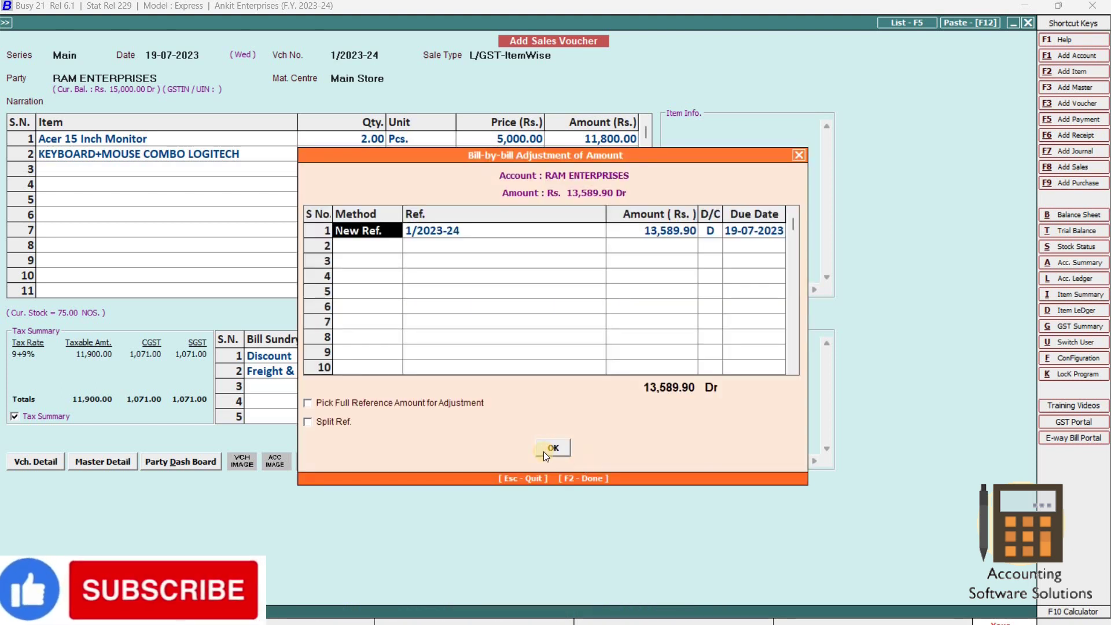
left_click(544, 453)
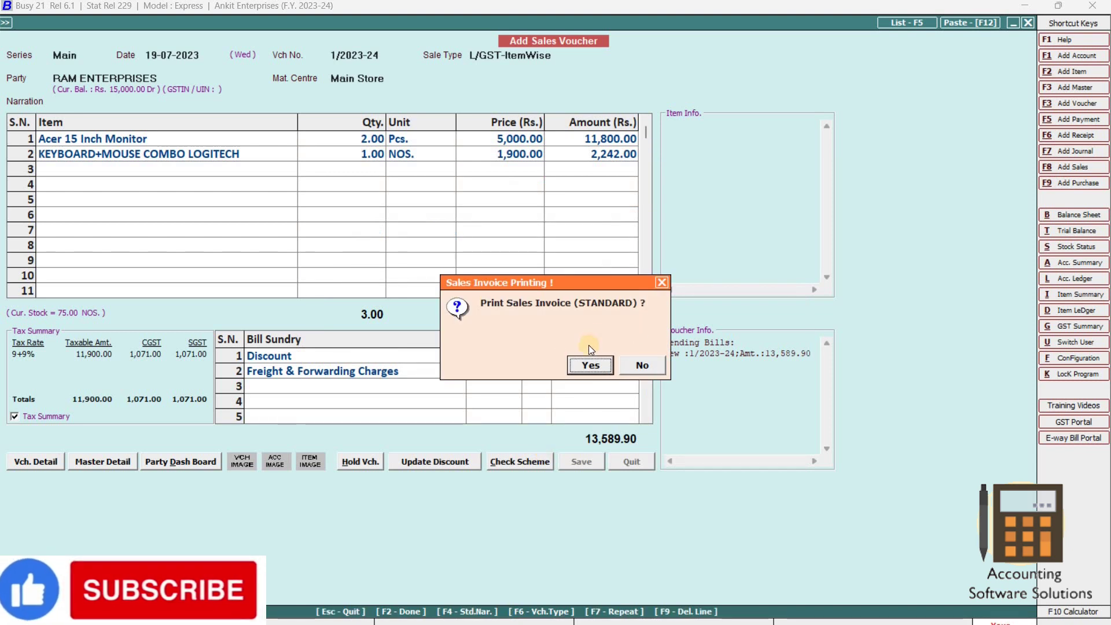
left_click(590, 367)
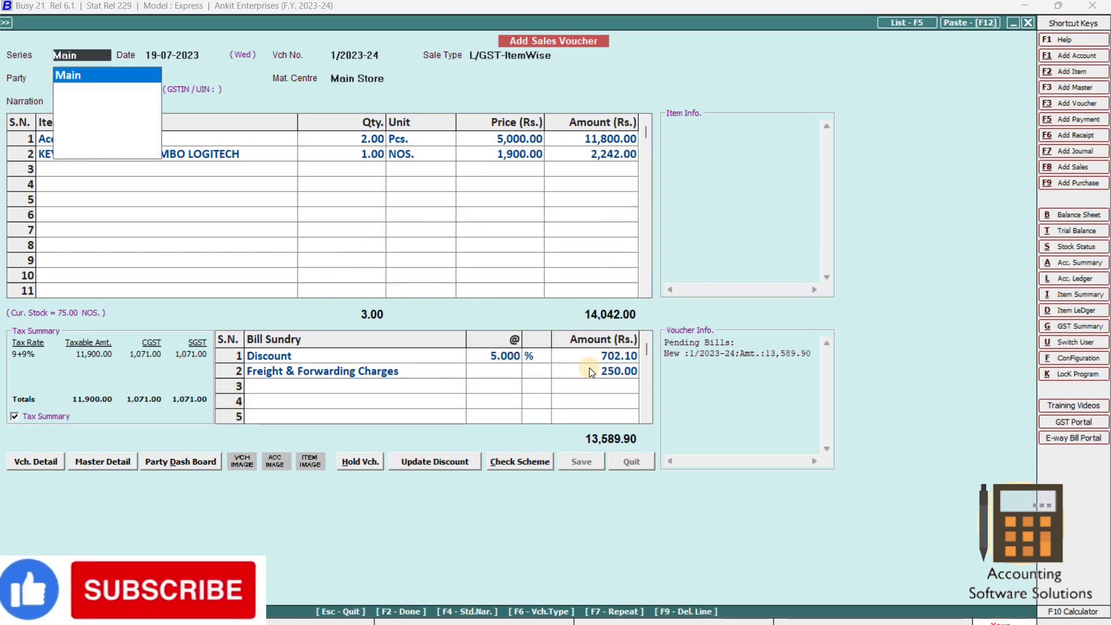
key("Return")
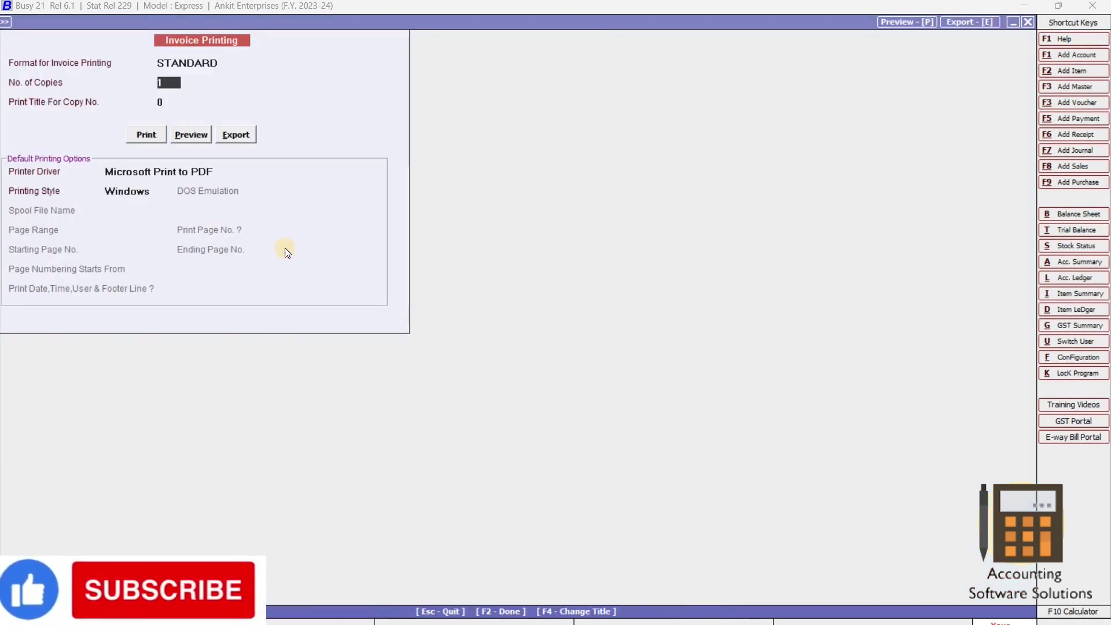
Step: Preview one copy of the invoice from the header to the tax summary, and close the preview, printing options and voucher entry
left_click(188, 137)
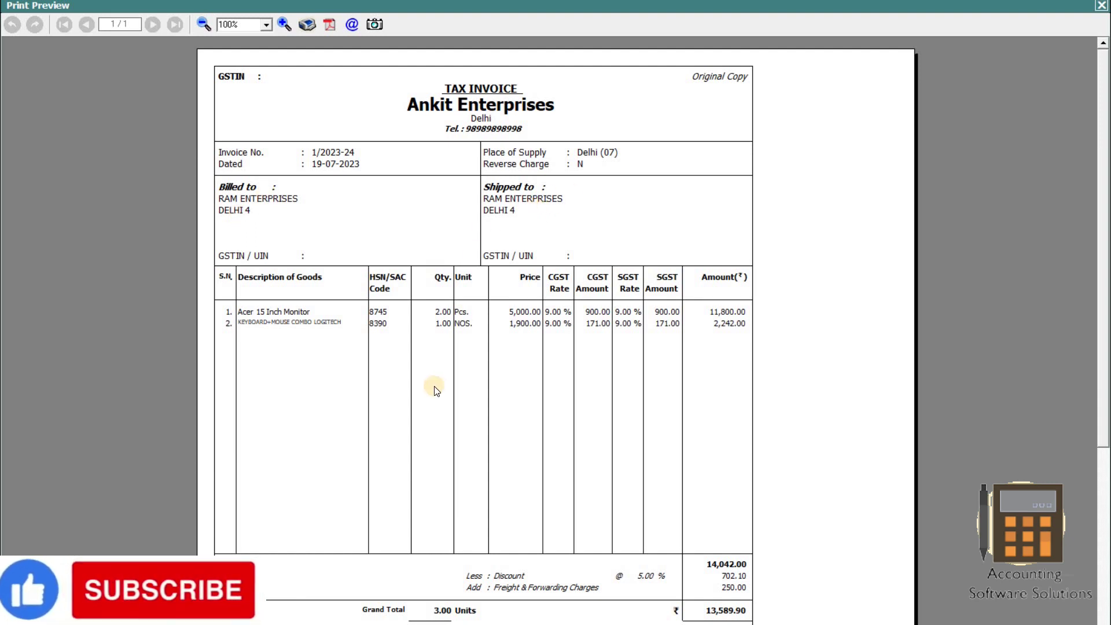
left_click_drag(1103, 187, 1105, 278)
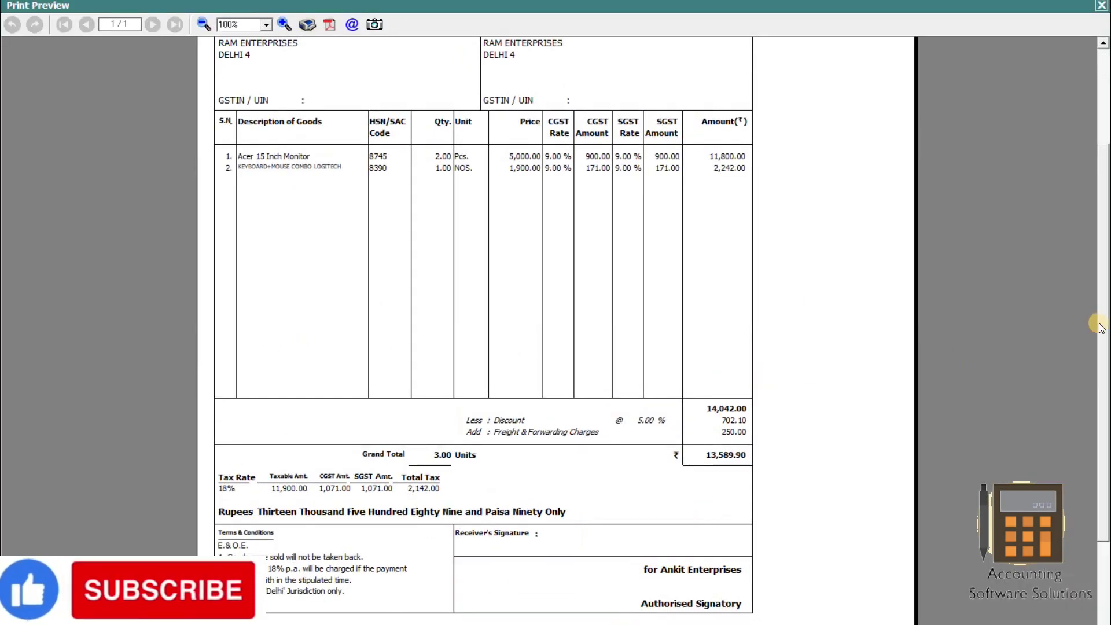
scroll(1094, 193, "up", 3)
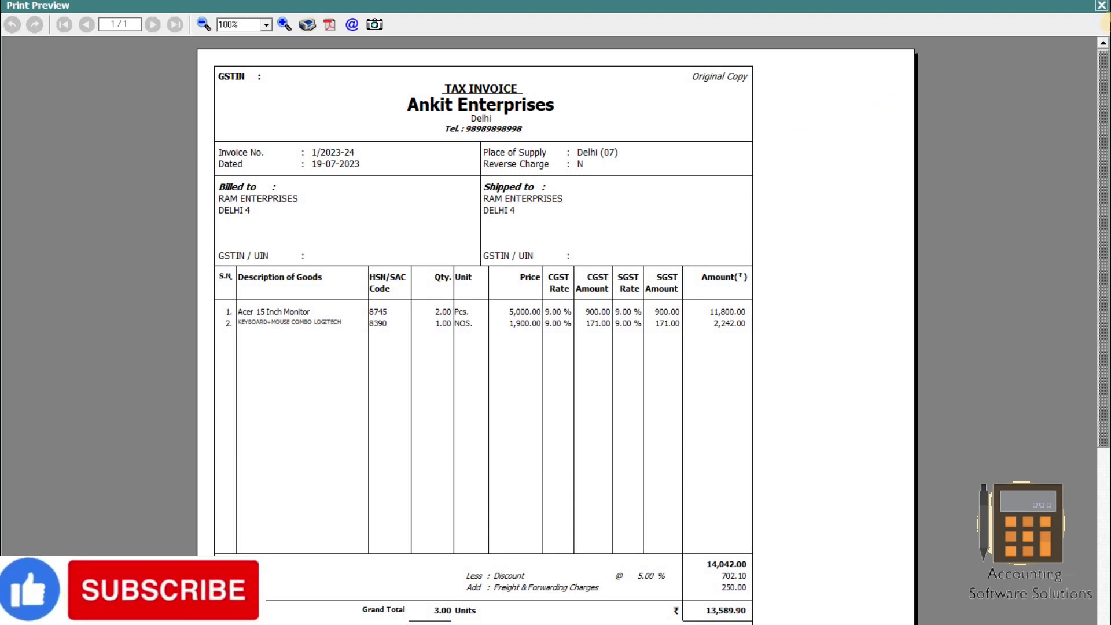
left_click(1102, 7)
key("Escape")
key("Escape")
key("Escape")
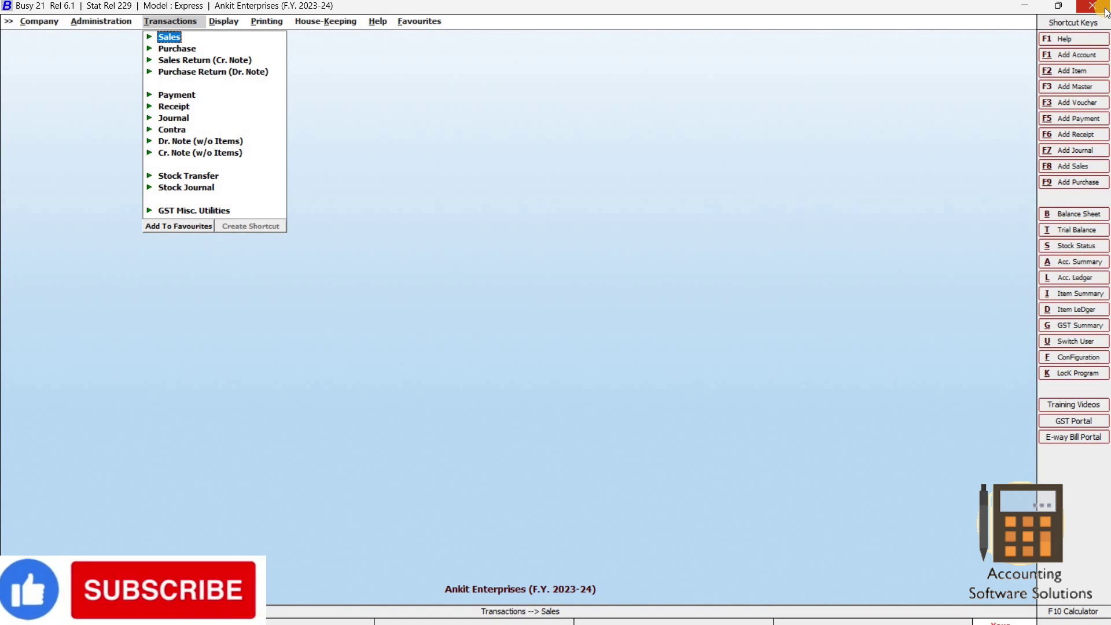
Step: Open the Main series sales voucher dated 19-07-2023 for modification
key("Return")
key("Down")
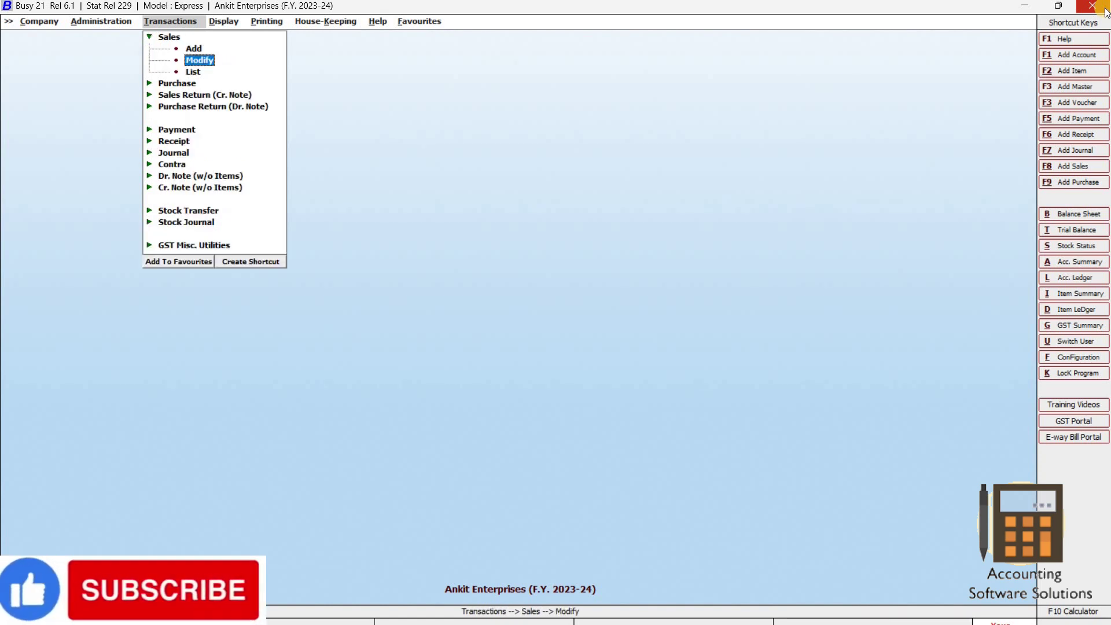
key("Return")
key("Return")
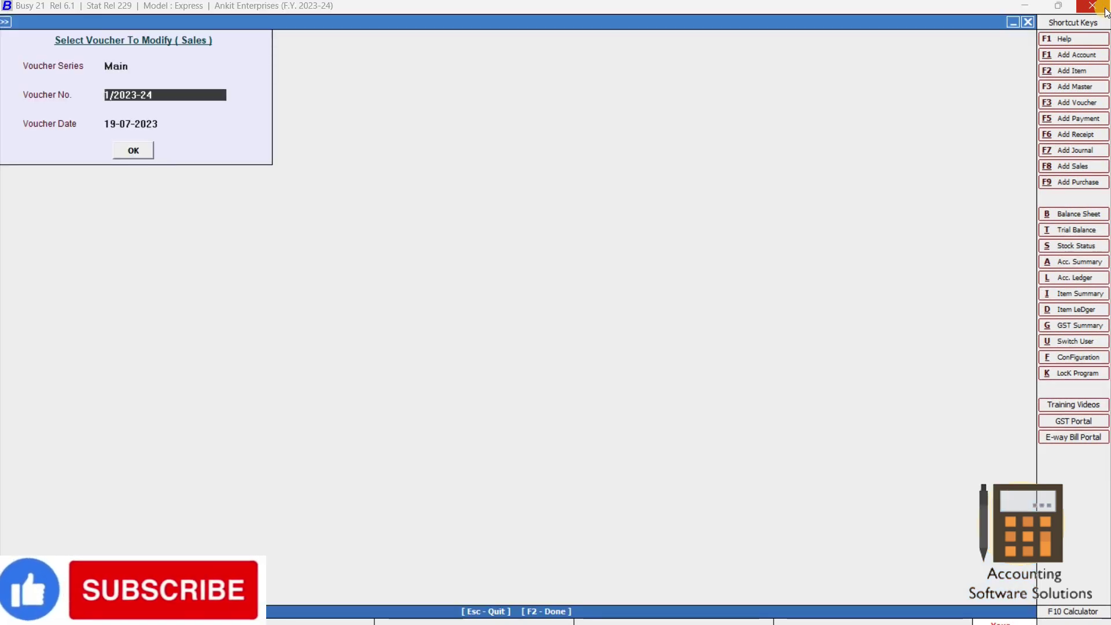
key("Return")
key("Return")
key("Return")
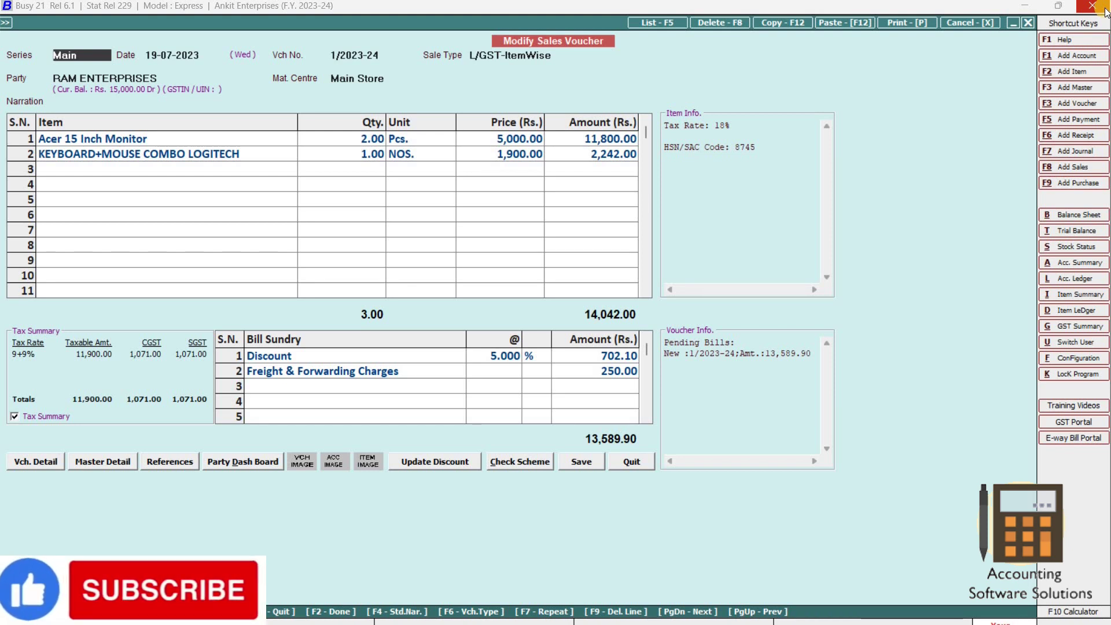
Step: Set the quantity of Acer 15 Inch Monitor in the sales voucher to 1, keeping its unit and price
key("Return")
key("Return")
key("Return")
key("Return")
key("Return")
key("Return")
key("Return")
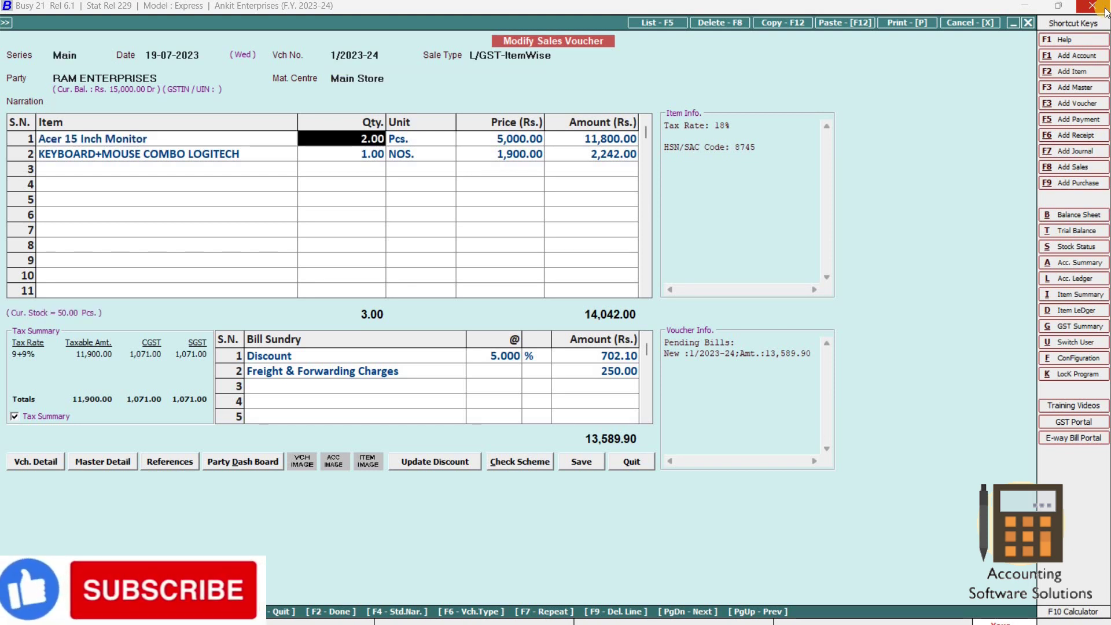
type("1")
key("Return")
key("Return")
key("Return")
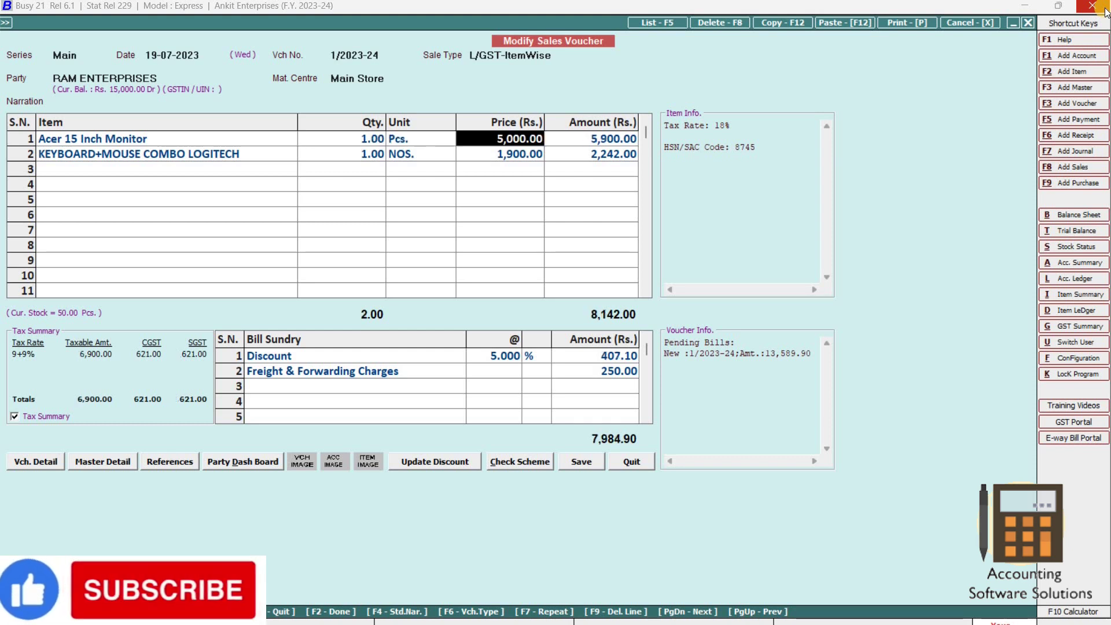
Step: Set the price of KEYBOARD+MOUSE COMBO LOGITECH in the sales voucher to 1,800, keeping its quantity and unit
key("Return")
key("Return")
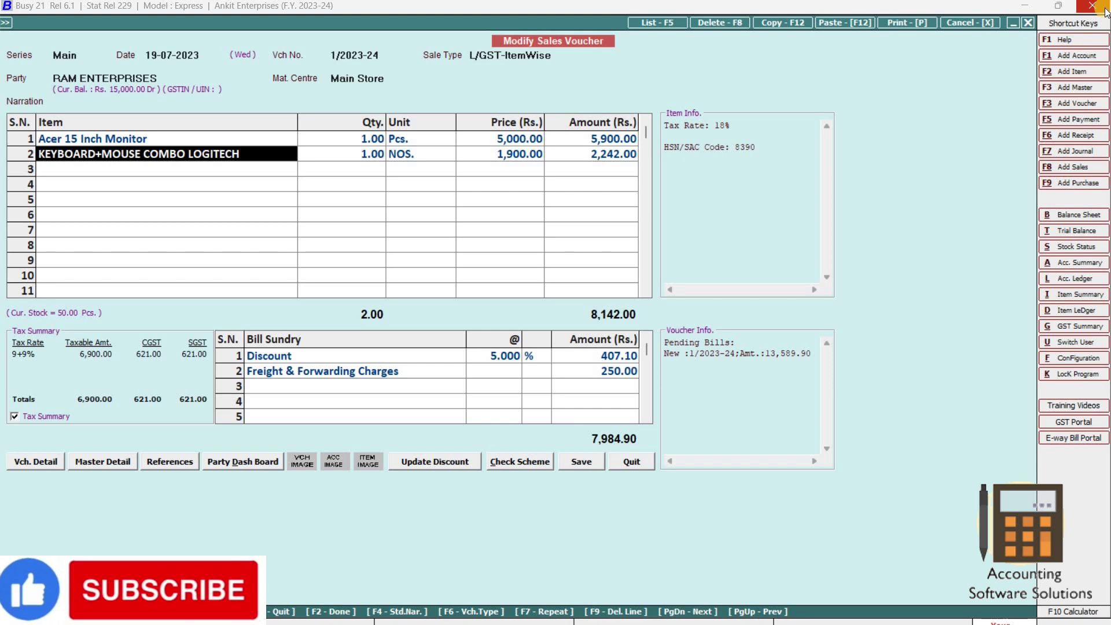
key("Return")
key("Return")
key("Return")
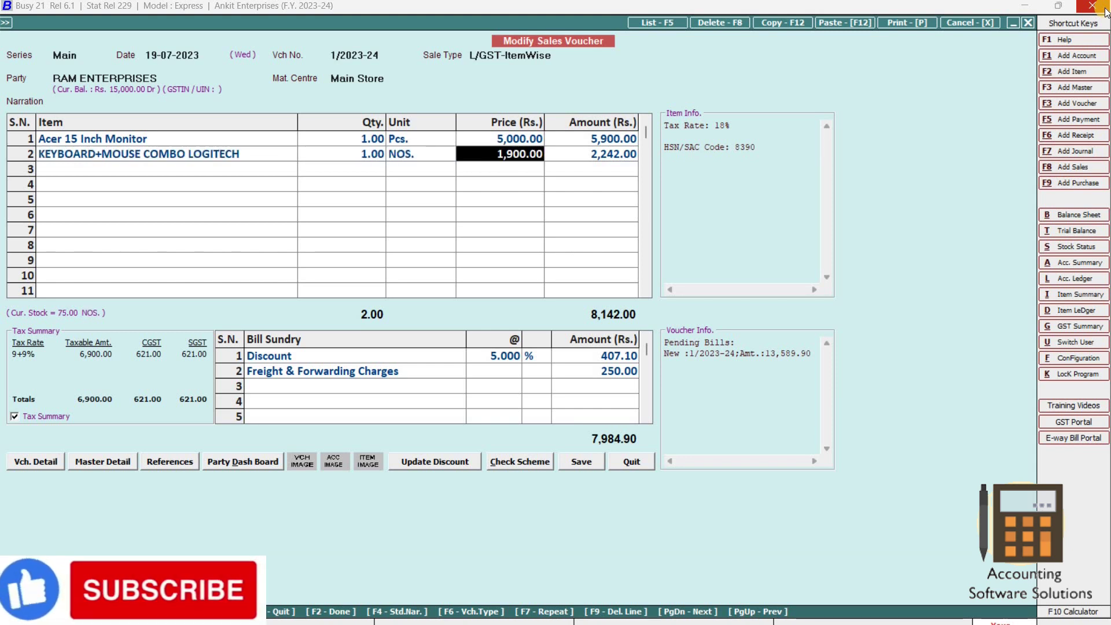
type("1800")
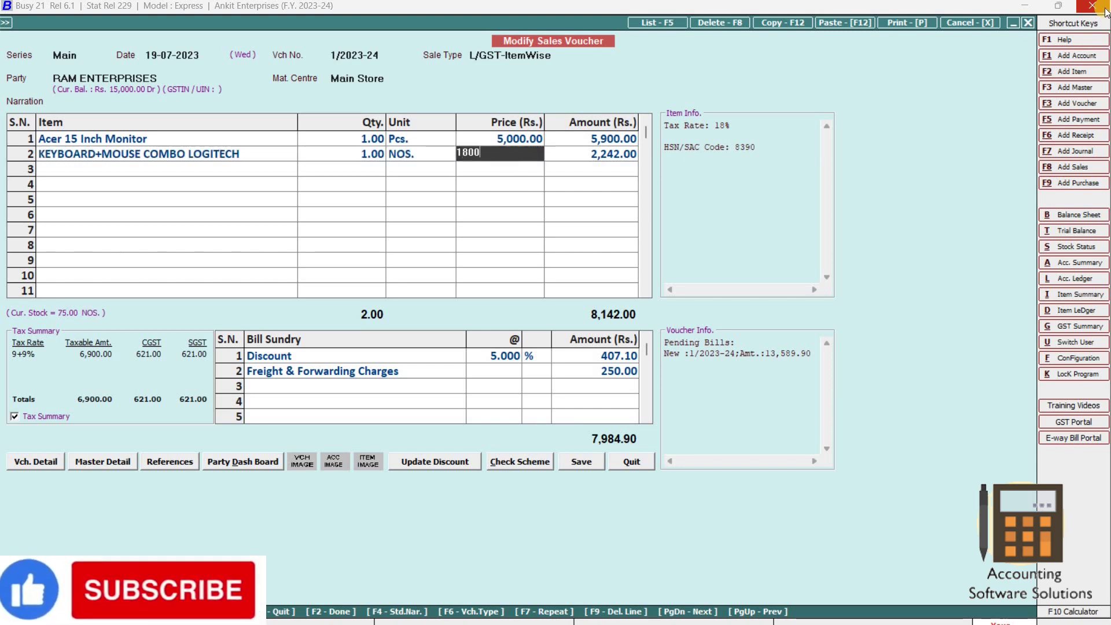
key("Return")
key("Return")
key("Return")
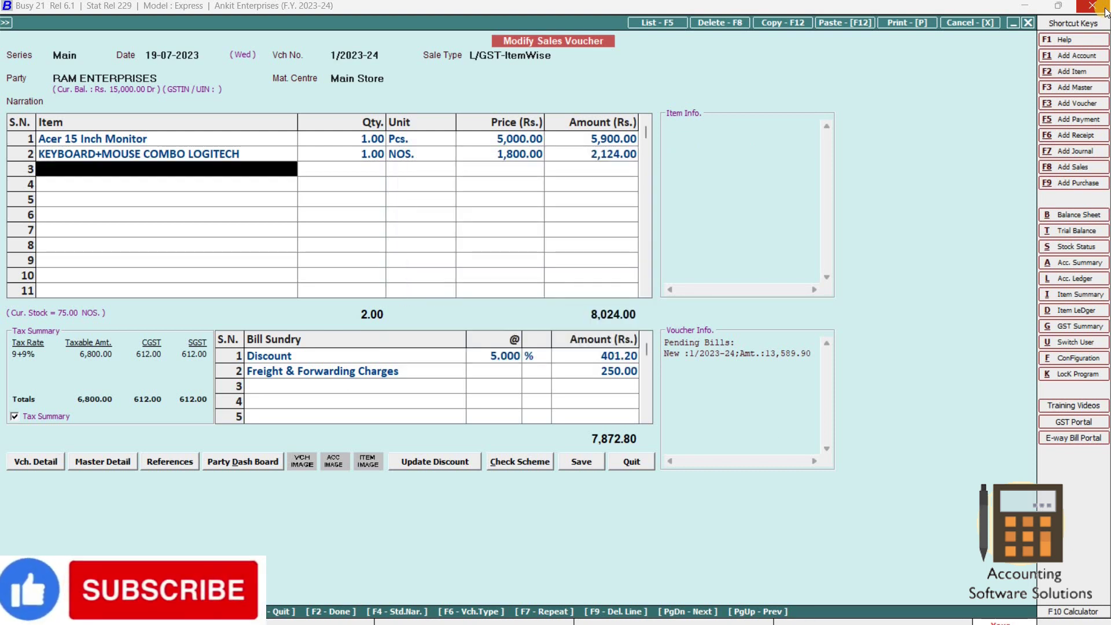
Step: Save the modified sales voucher with its bill amount adjusted as a new reference, and agree to print the standard sales invoice
left_click(576, 460)
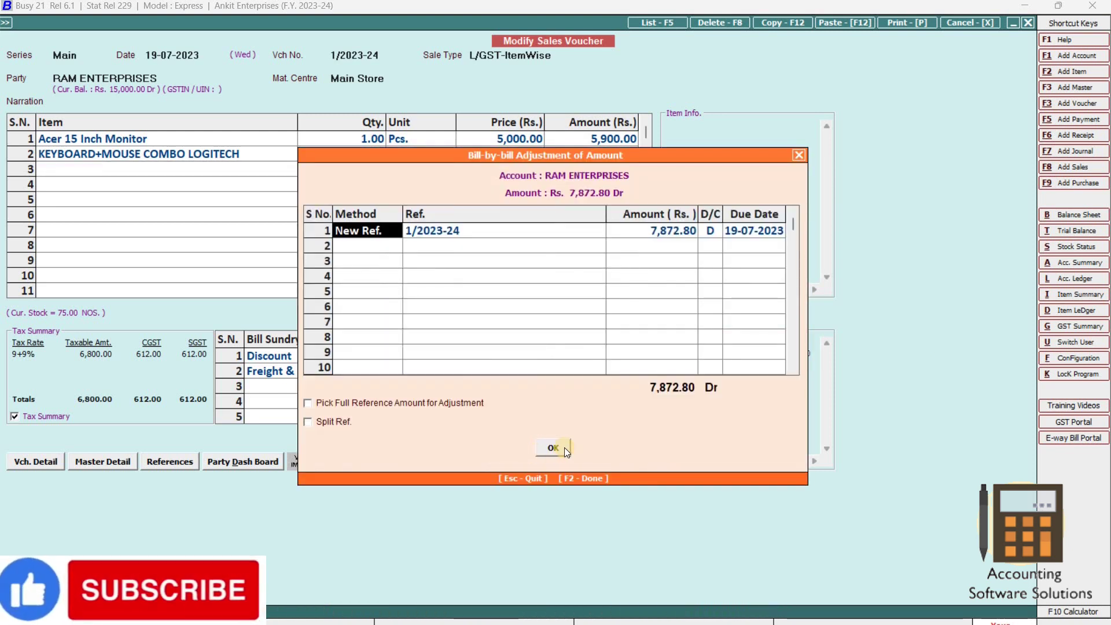
left_click(565, 447)
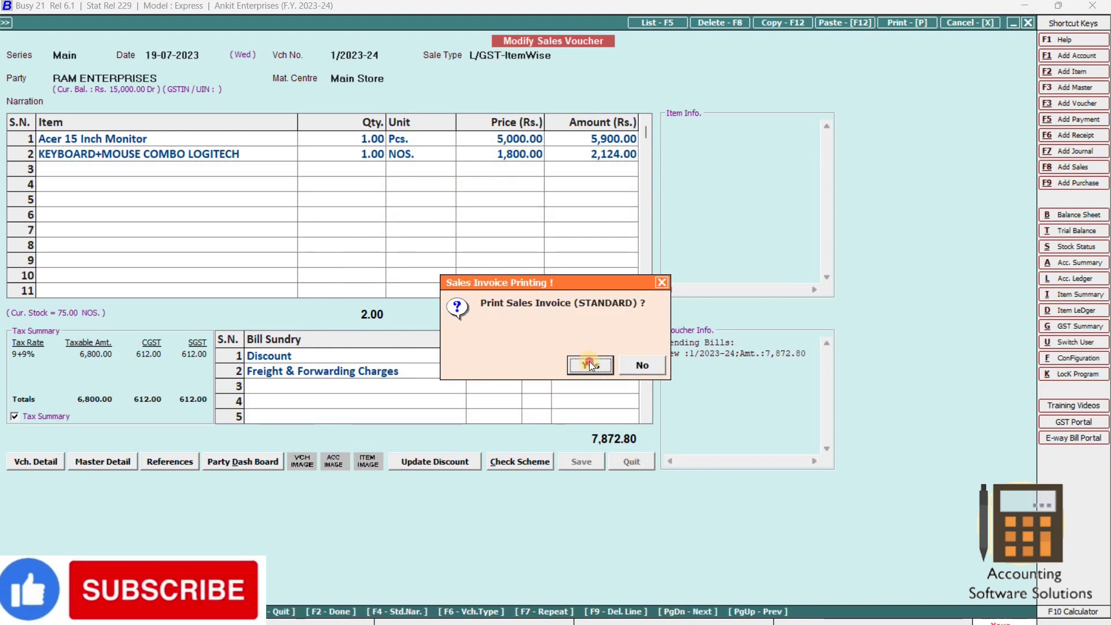
left_click(590, 363)
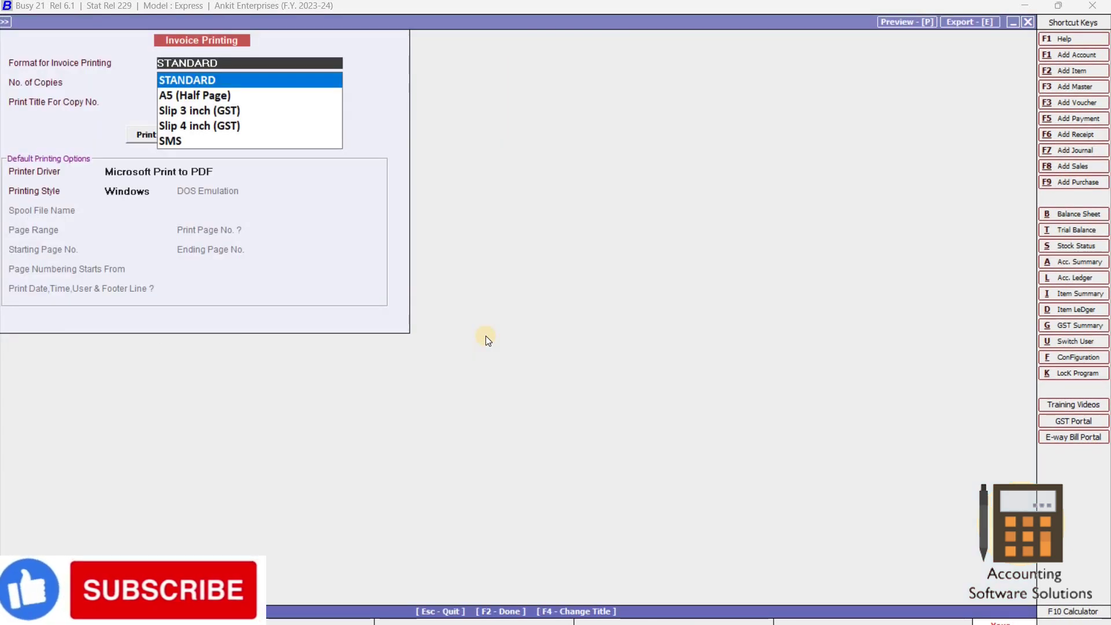
Step: Preview the modified invoice in STANDARD format down to the grand total and tax summary, and close the preview and printing options
key("Return")
left_click(181, 136)
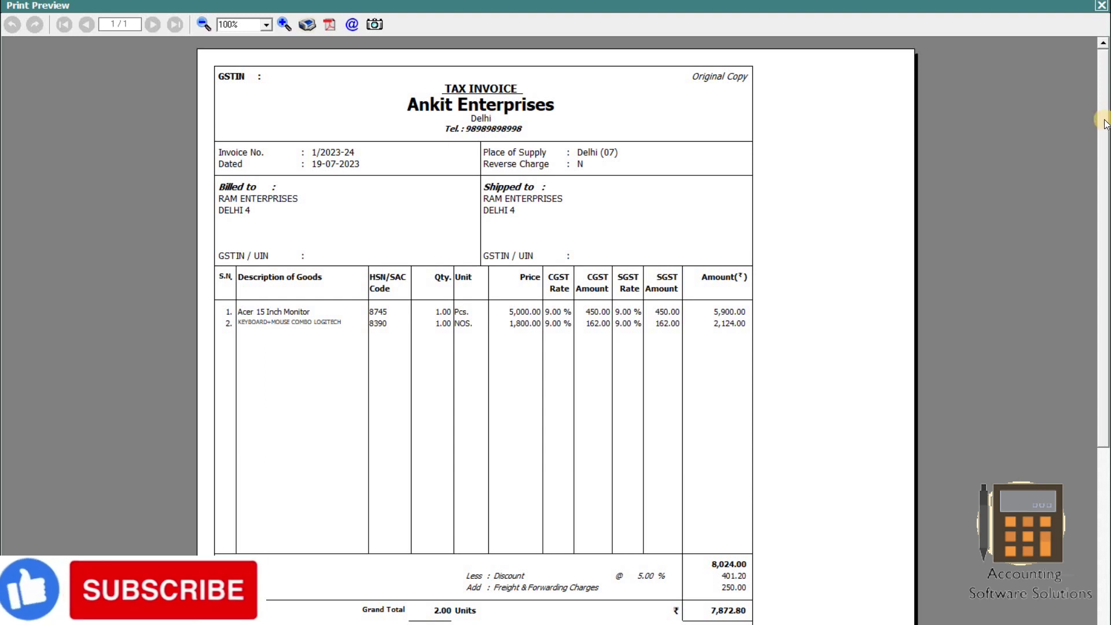
scroll(1107, 248, "down", 4)
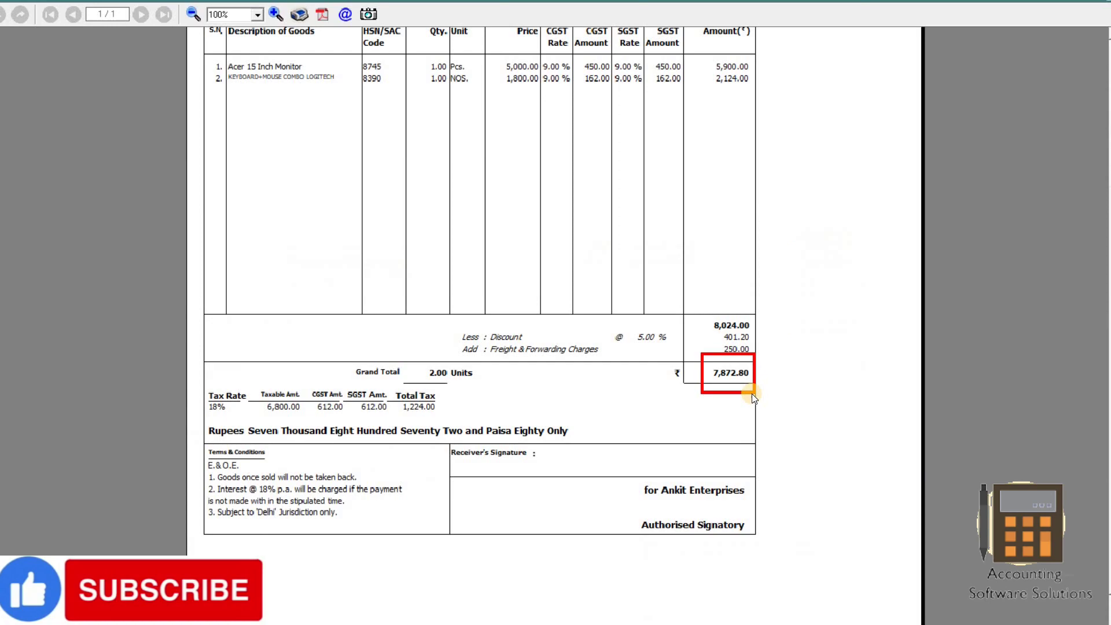
key("Escape")
key("Escape")
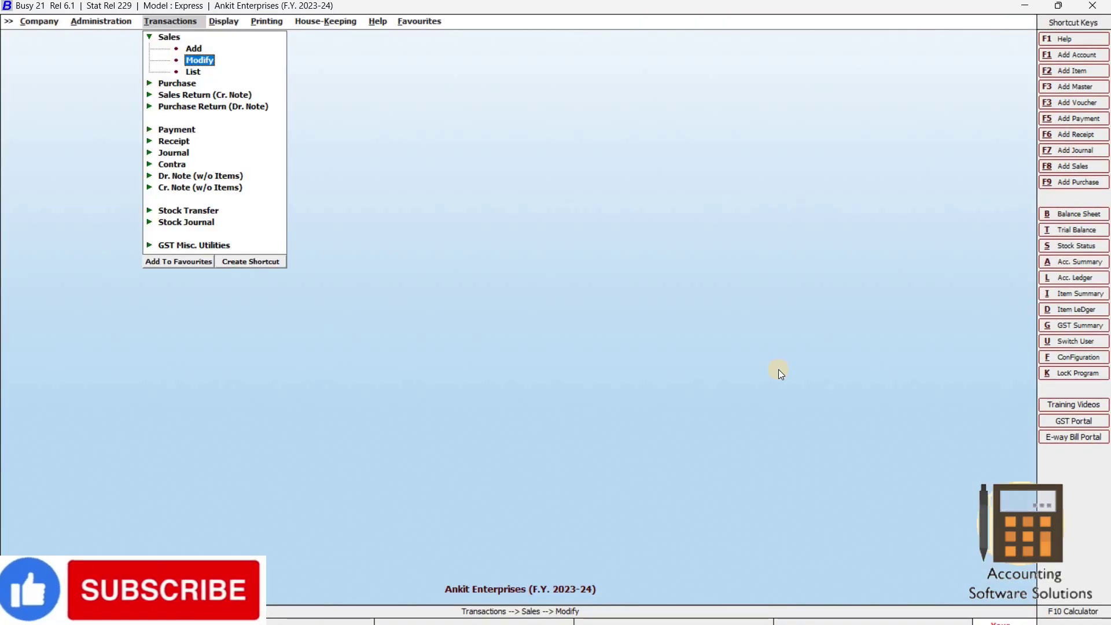
Step: List the sales vouchers of all series on screen with item details from 1-4-2023 to 19-7-2023, and close the list
key("Down")
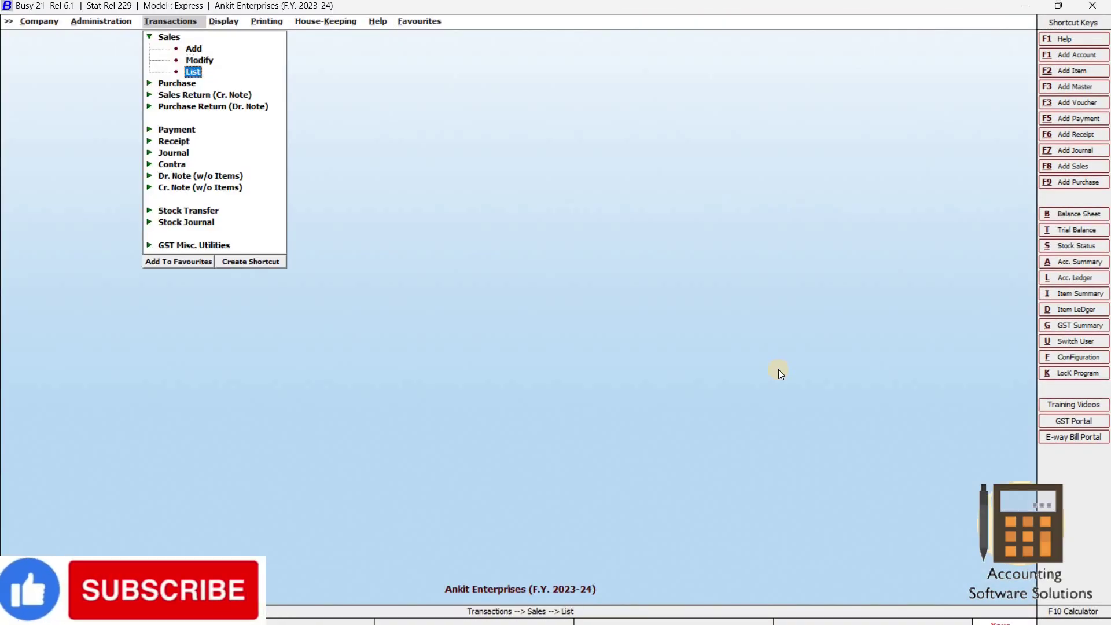
key("Return")
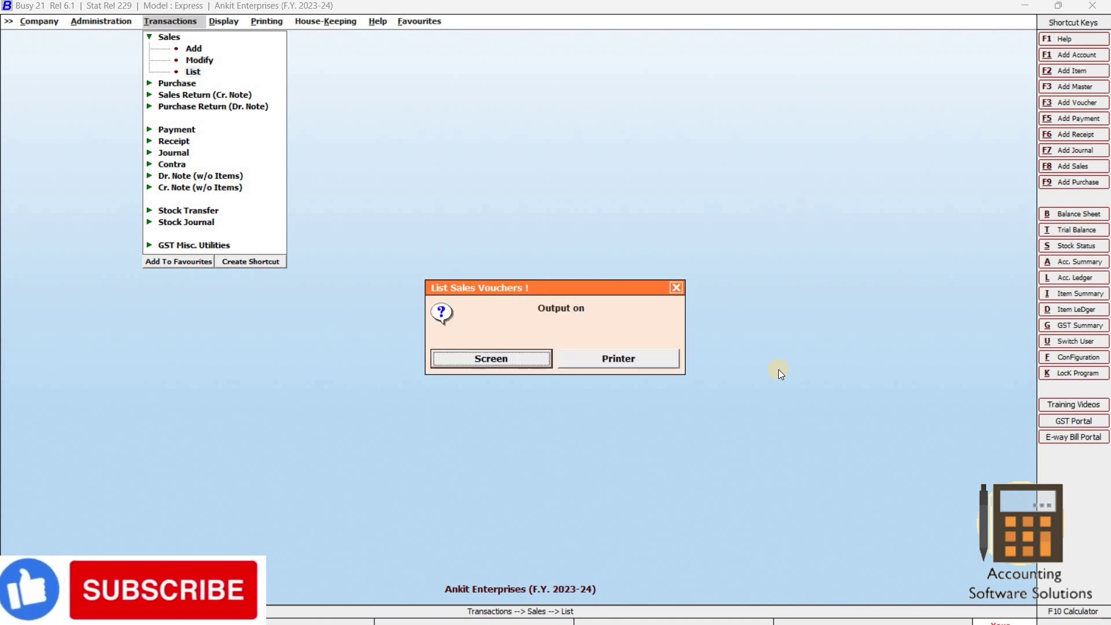
key("Return")
key("Return")
key("Return")
key("Return")
key("Return")
key("Return")
key("Return")
key("Return")
key("Return")
key("Return")
key("Return")
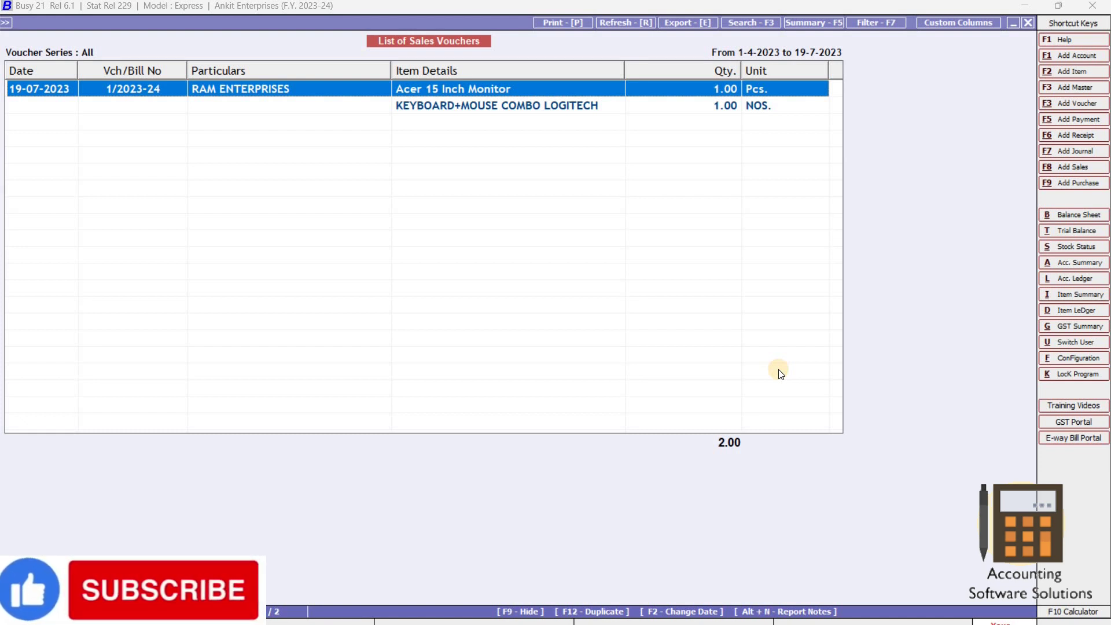
key("Escape")
key("Escape")
key("Escape")
key("Escape")
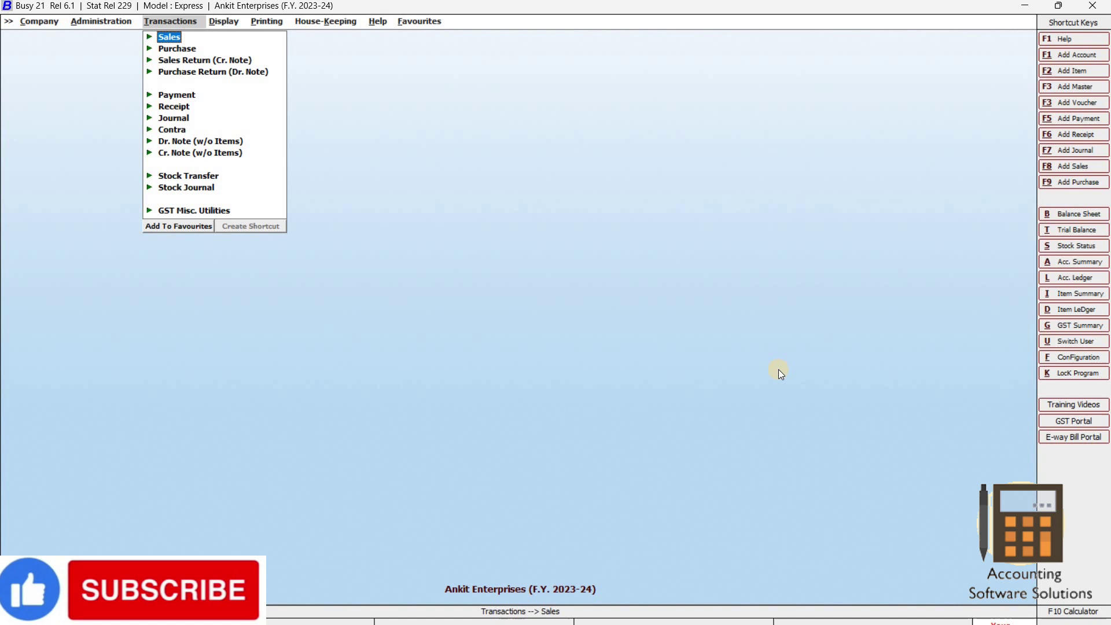
Step: Display the stock status of all items in Main Store as on 19-07-2023
key("Right")
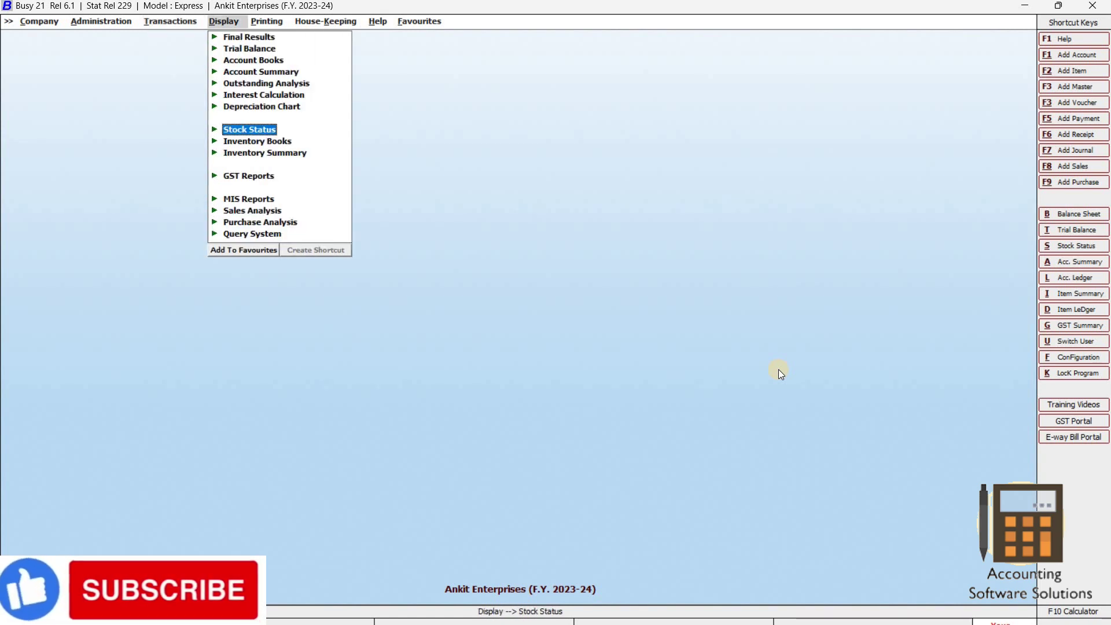
key("Return")
key("Return")
key("Return")
key("Return")
key("Return")
key("Return")
key("Return")
key("Return")
key("Return")
key("Return")
key("Return")
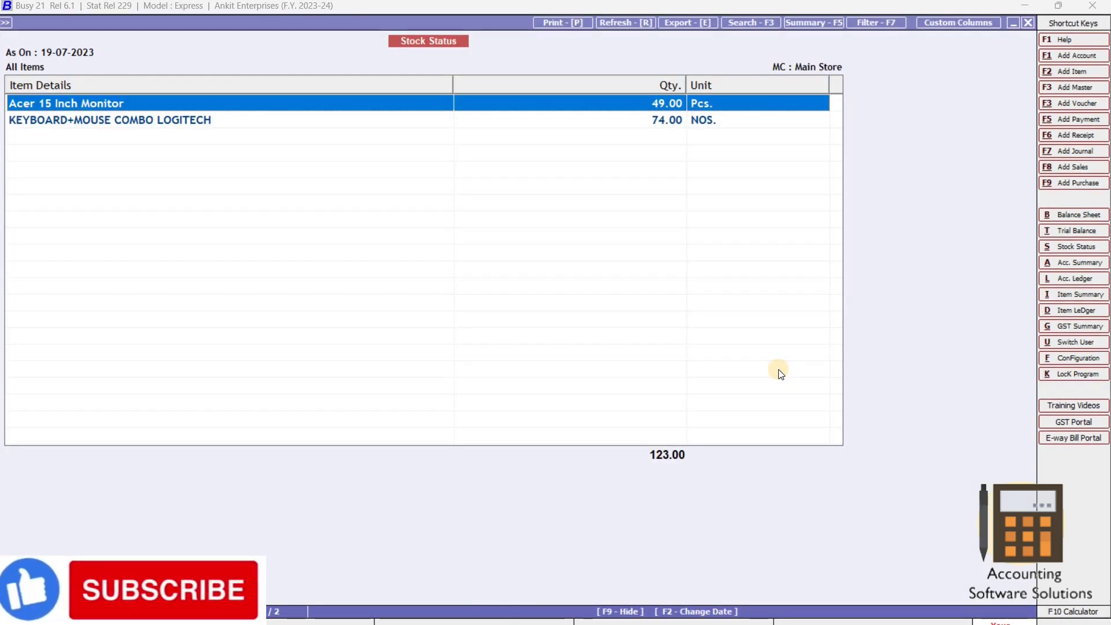
Step: View the Main Store ledger of KEYBOARD+MOUSE COMBO LOGITECH from the stock status, and close the ledger and stock report
key("Down")
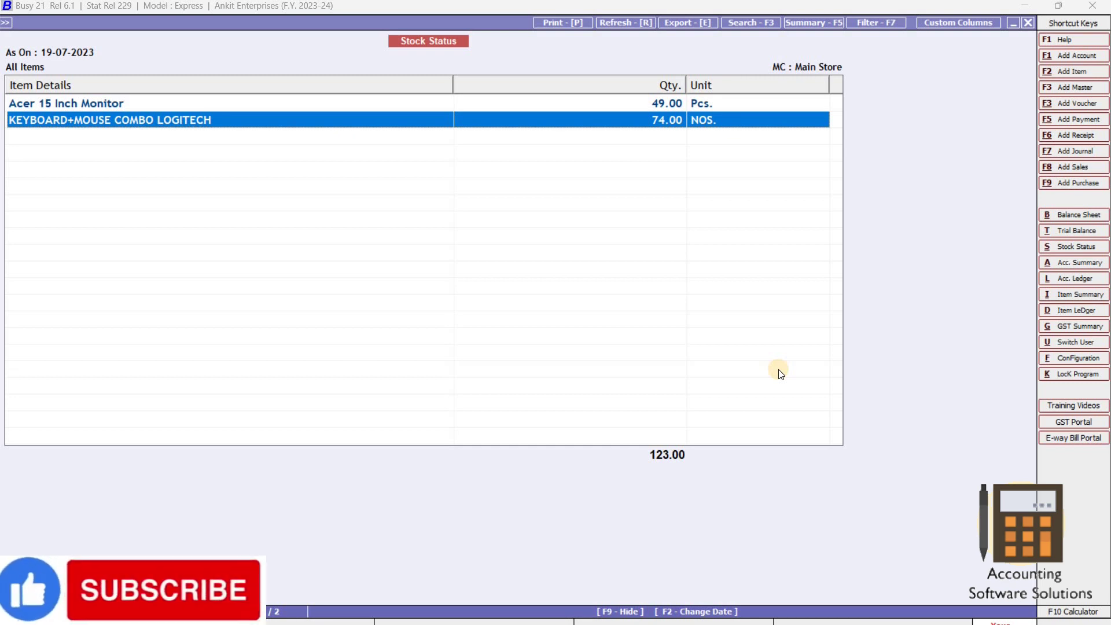
key("Return")
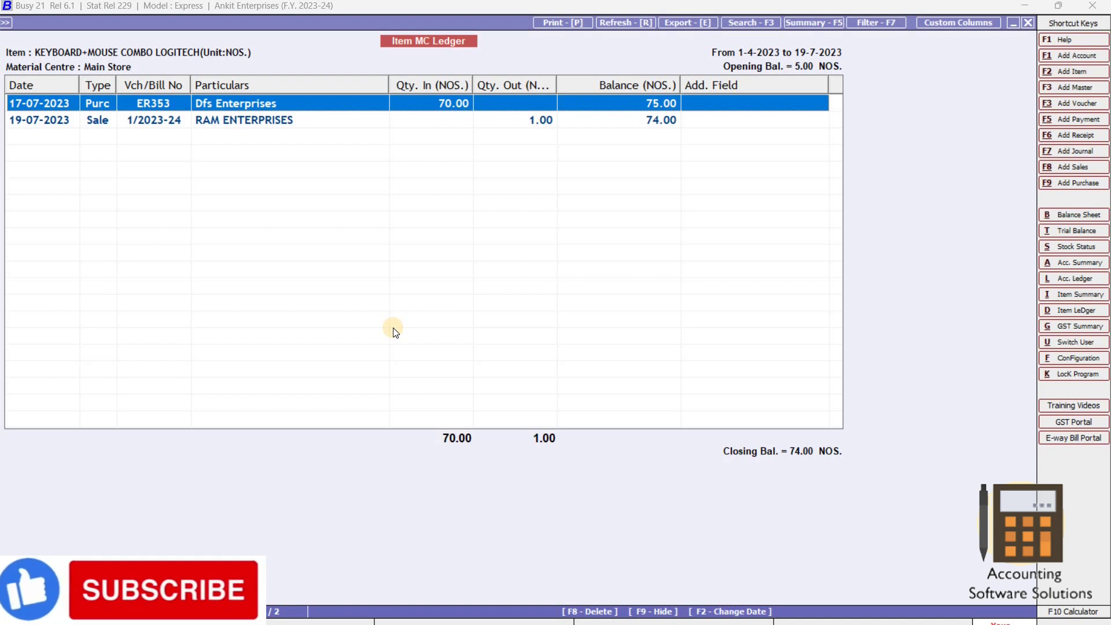
key("Escape")
key("Escape")
key("Escape")
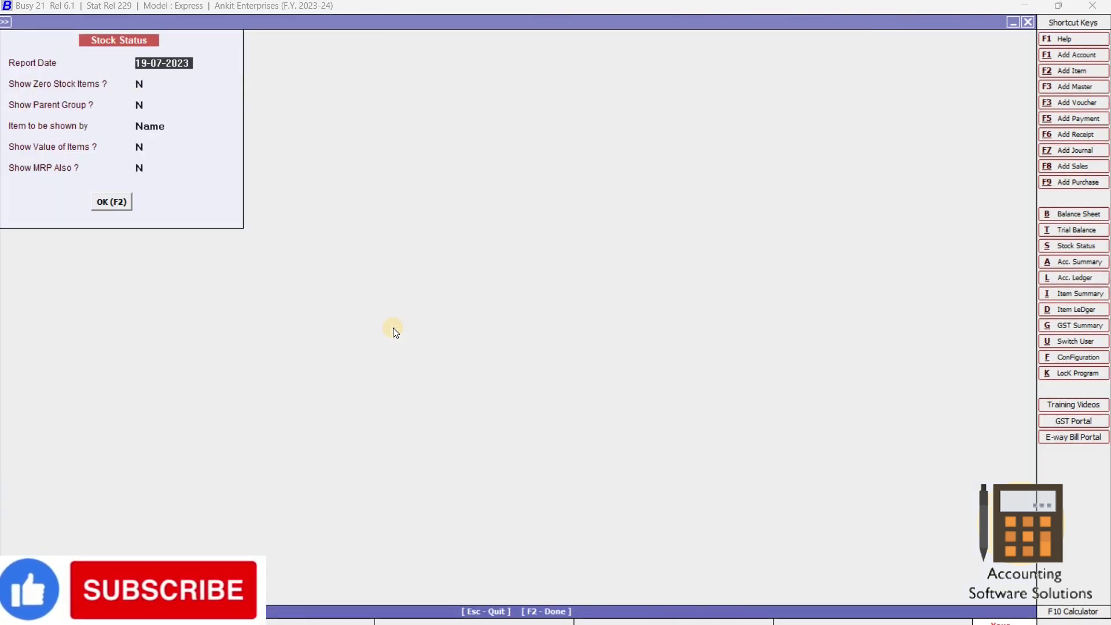
key("Escape")
key("Escape")
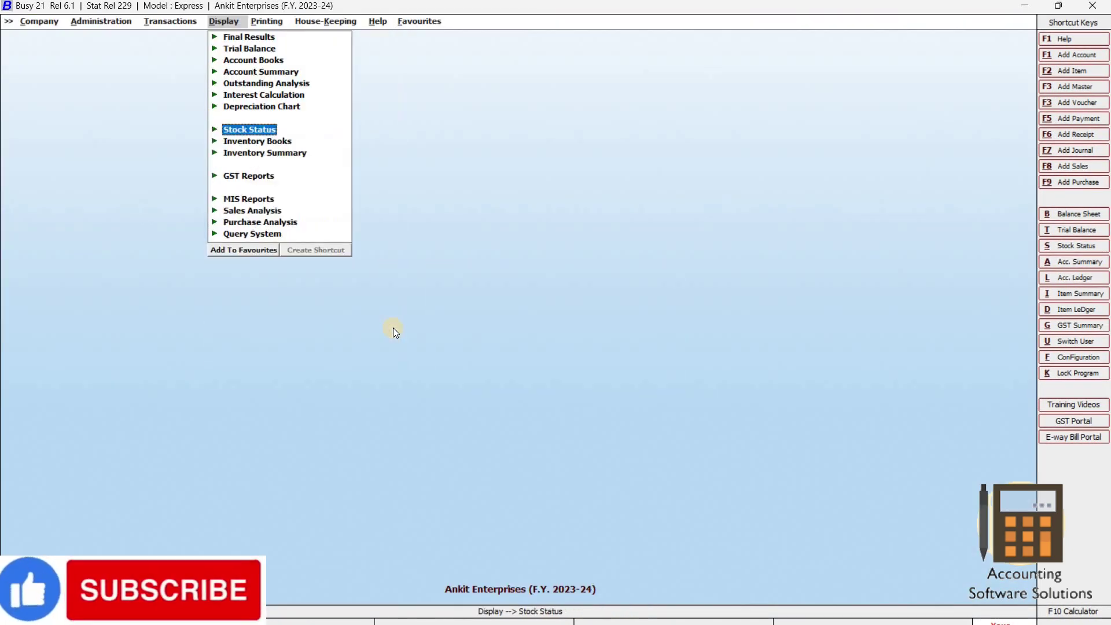